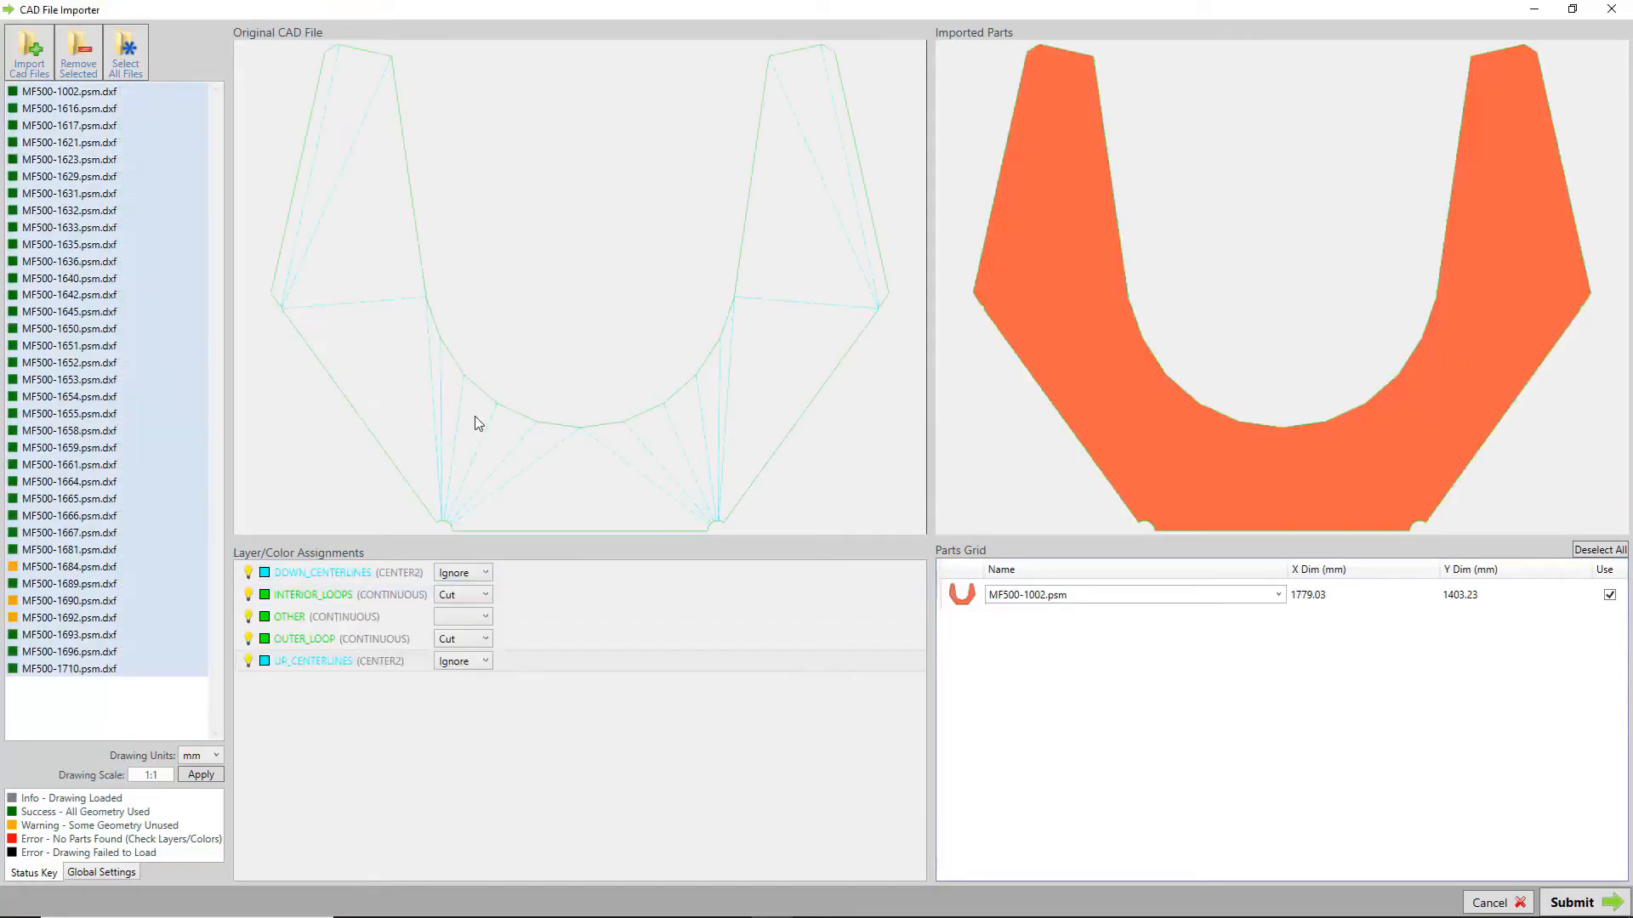
# Inspect the imported drawings MF500-1616, MF500-1617 and MF500-1621, and examine the arc-to-flange junction of the flagged MF500-1684 up close.
pyautogui.click(87, 108)
pyautogui.click(88, 127)
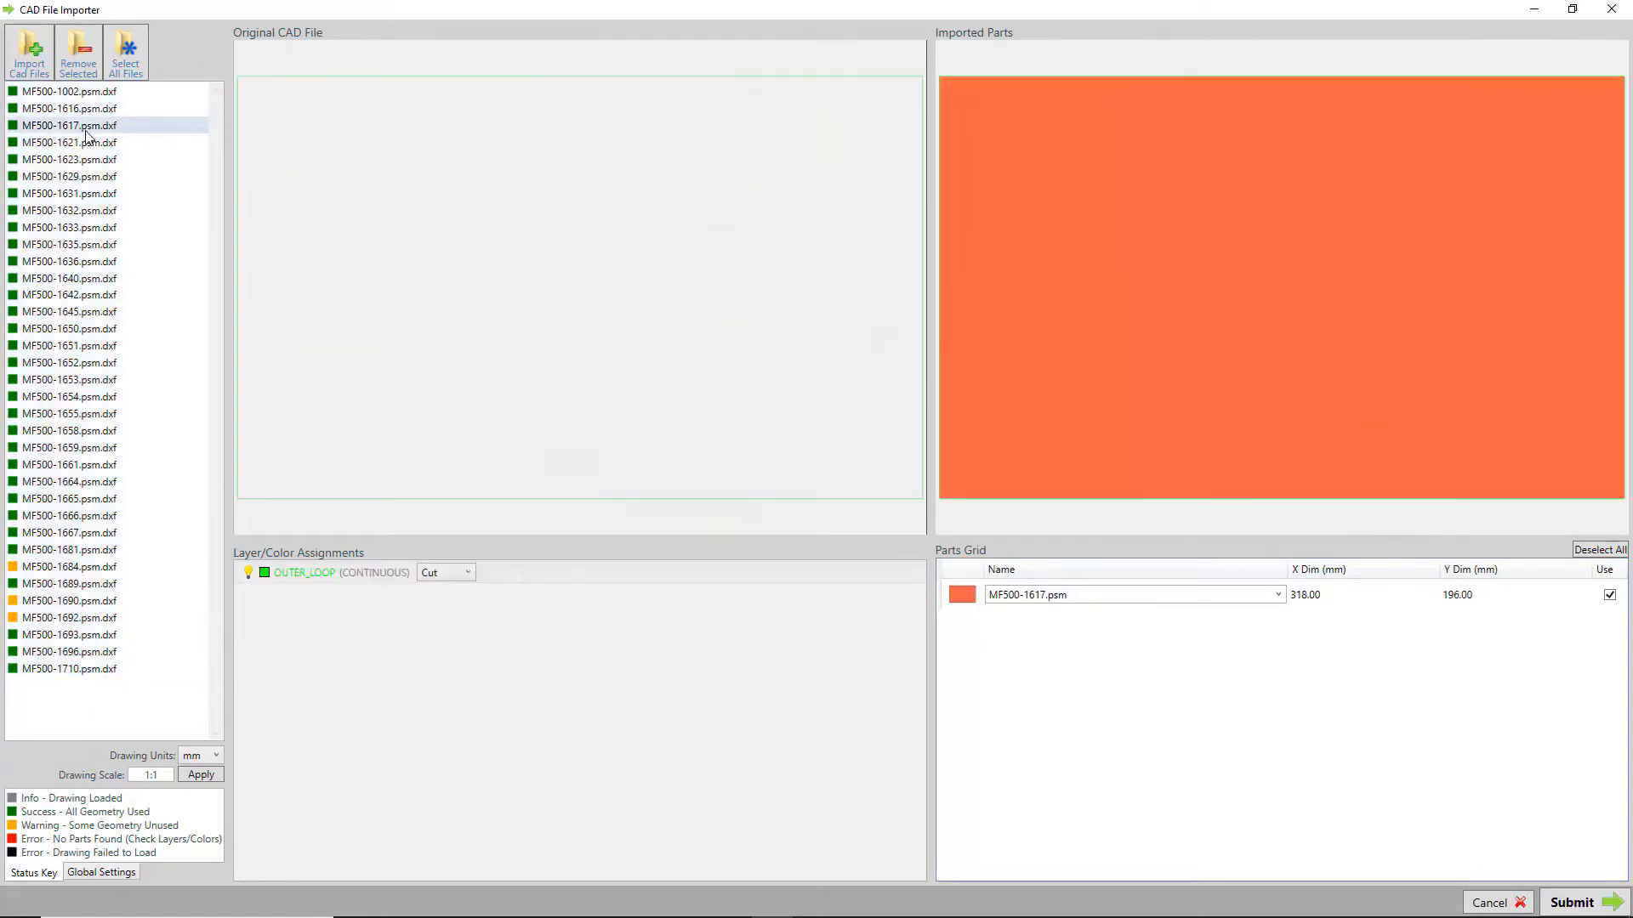
pyautogui.click(89, 144)
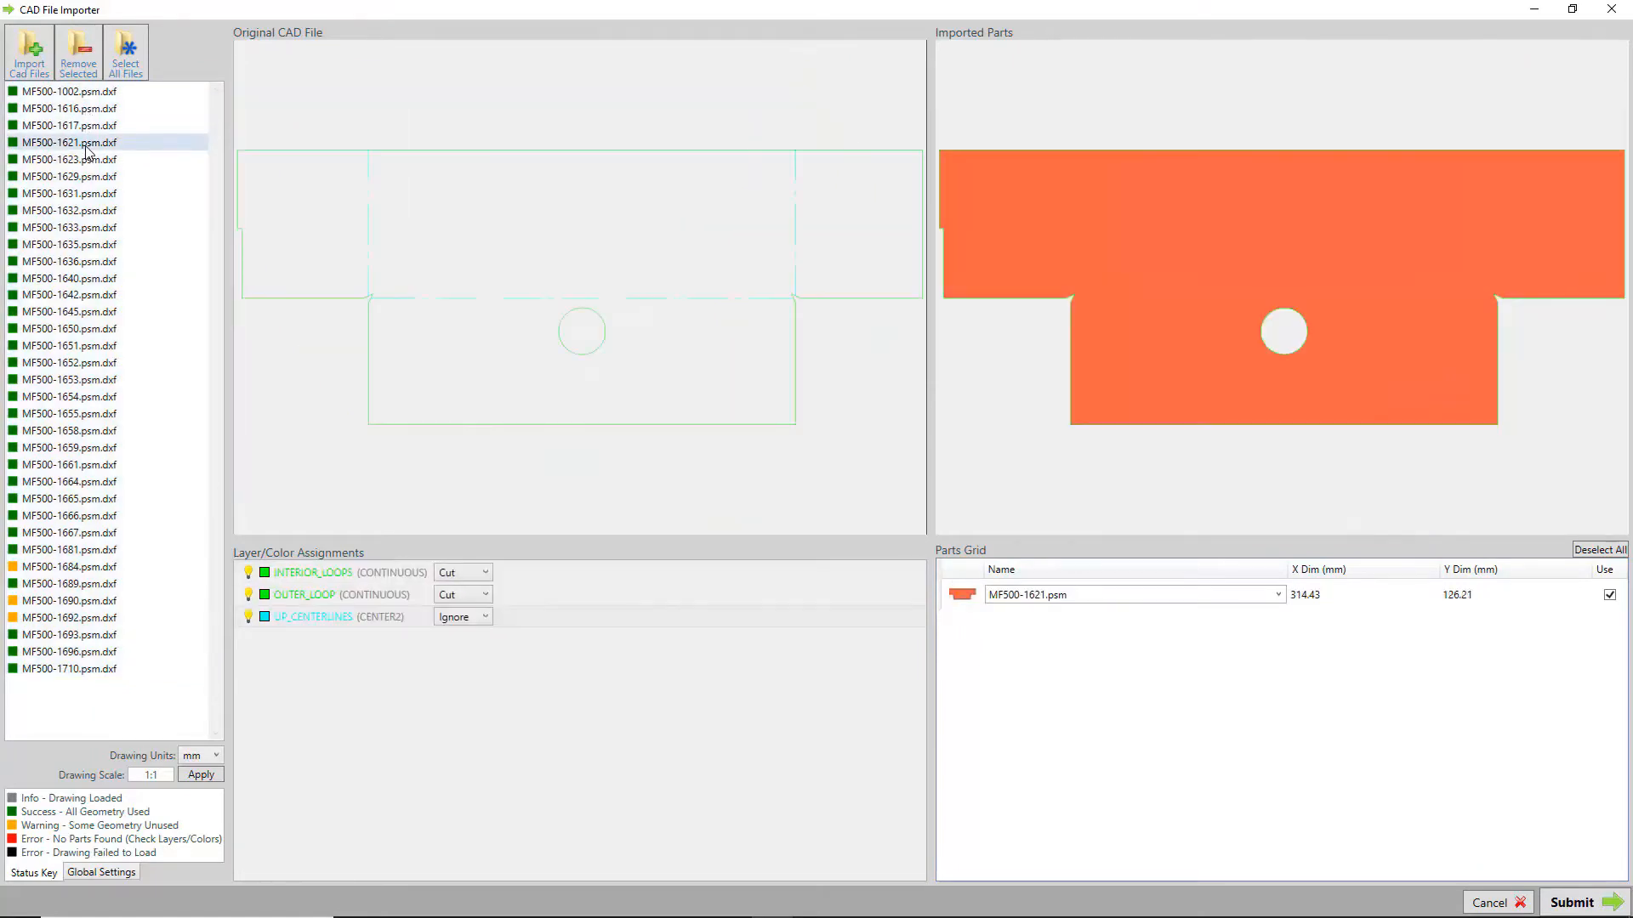
pyautogui.click(95, 568)
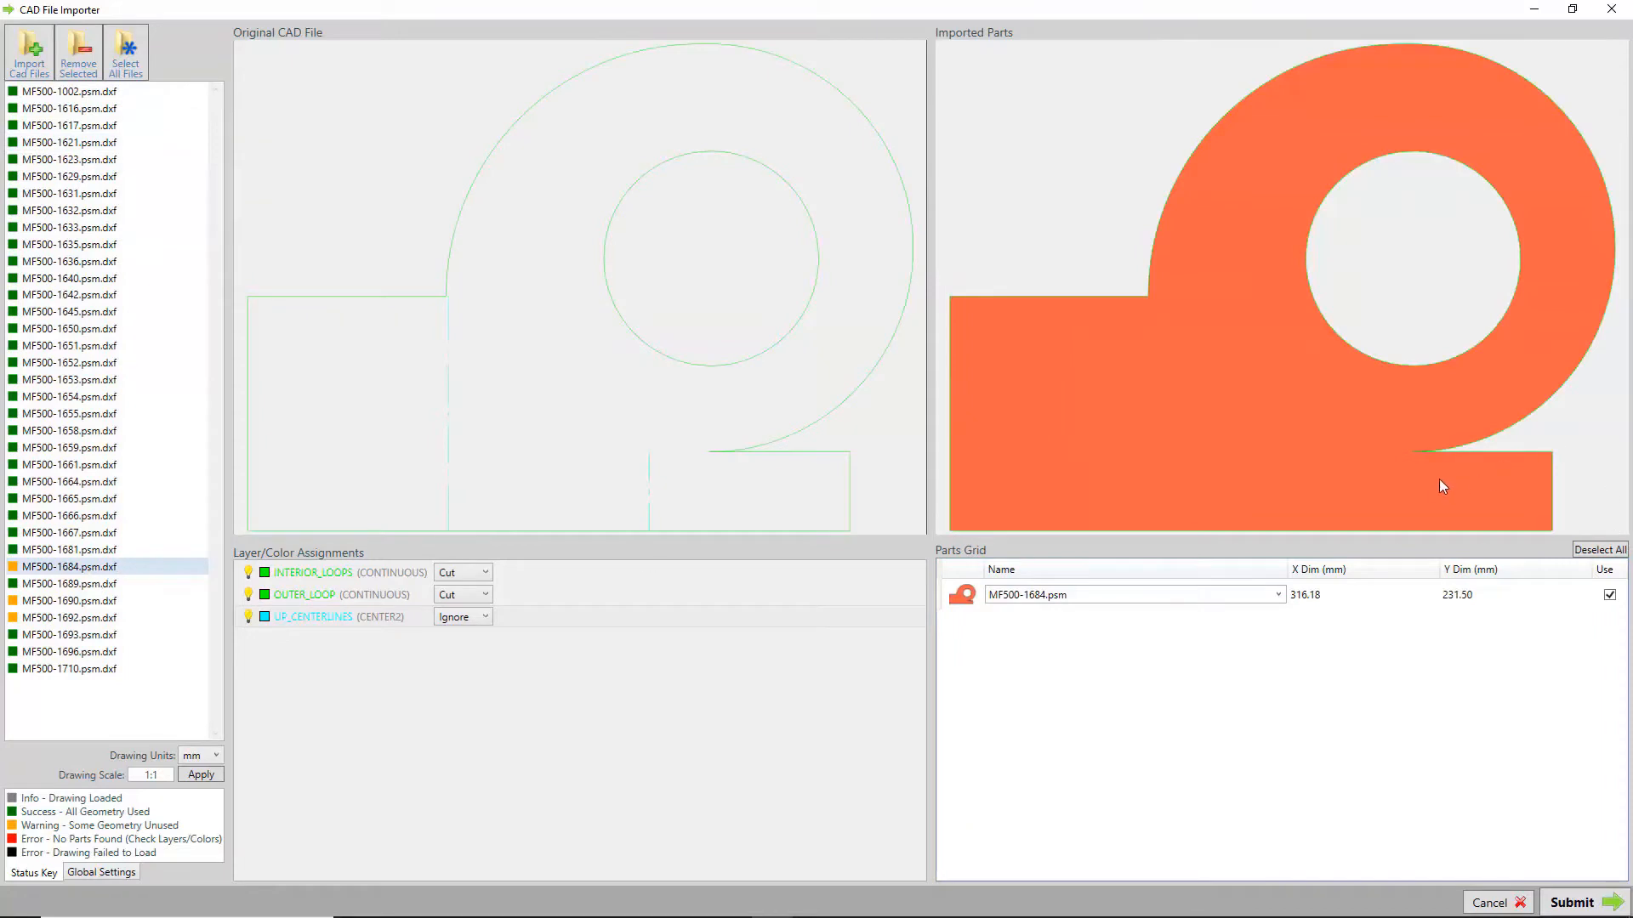
pyautogui.scroll(8, 1439, 480)
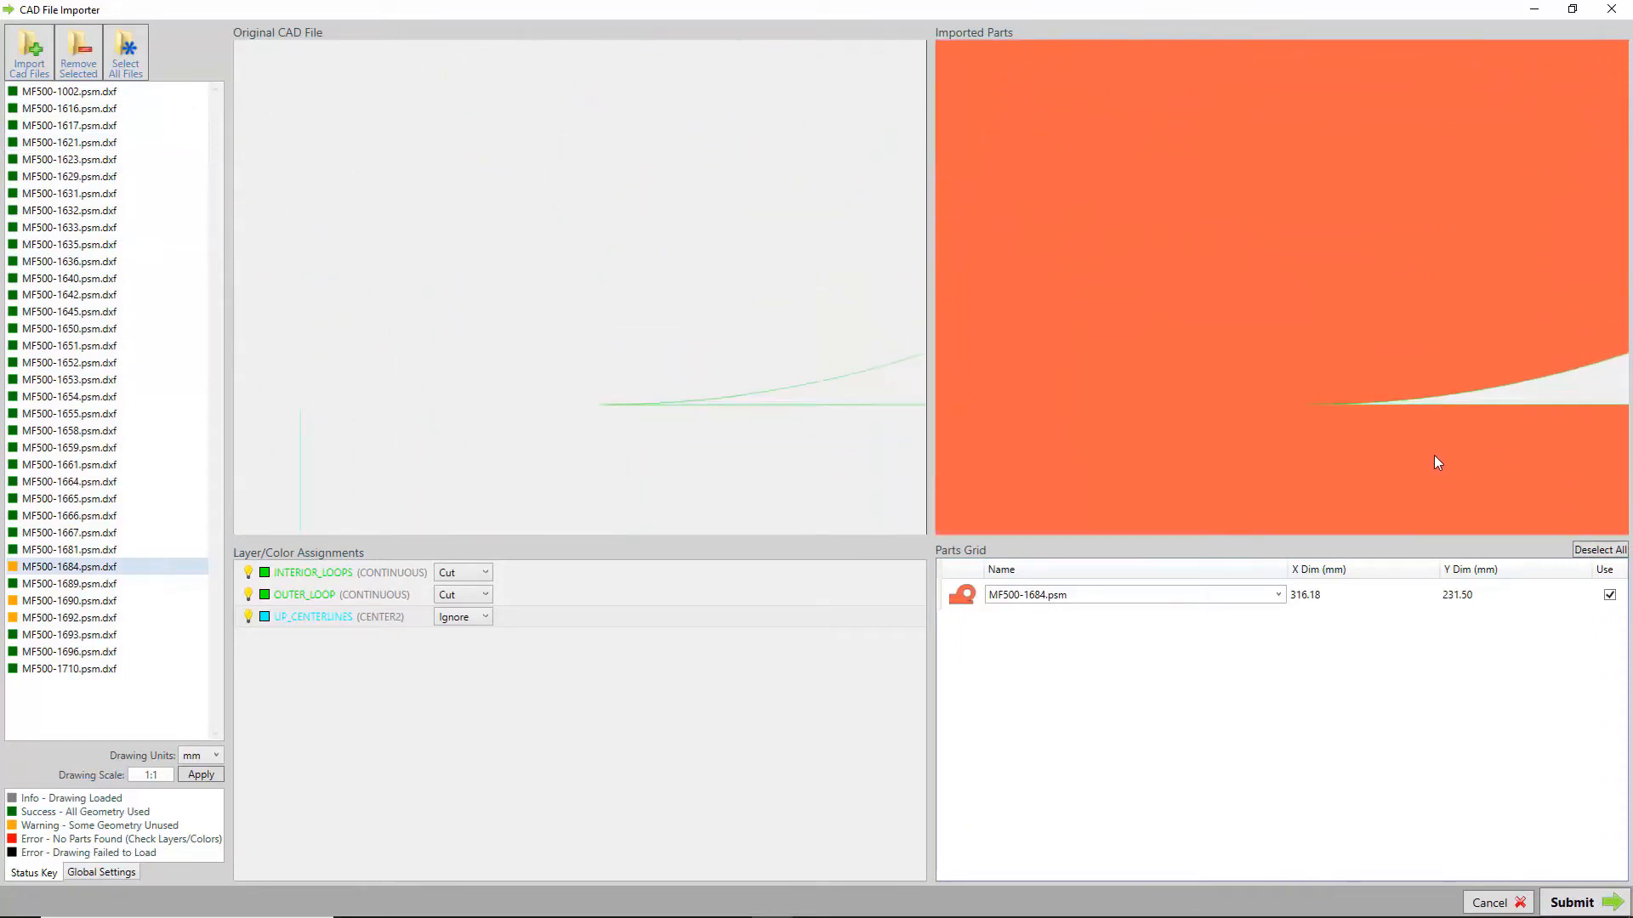
pyautogui.scroll(1, 1434, 455)
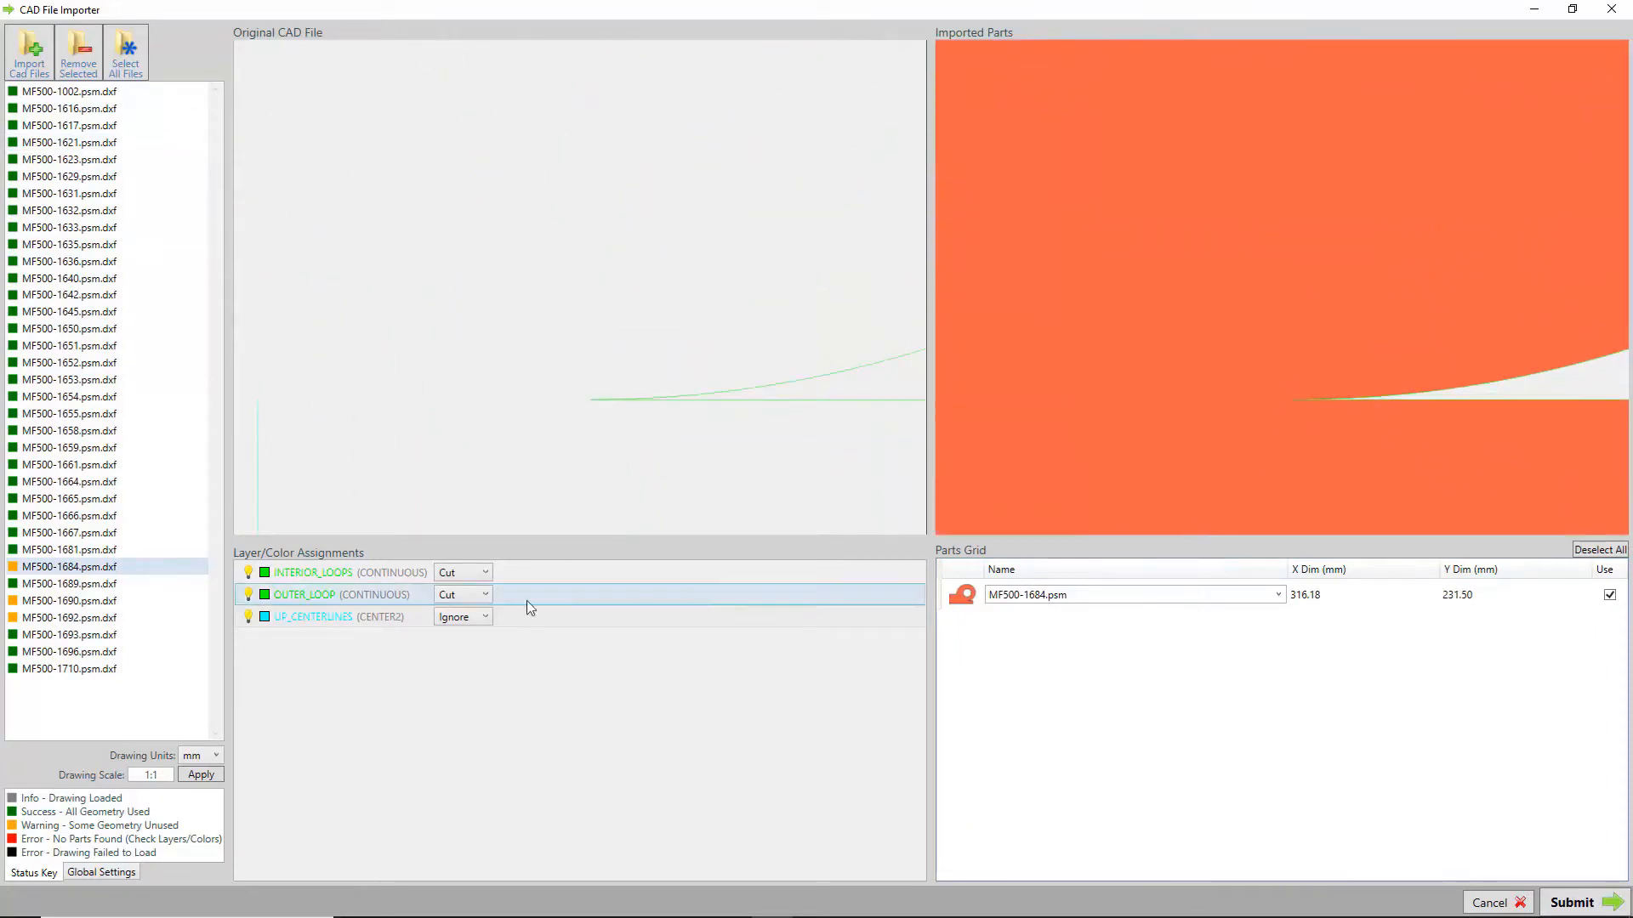
# Examine the end-flap geometry of the flagged MF500-1690.psm.dxf drawing and remove that file from the import list.
pyautogui.click(87, 603)
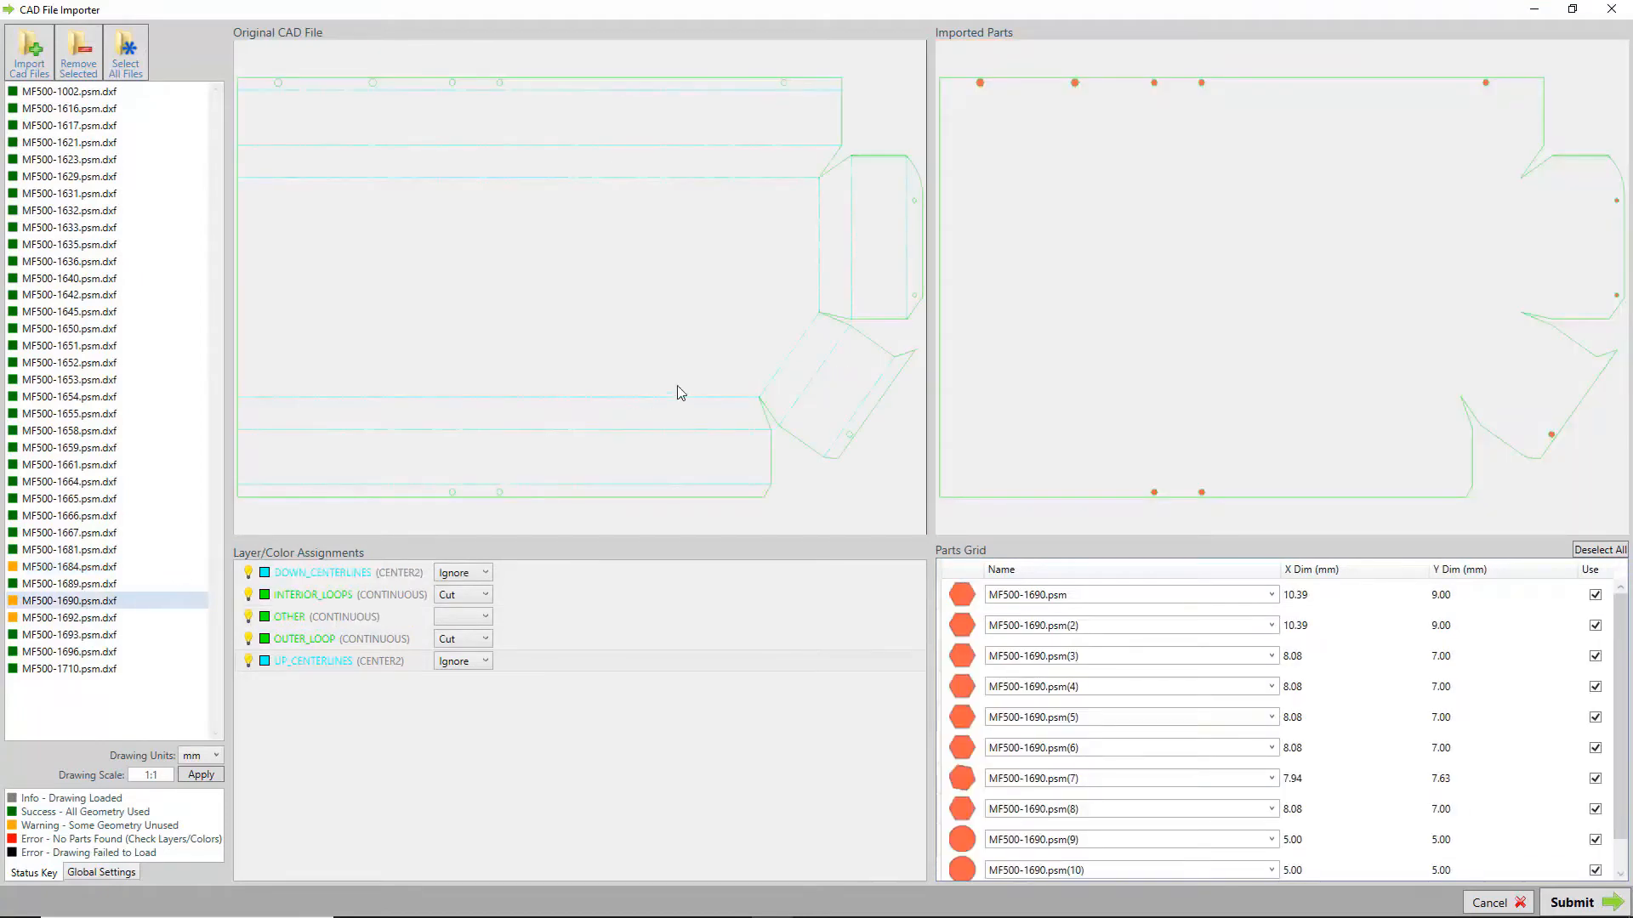
pyautogui.scroll(1, 919, 161)
pyautogui.scroll(6, 918, 158)
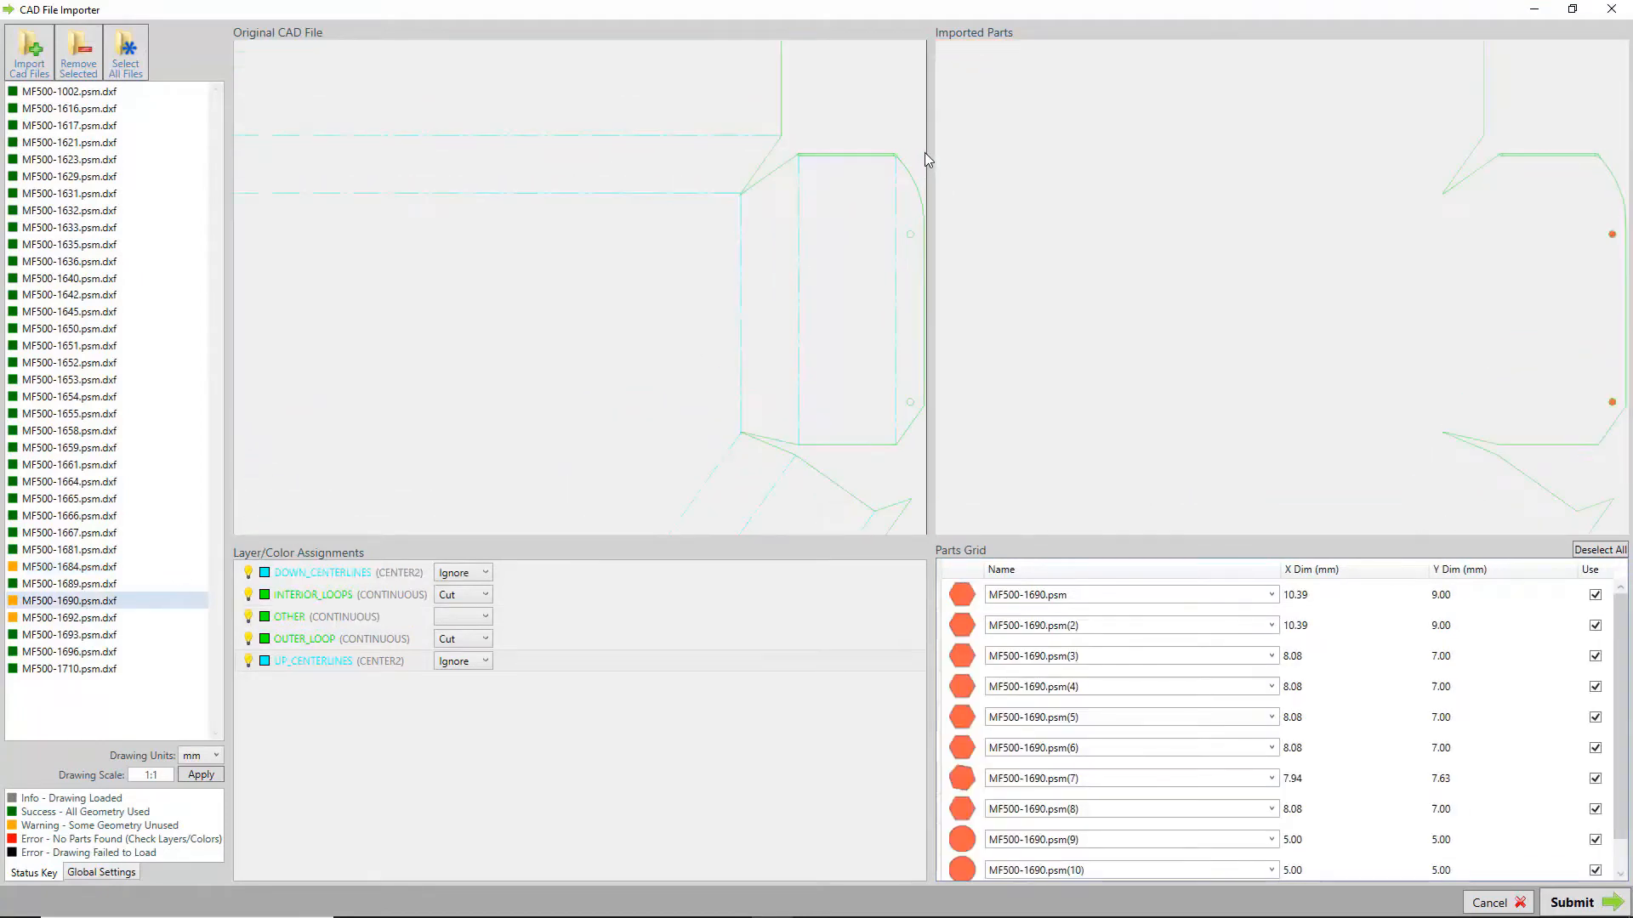
pyautogui.scroll(1, 887, 133)
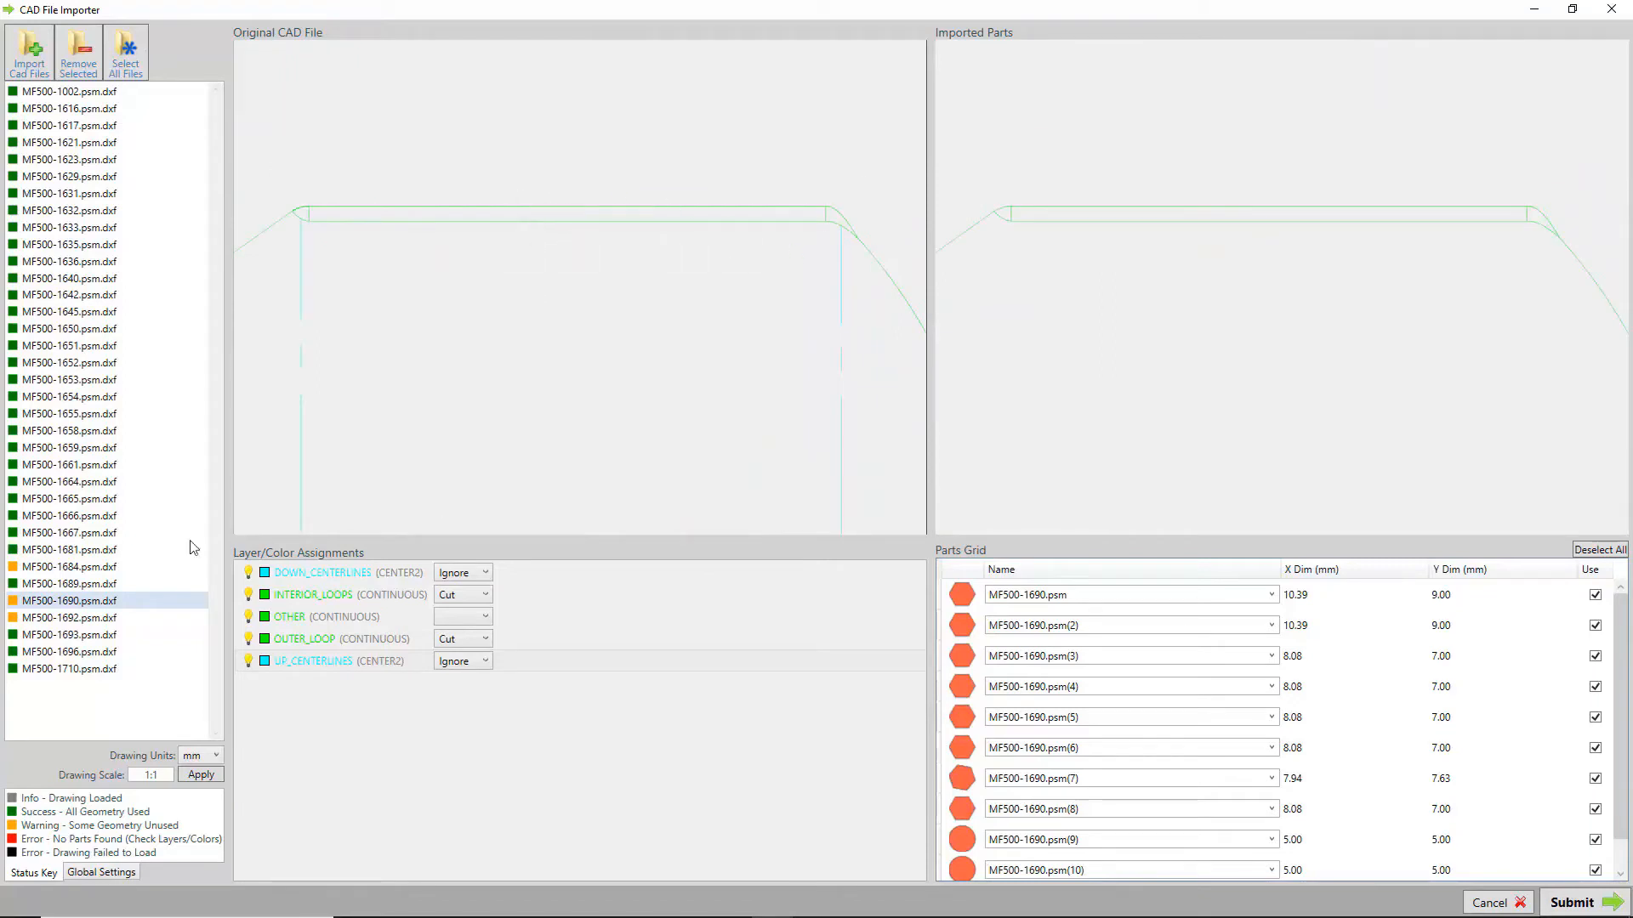
pyautogui.click(78, 59)
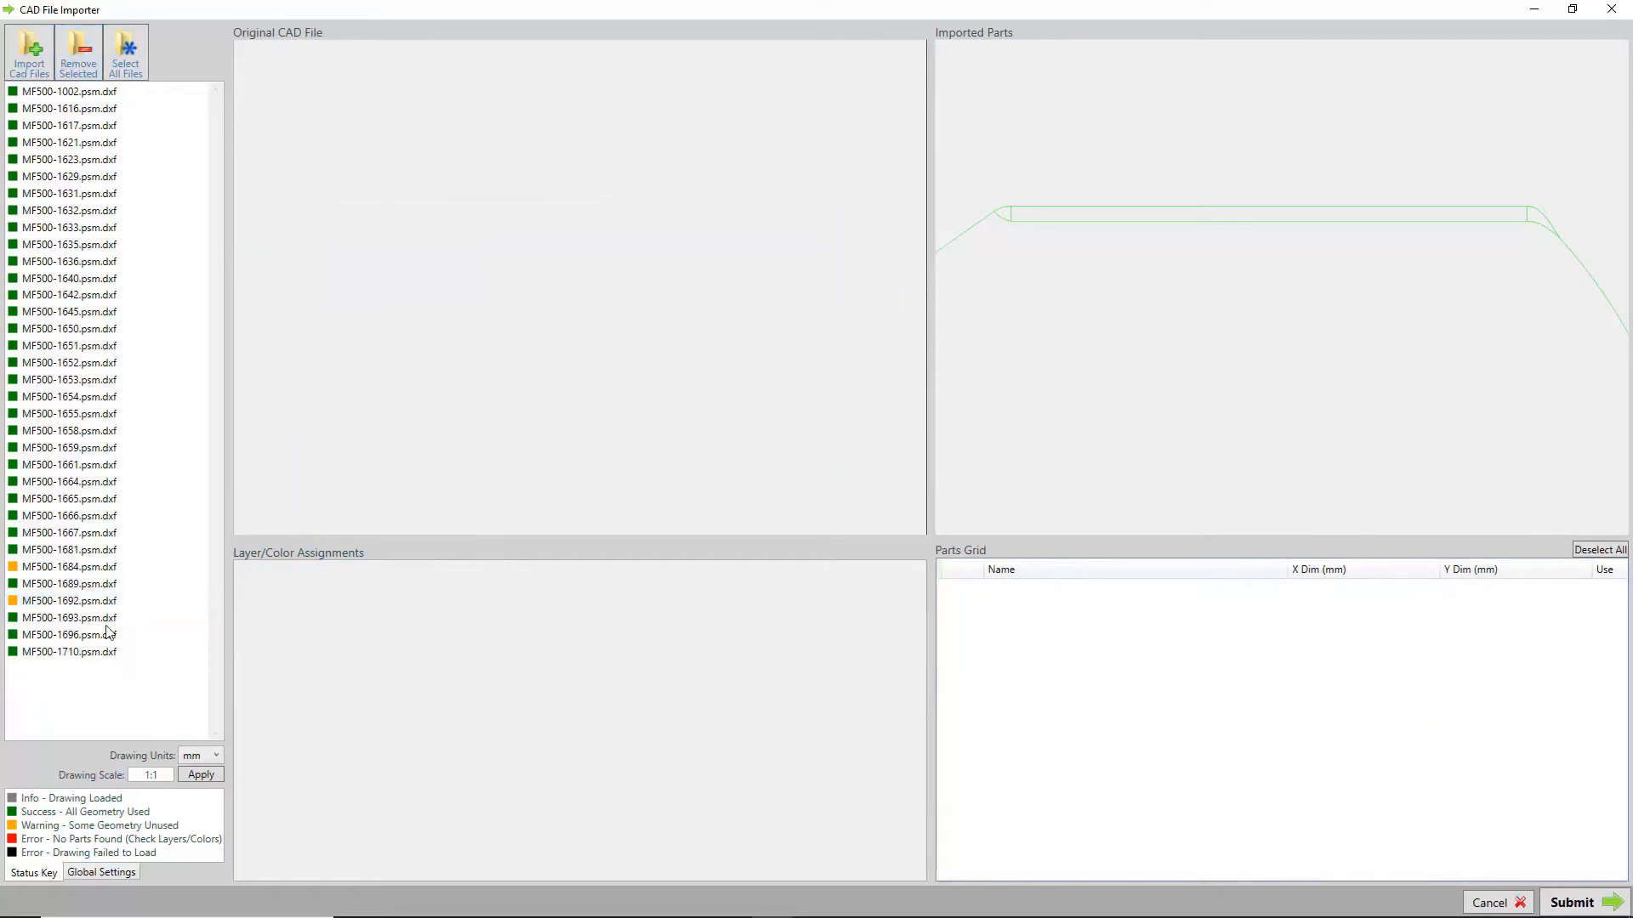
# Check the corner relief geometry of the flagged MF500-1692.psm.dxf drawing and submit the remaining files for import.
pyautogui.click(97, 602)
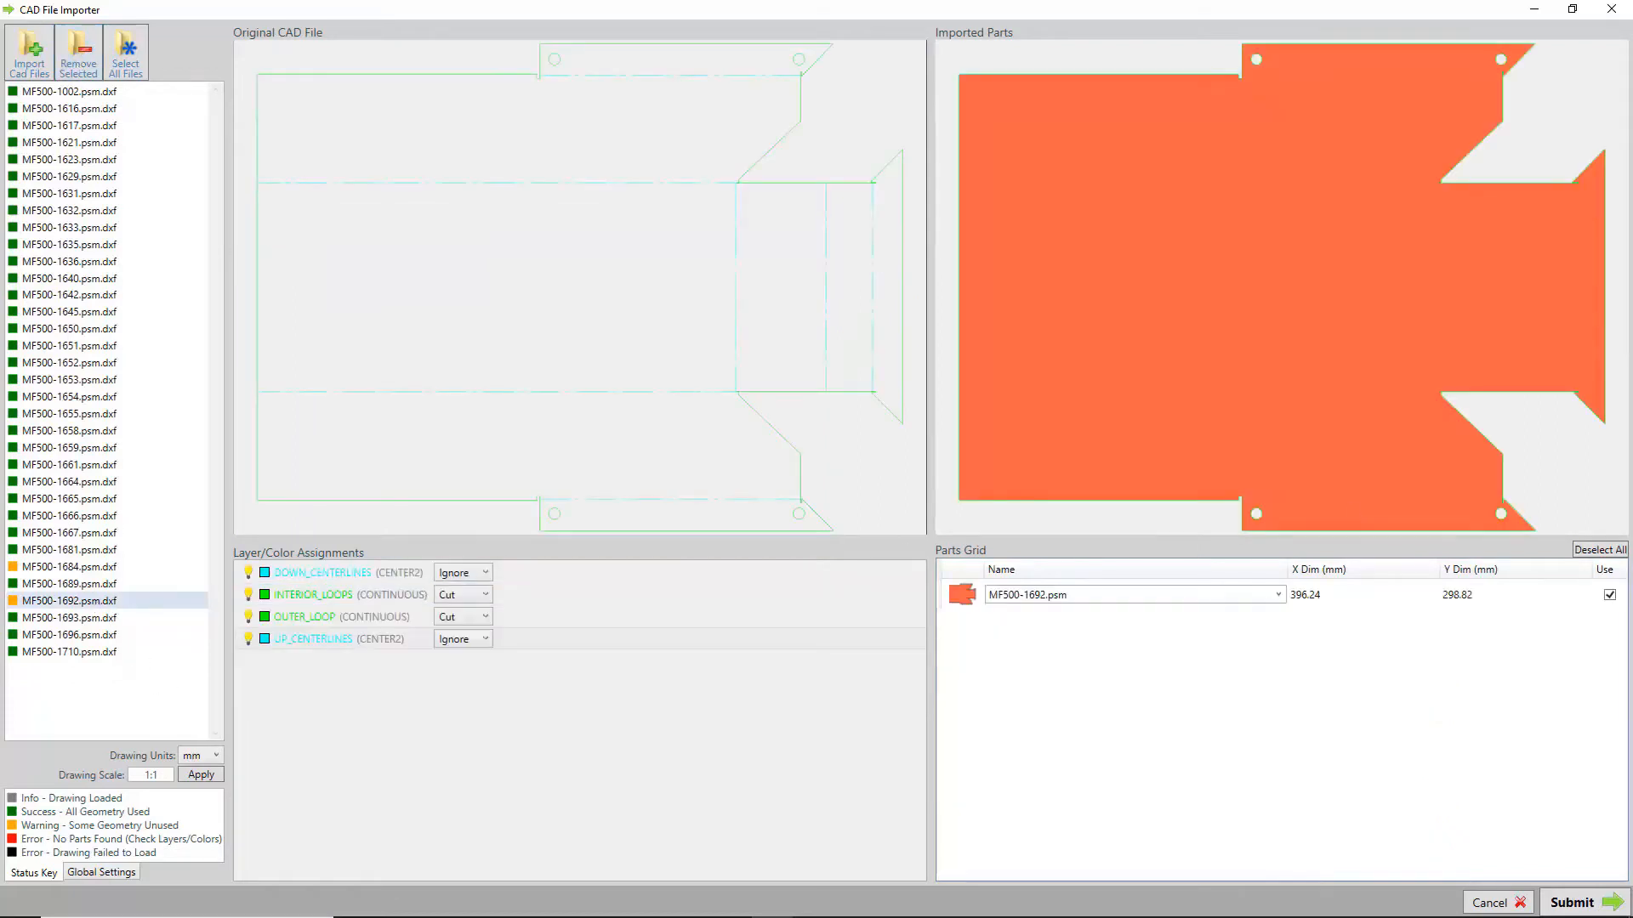
pyautogui.scroll(6, 1510, 513)
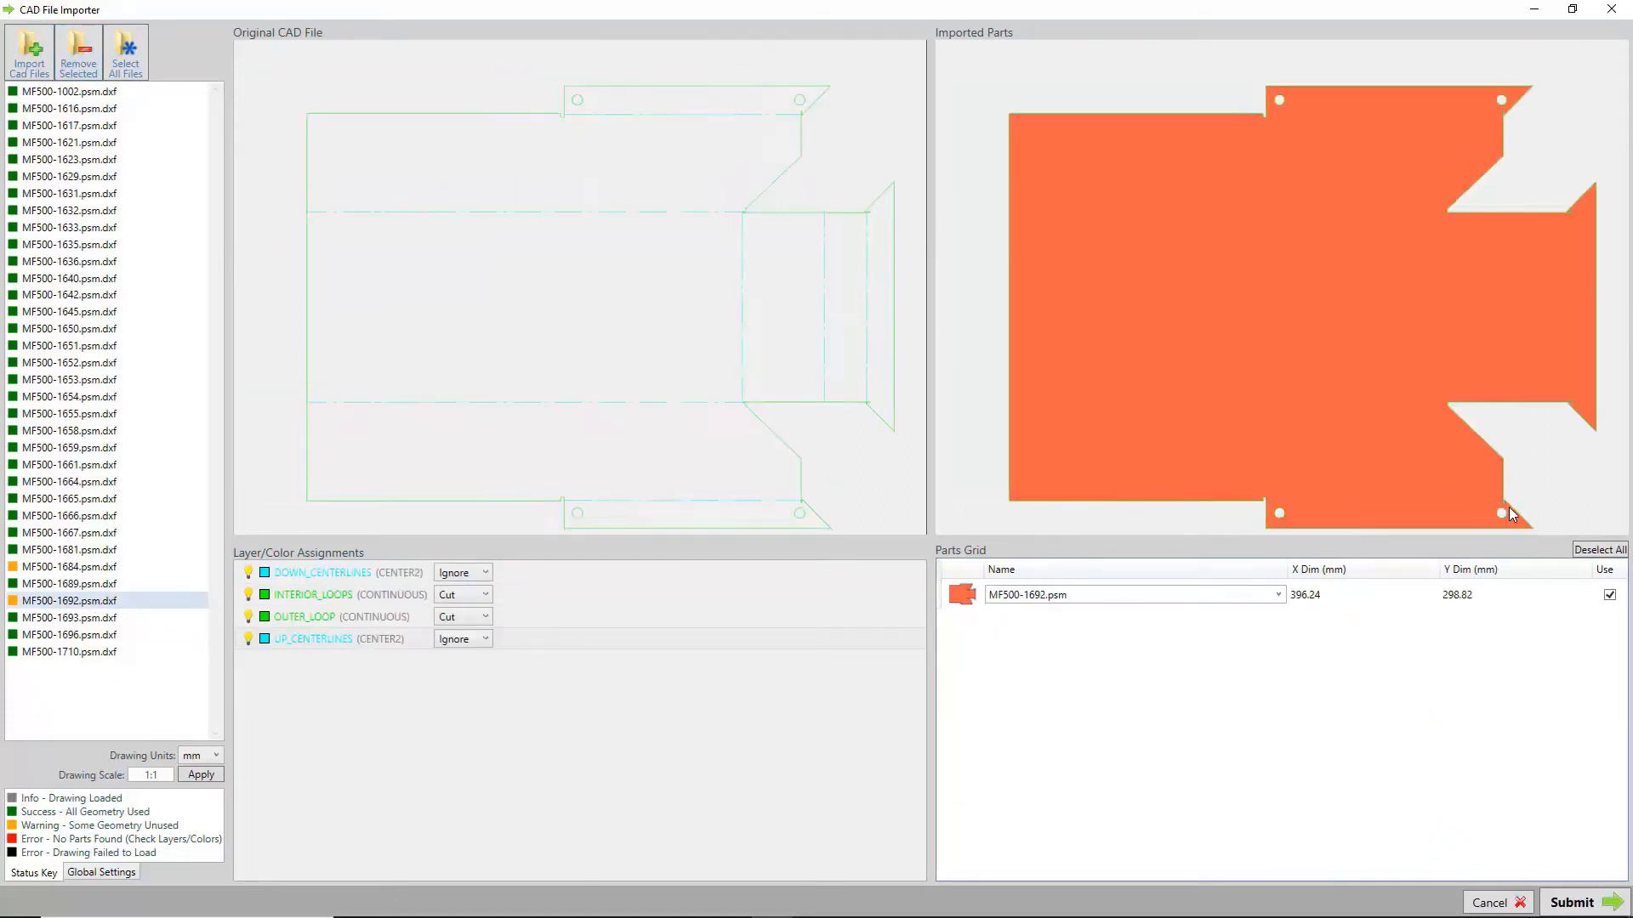
pyautogui.scroll(3, 1497, 509)
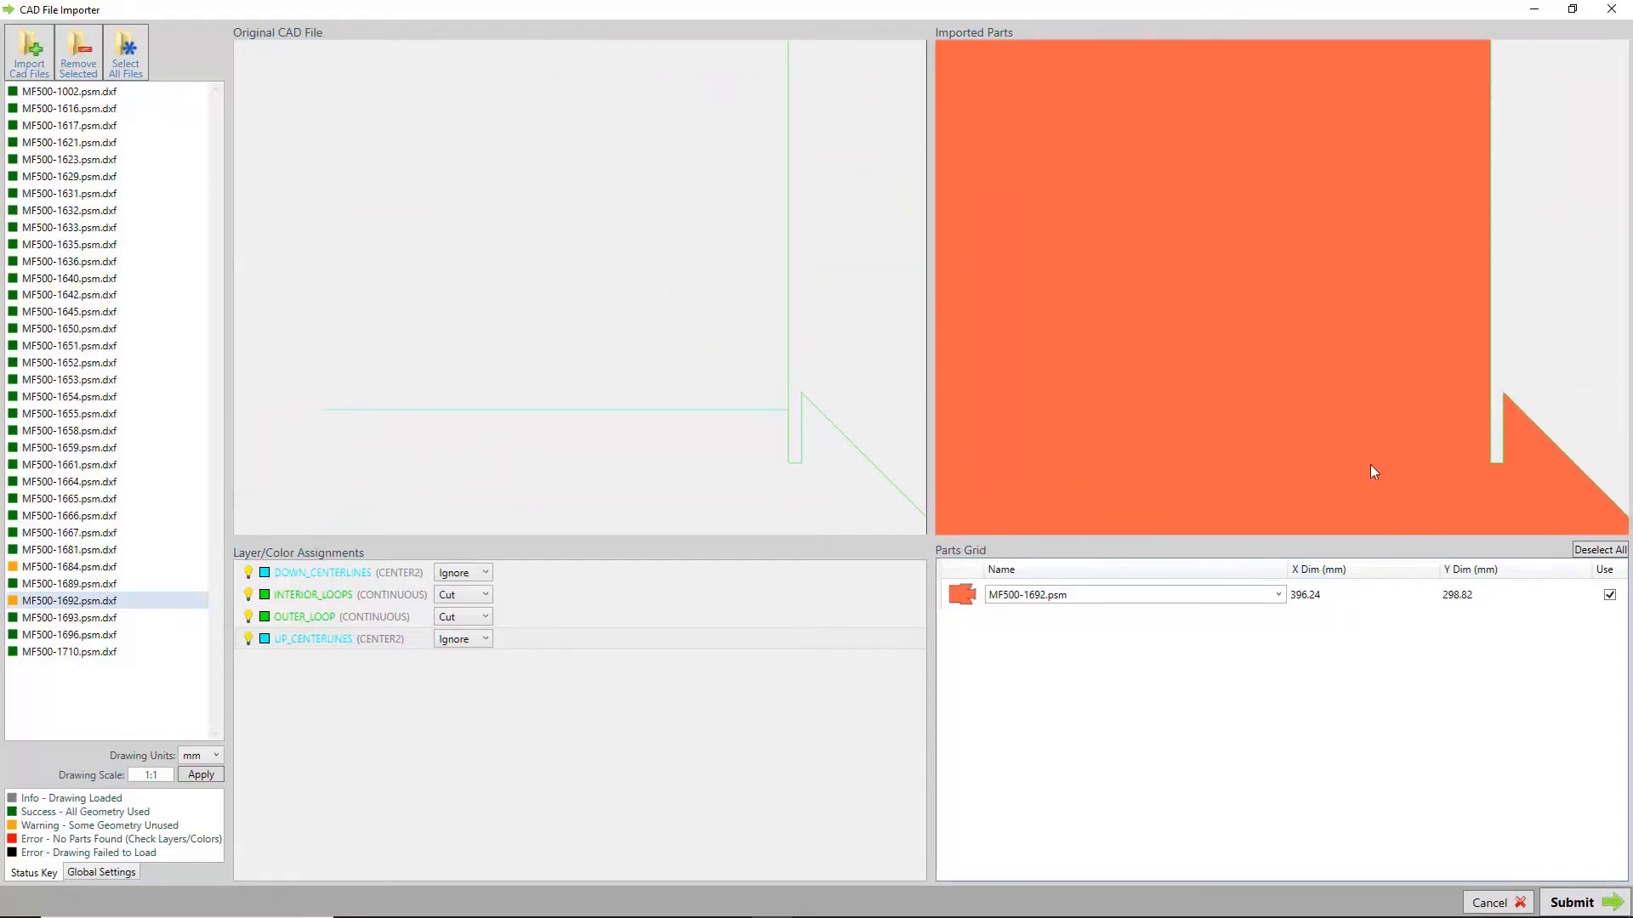
pyautogui.click(1562, 901)
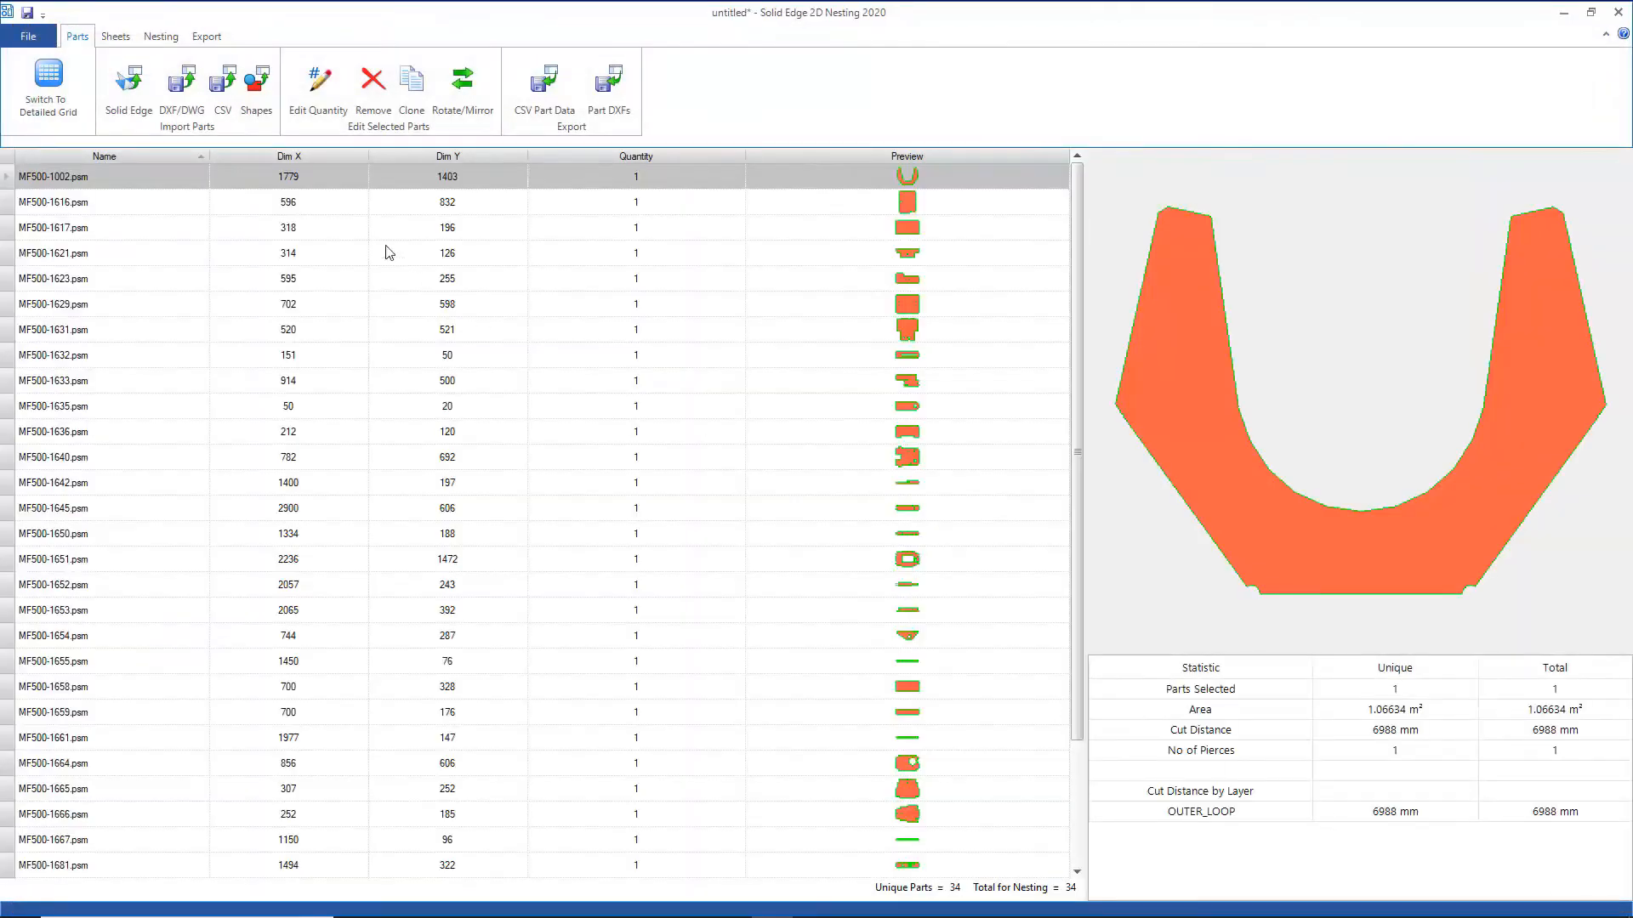
# Import the additional DXF parts PSM_01_00285.dxf and PSM_01_00331.dxf from the Extra Work folder.
pyautogui.click(181, 85)
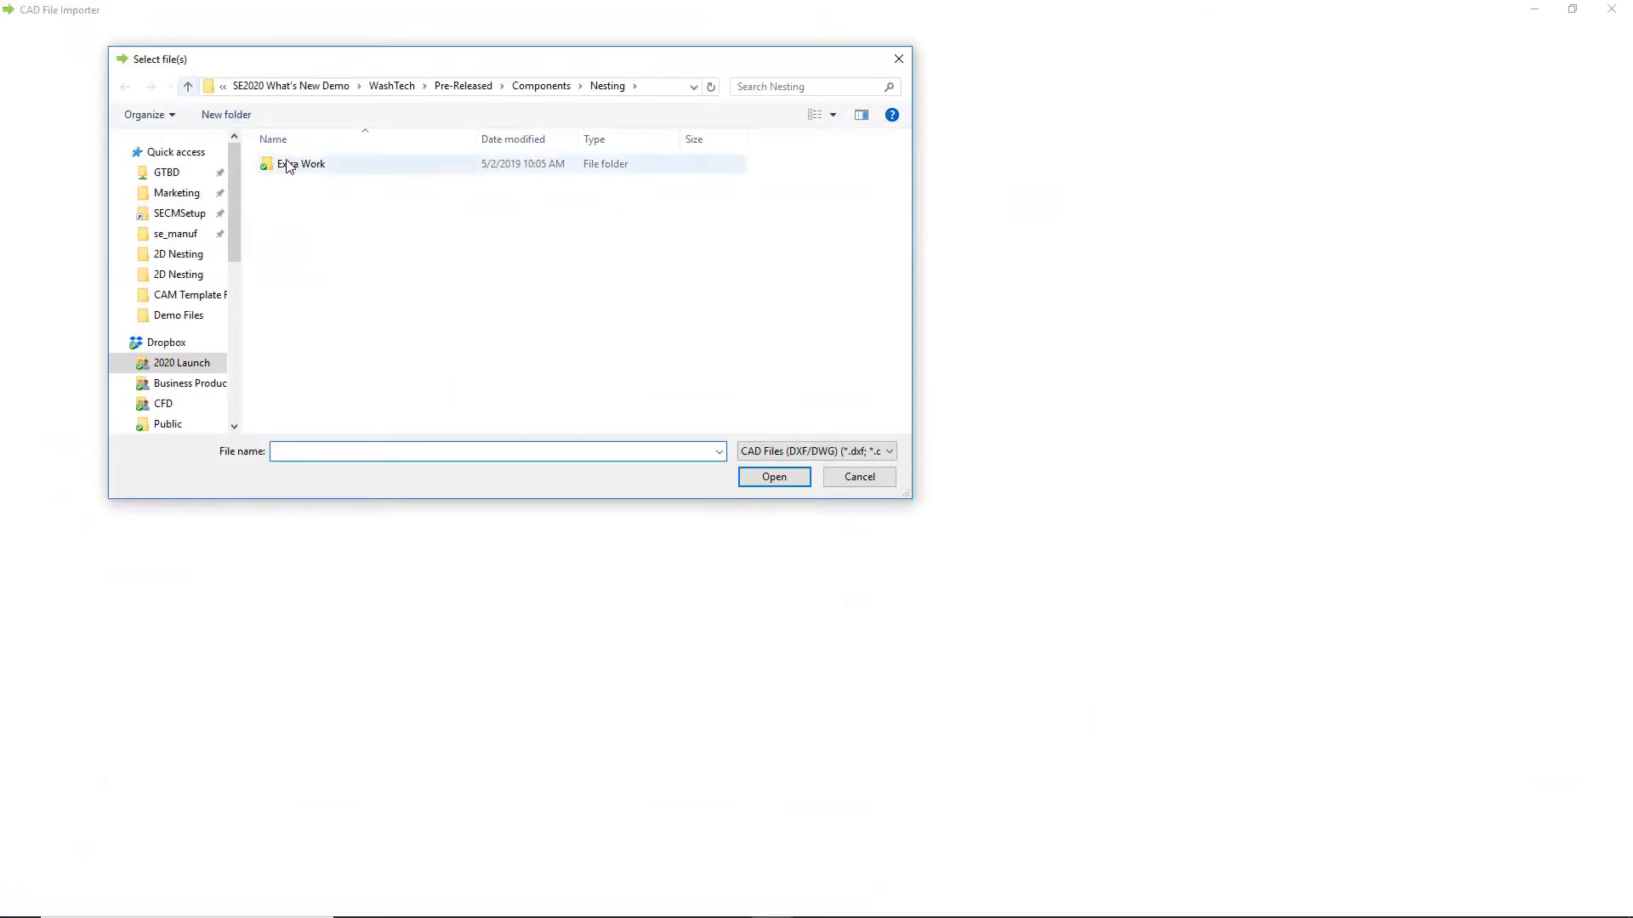
pyautogui.doubleClick(287, 164)
pyautogui.click(311, 164)
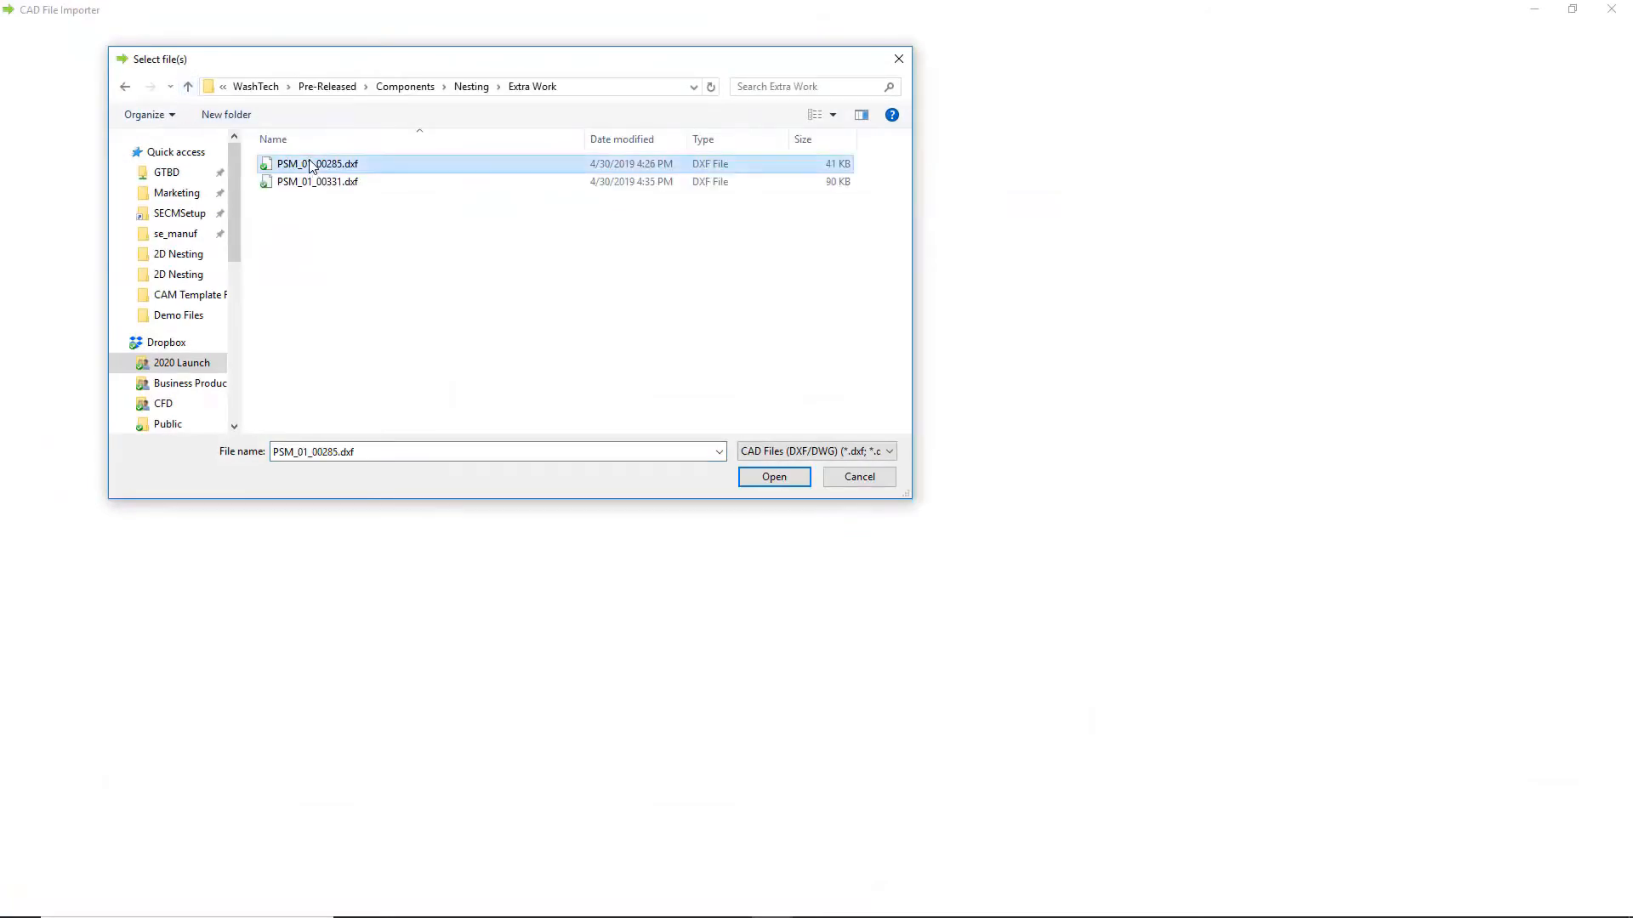
pyautogui.keyDown('ctrl'); pyautogui.click(316, 183); pyautogui.keyUp('ctrl')
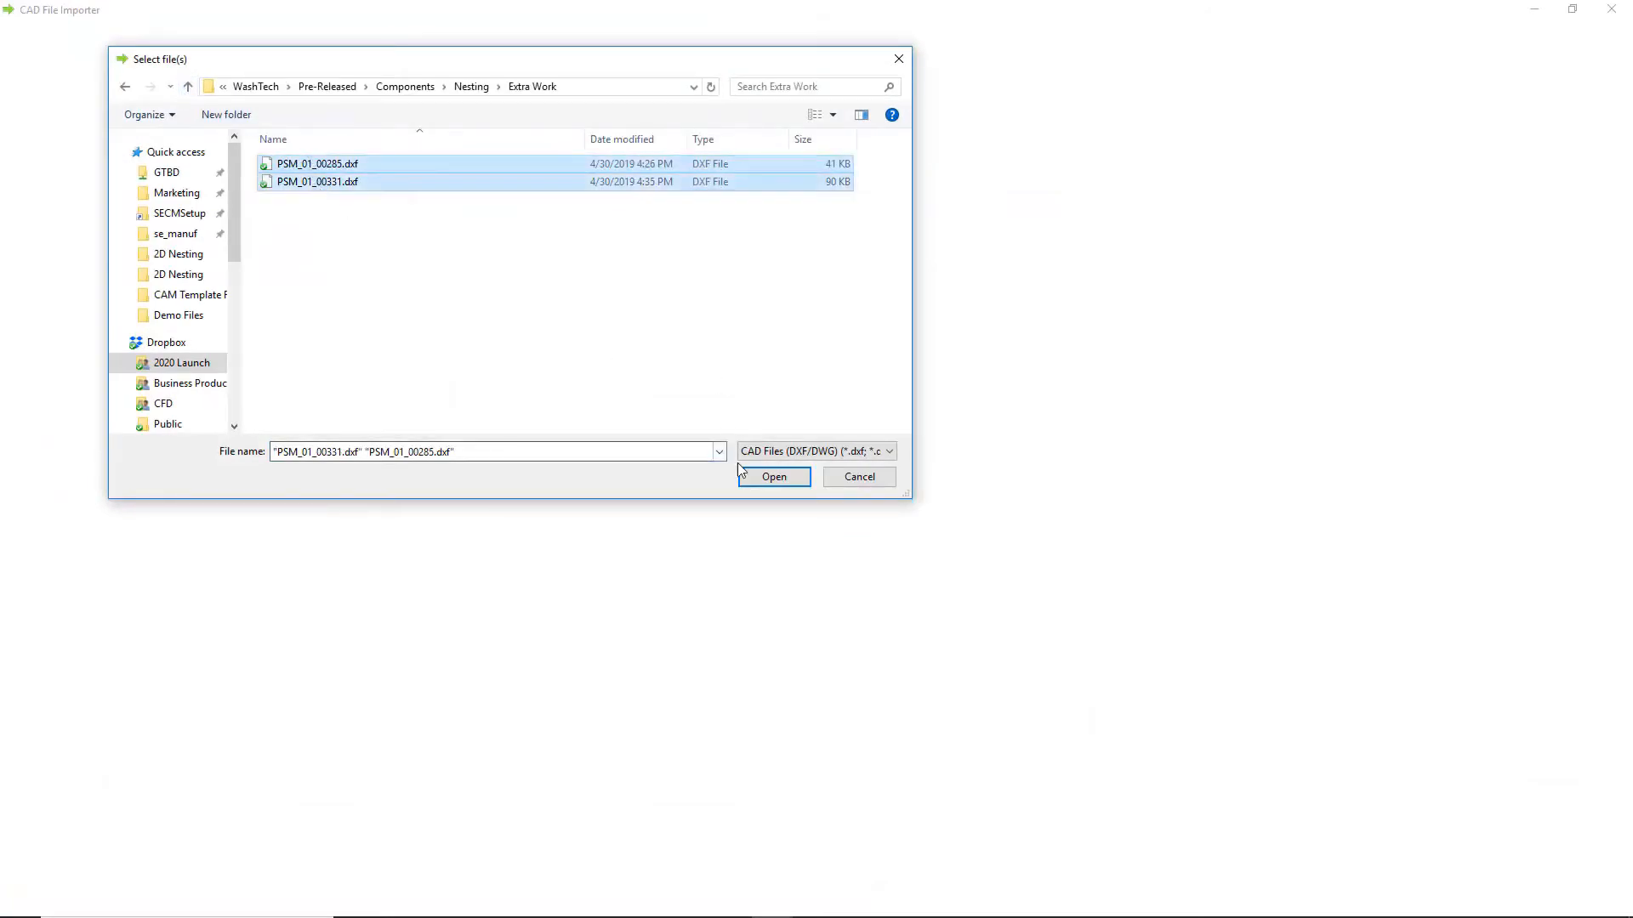
pyautogui.click(773, 476)
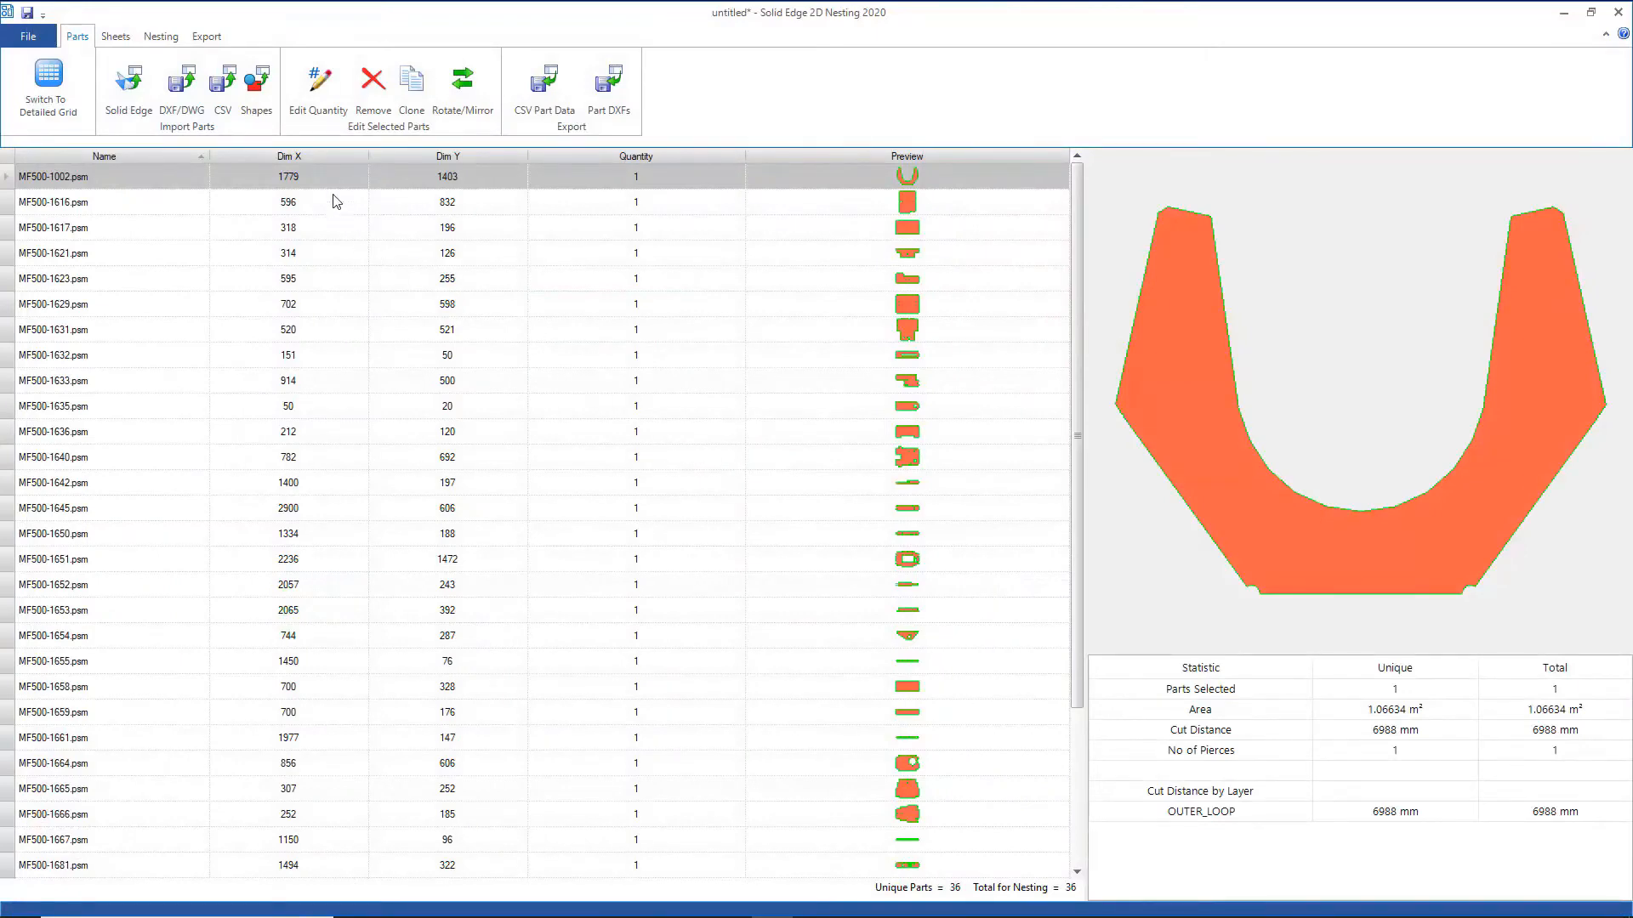
# Sort the parts list by X dimension, largest first, and select the longest part, MF500-1645.psm.
pyautogui.click(321, 157)
pyautogui.click(322, 156)
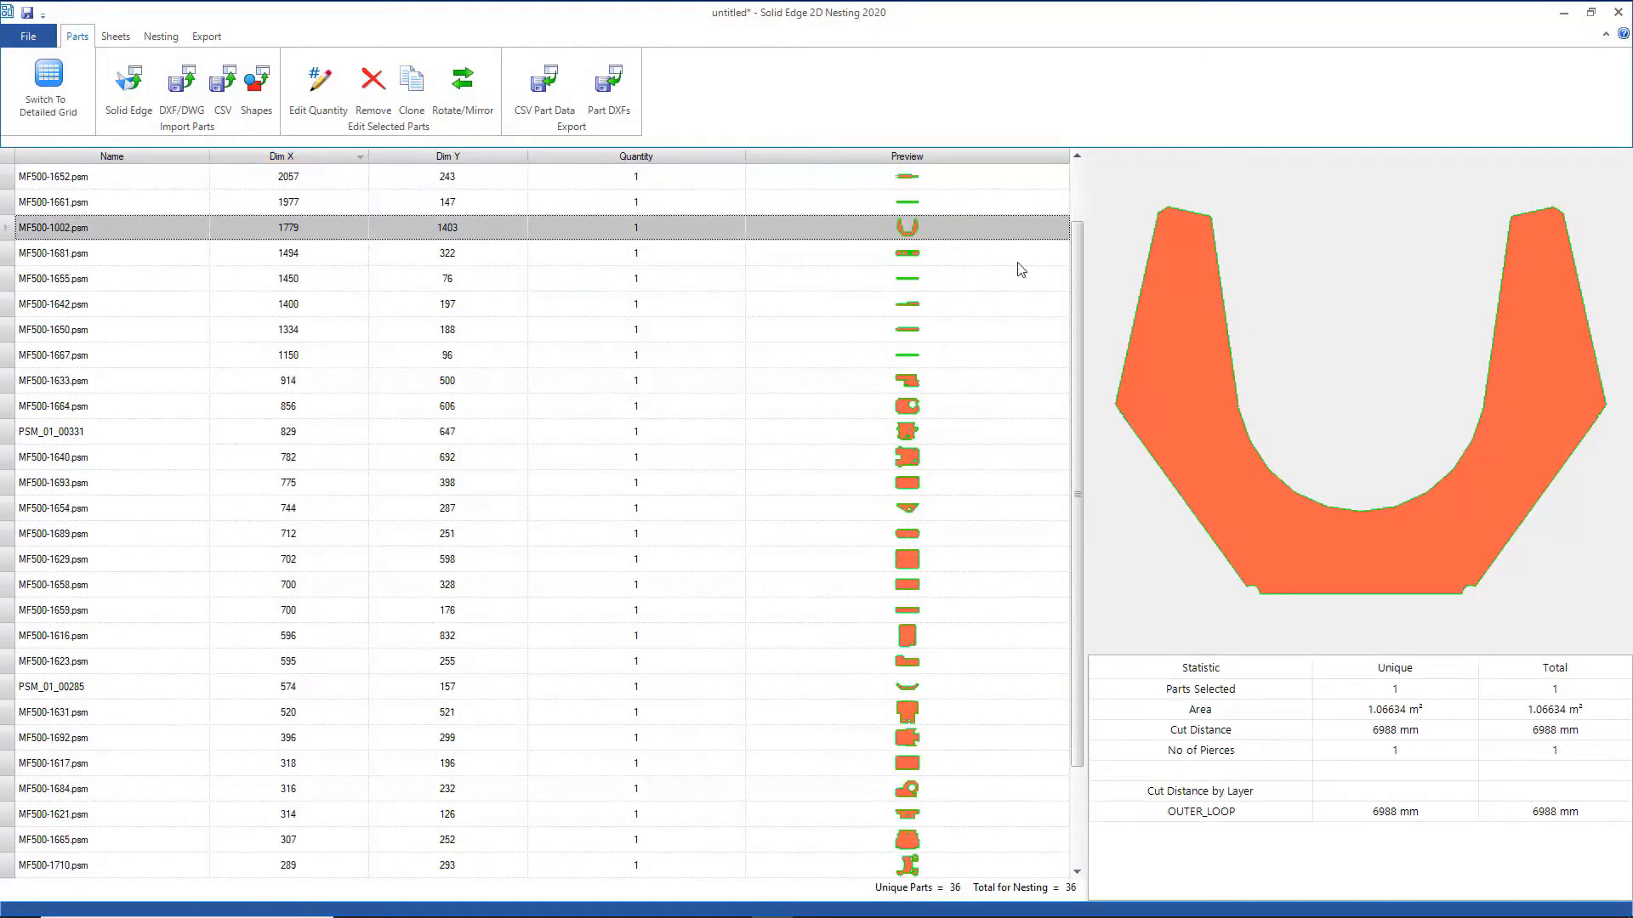
pyautogui.moveTo(1078, 295); pyautogui.dragTo(1078, 235)
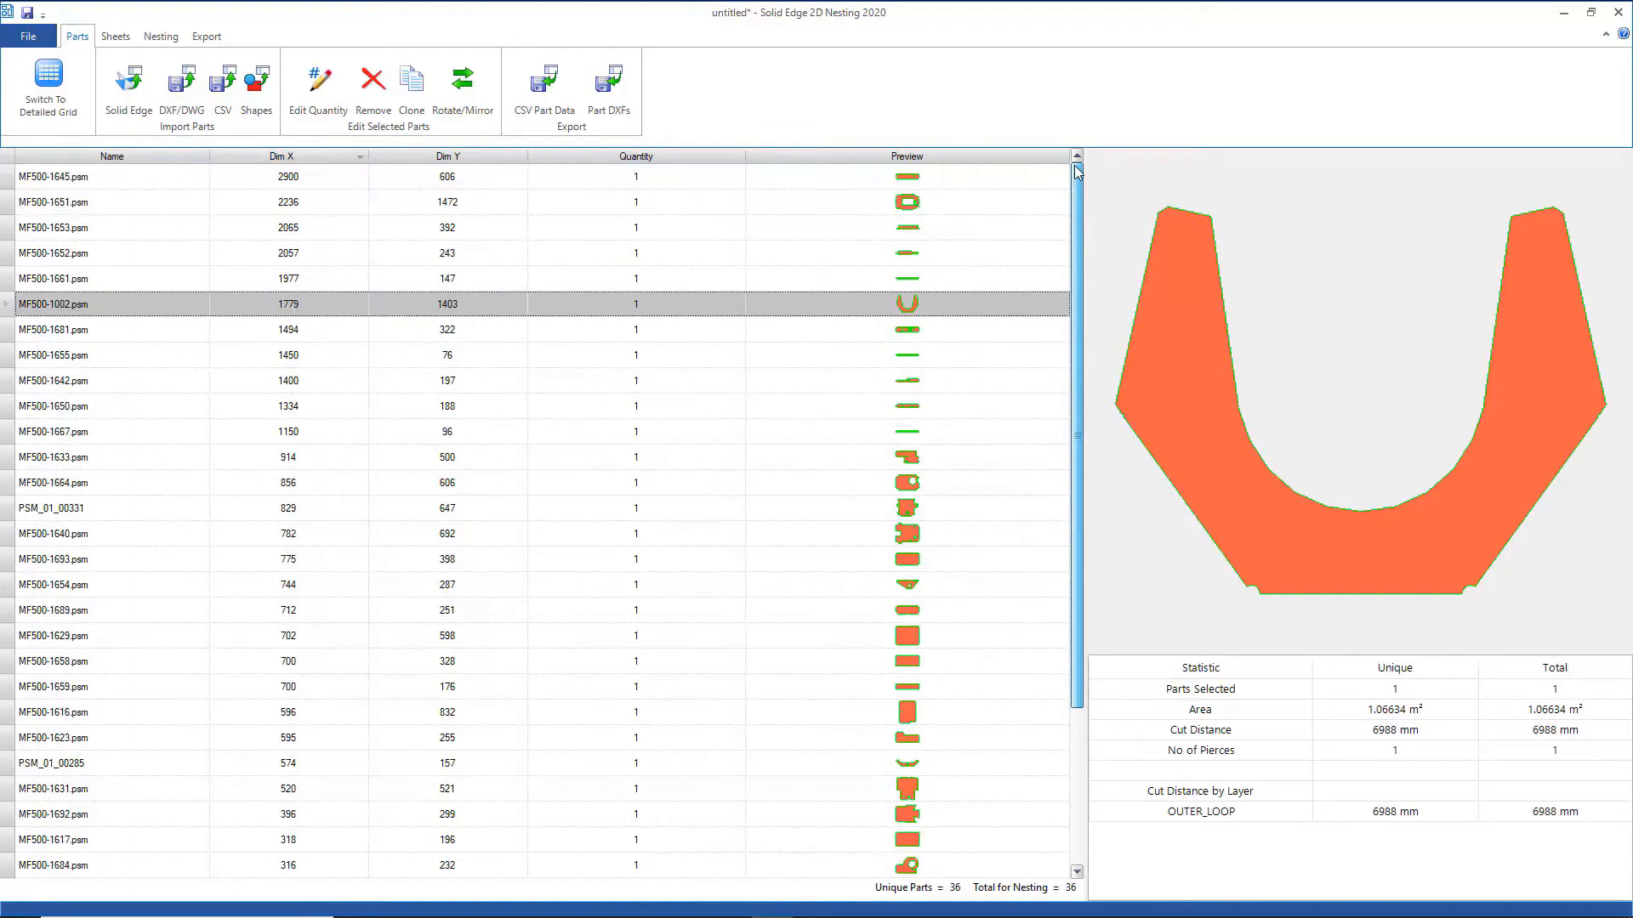
pyautogui.click(162, 177)
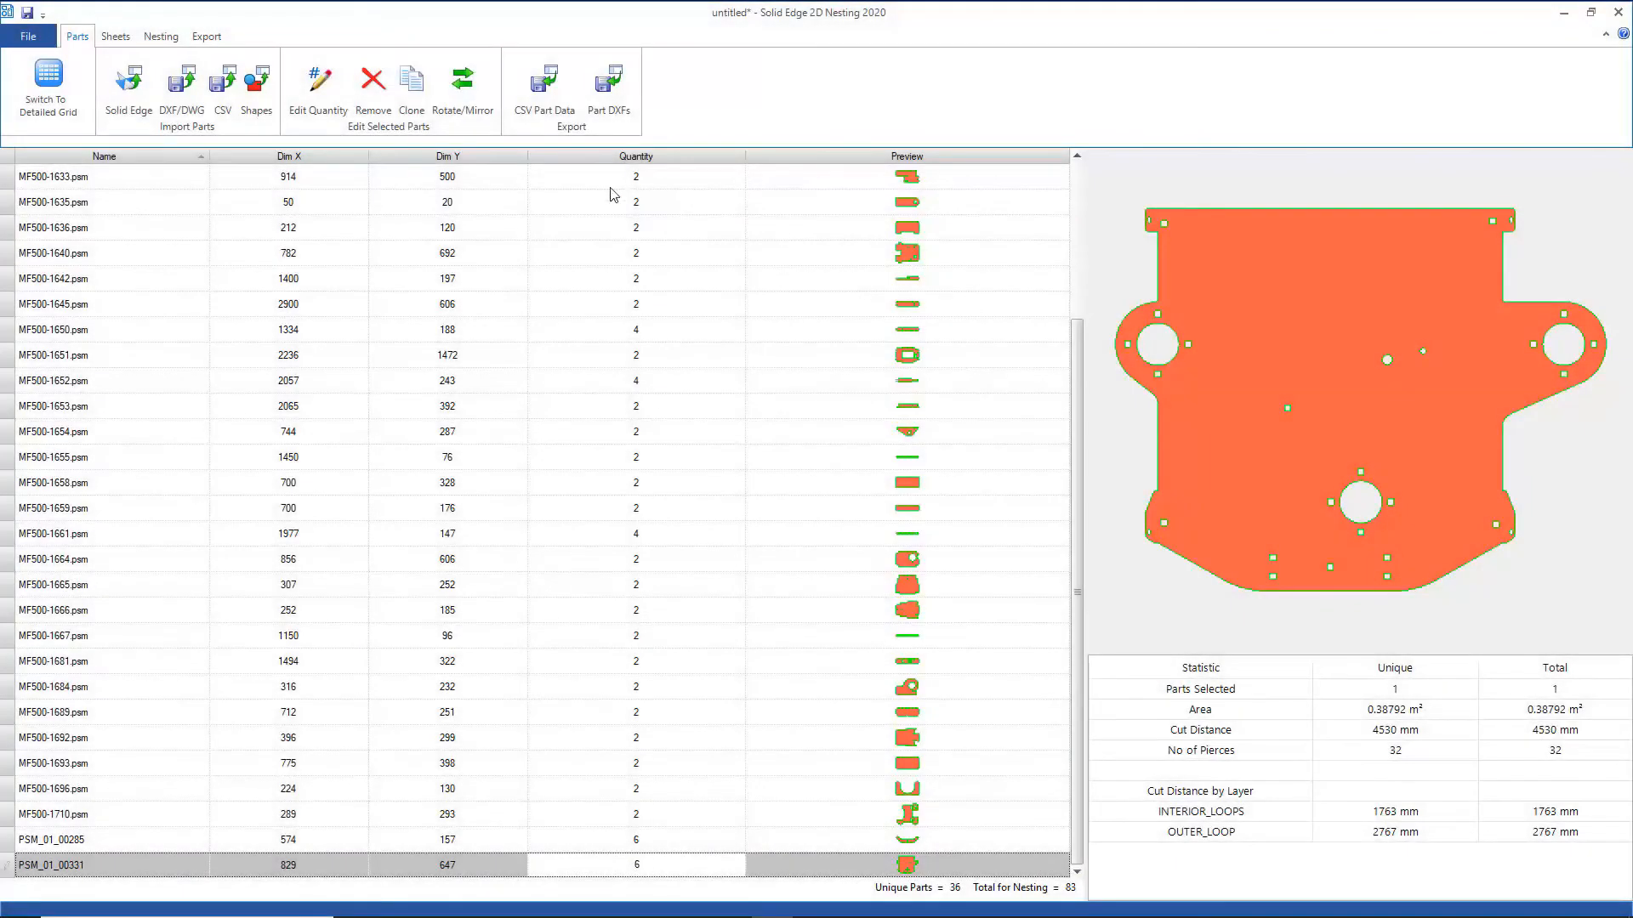
# Add all standard sheet sizes to the job: 2950x1500, 2400x1500 and 1200x1500.
pyautogui.click(114, 35)
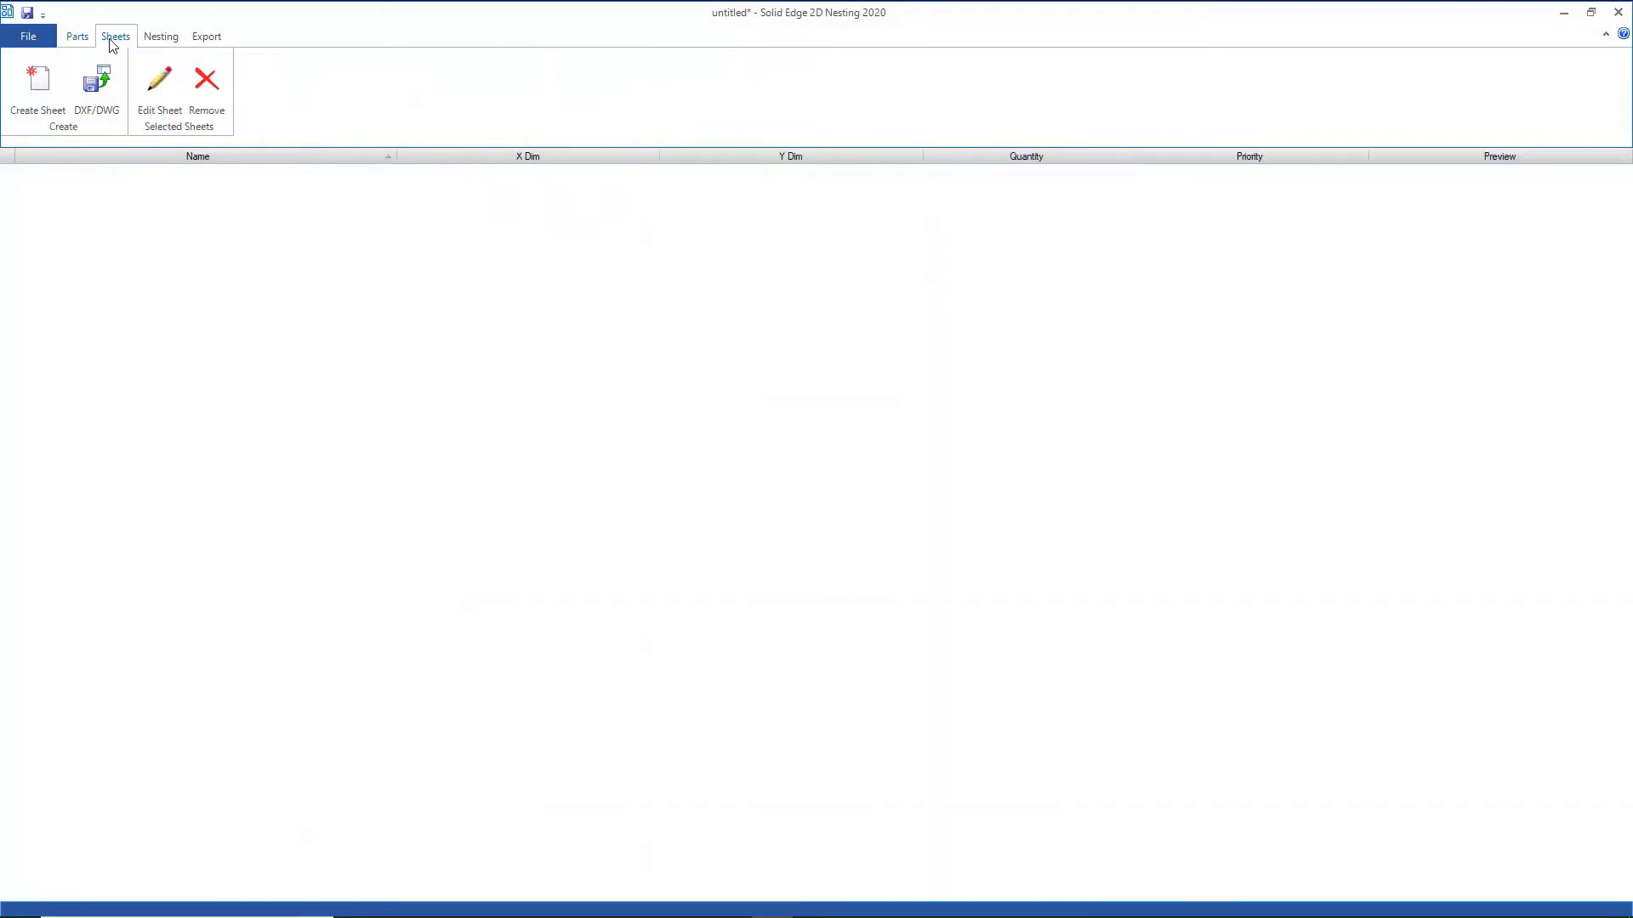
pyautogui.click(36, 98)
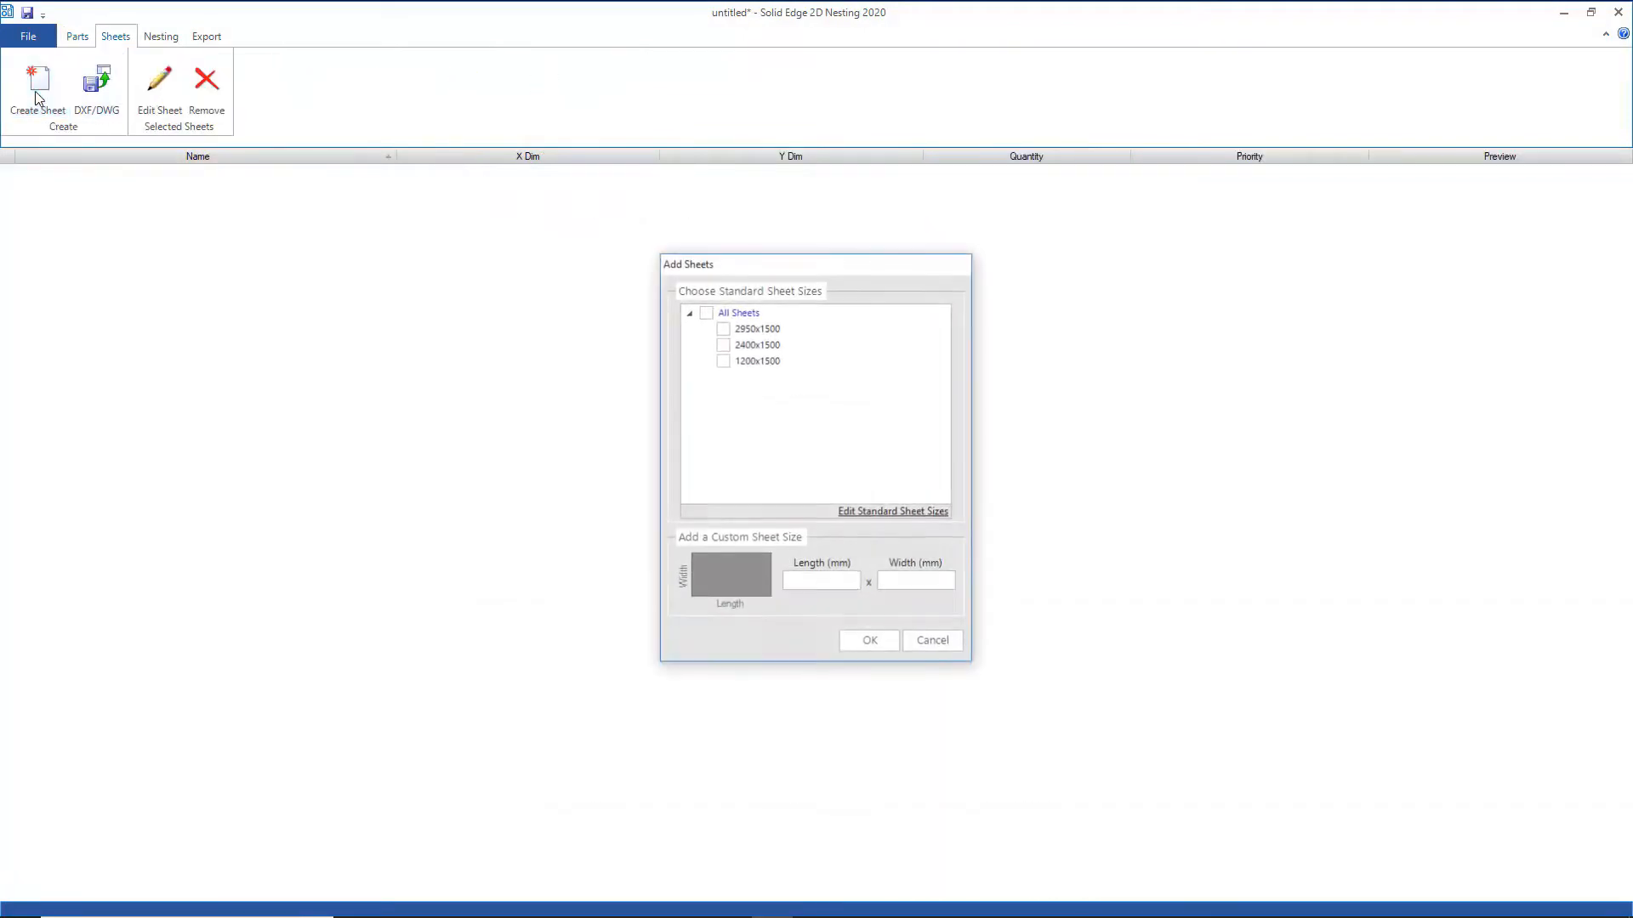
pyautogui.click(706, 312)
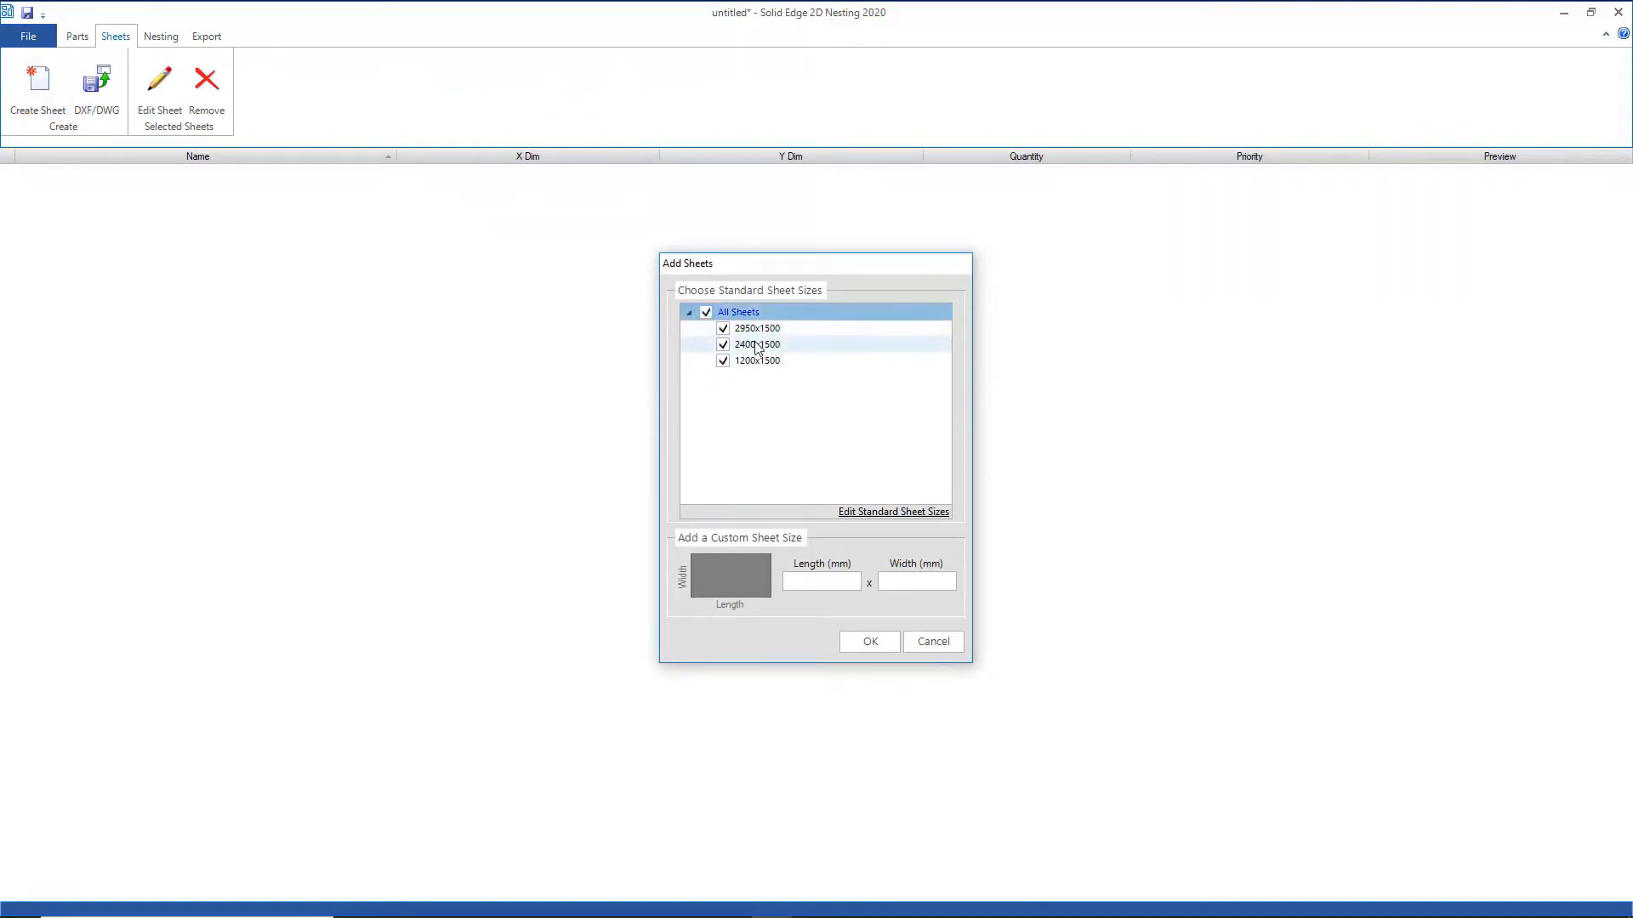
pyautogui.click(877, 648)
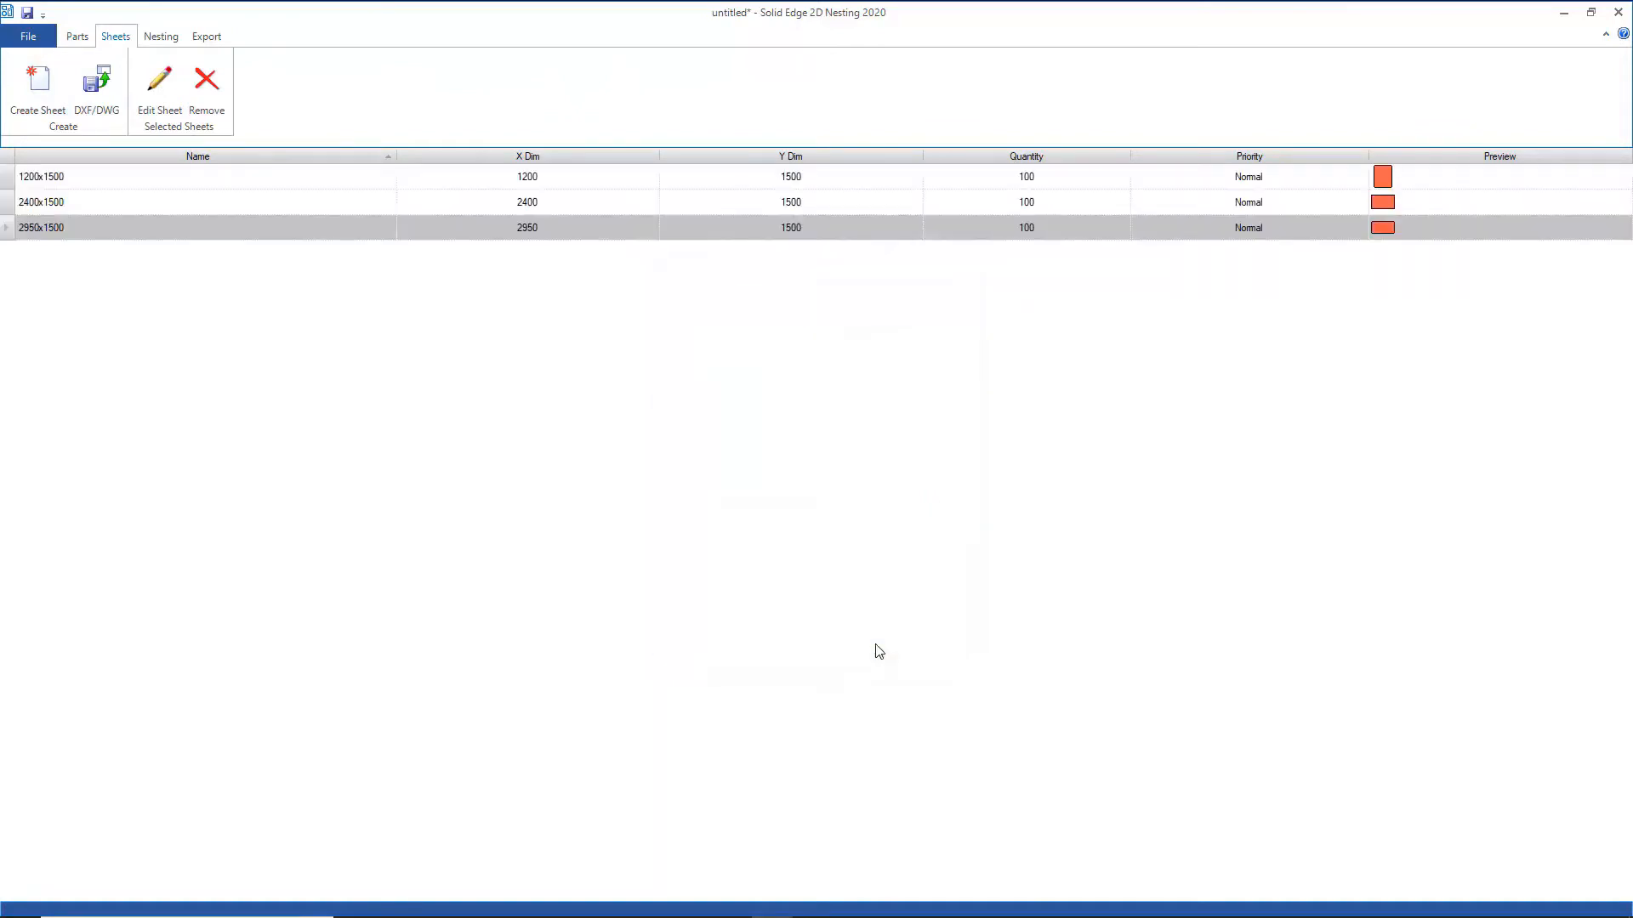
# Run the nesting calculation with the current settings and stop it after about two minutes.
pyautogui.click(162, 37)
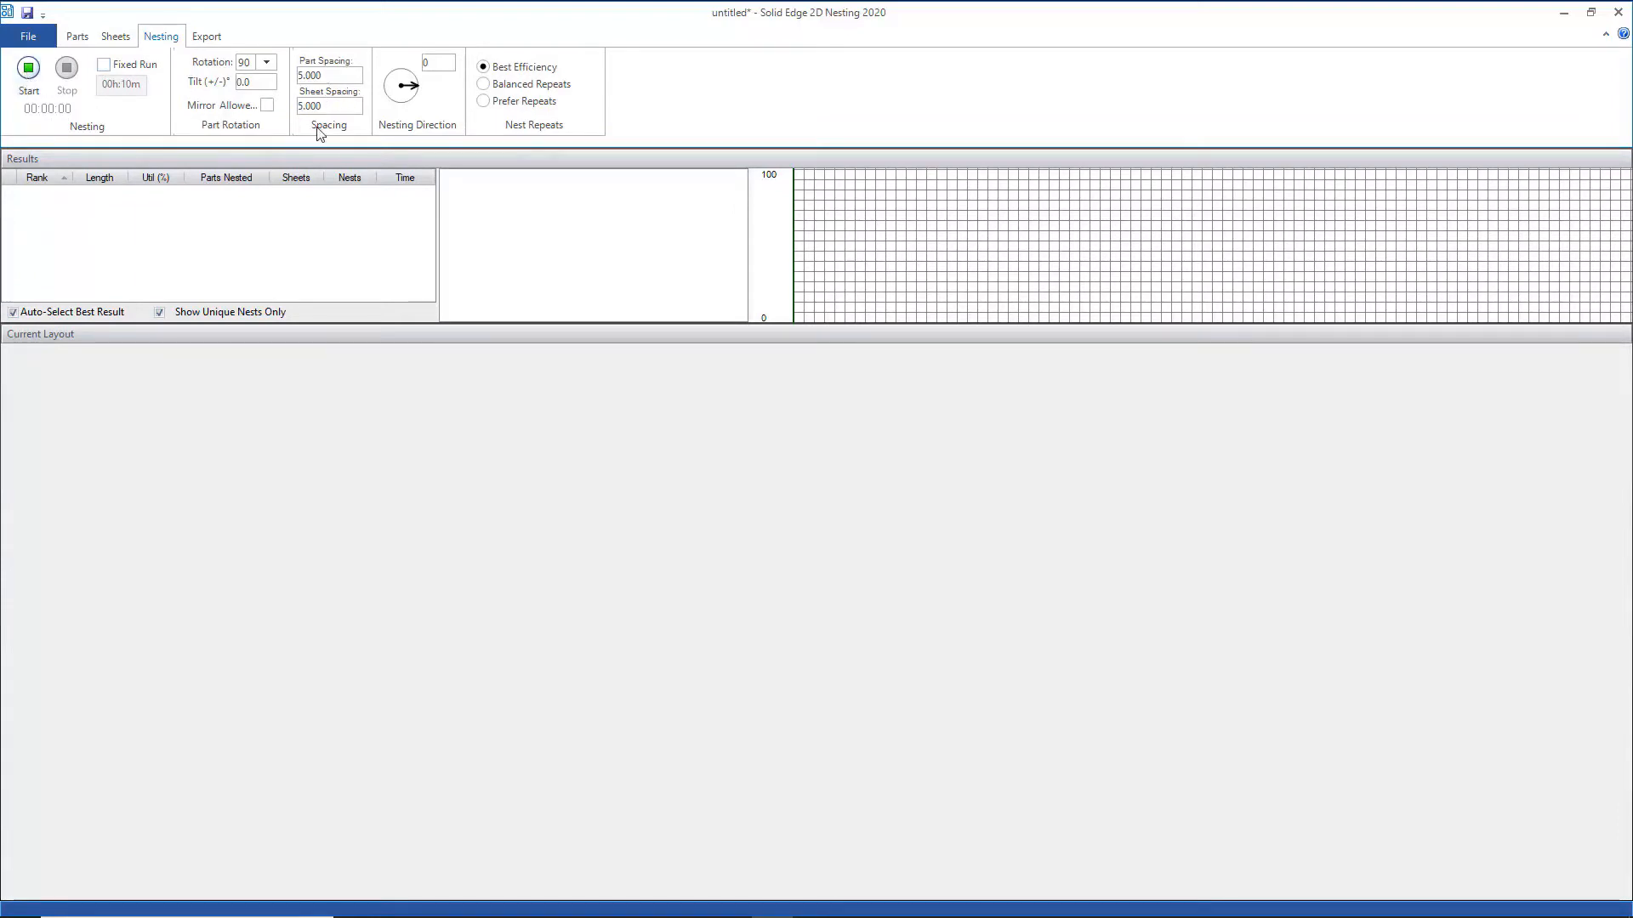
pyautogui.click(29, 70)
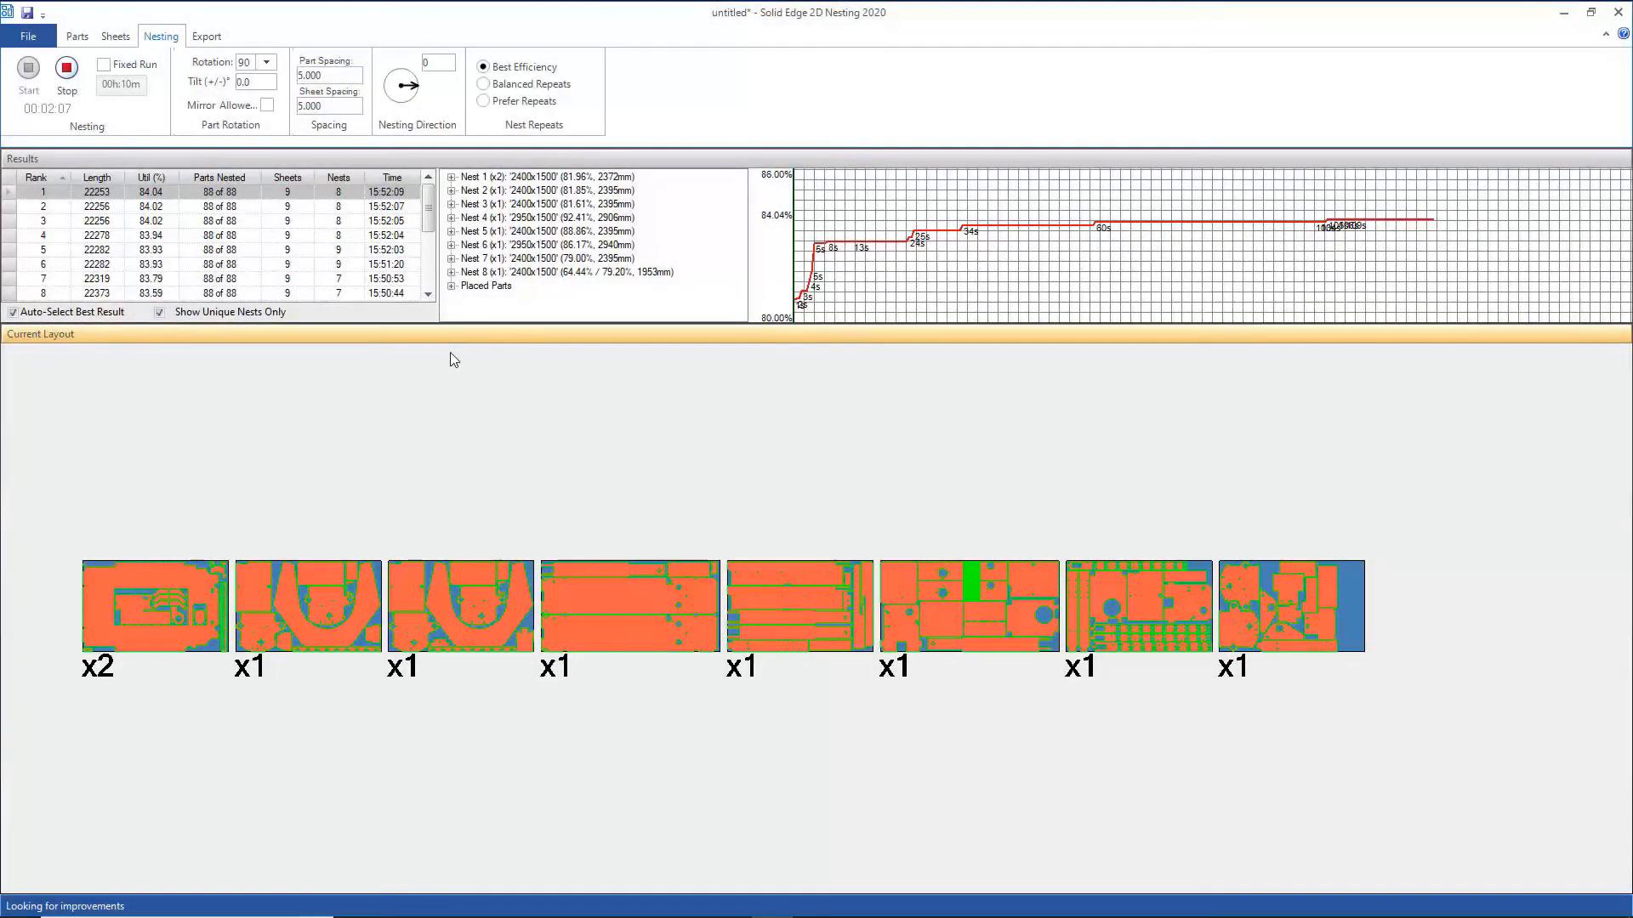
pyautogui.click(66, 68)
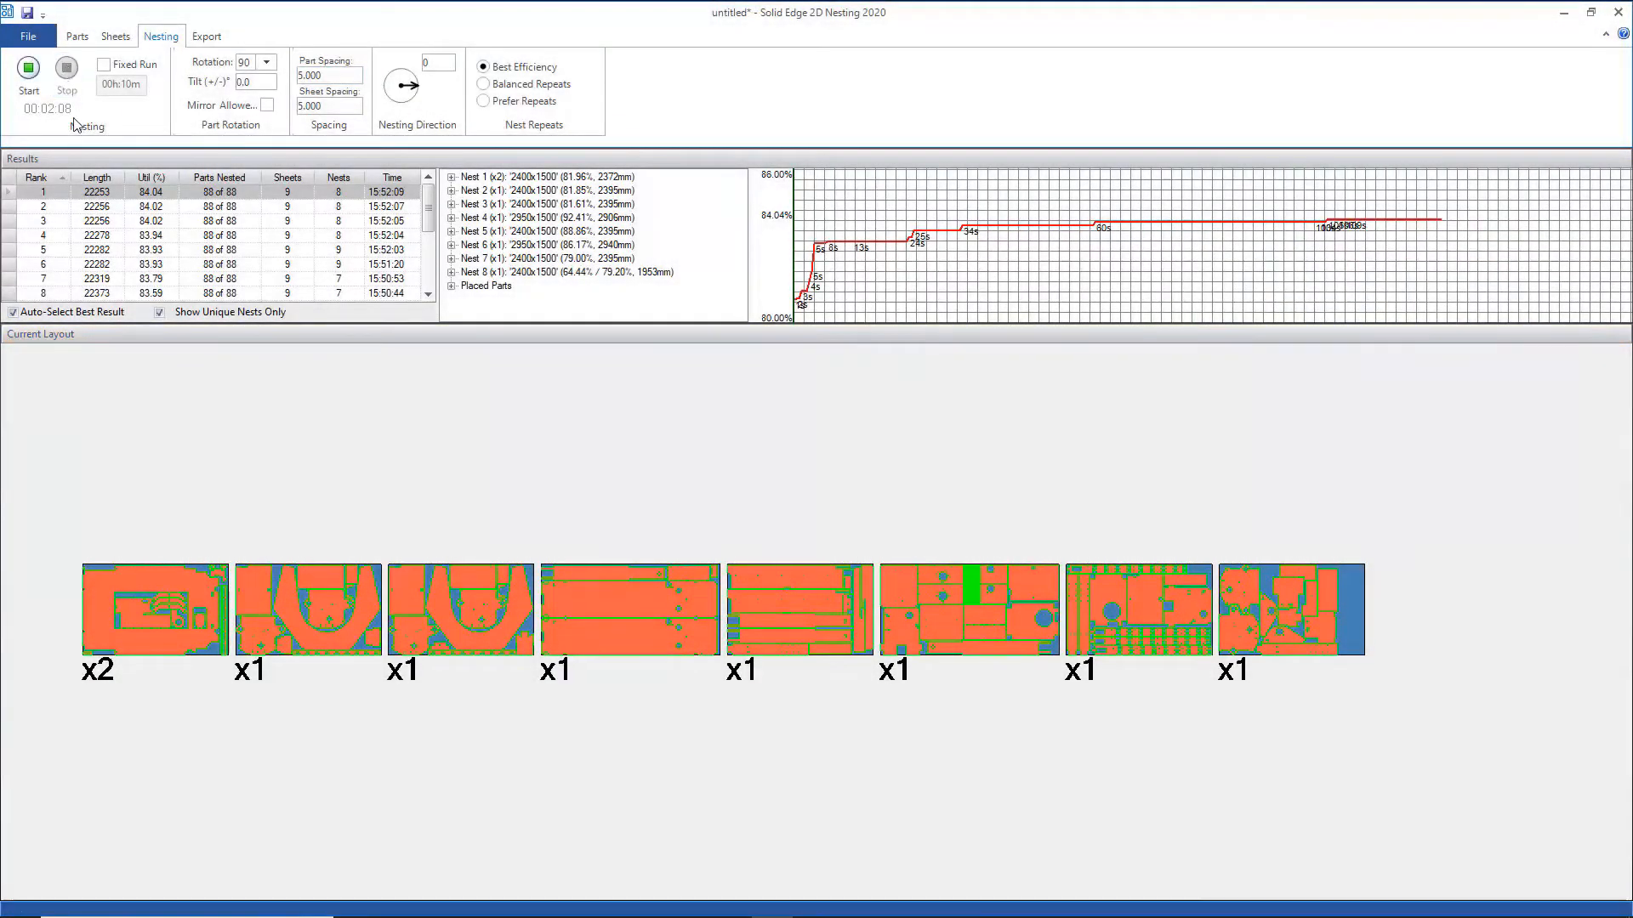
# Compare the layouts of the nesting results ranked 2 to 5.
pyautogui.click(156, 207)
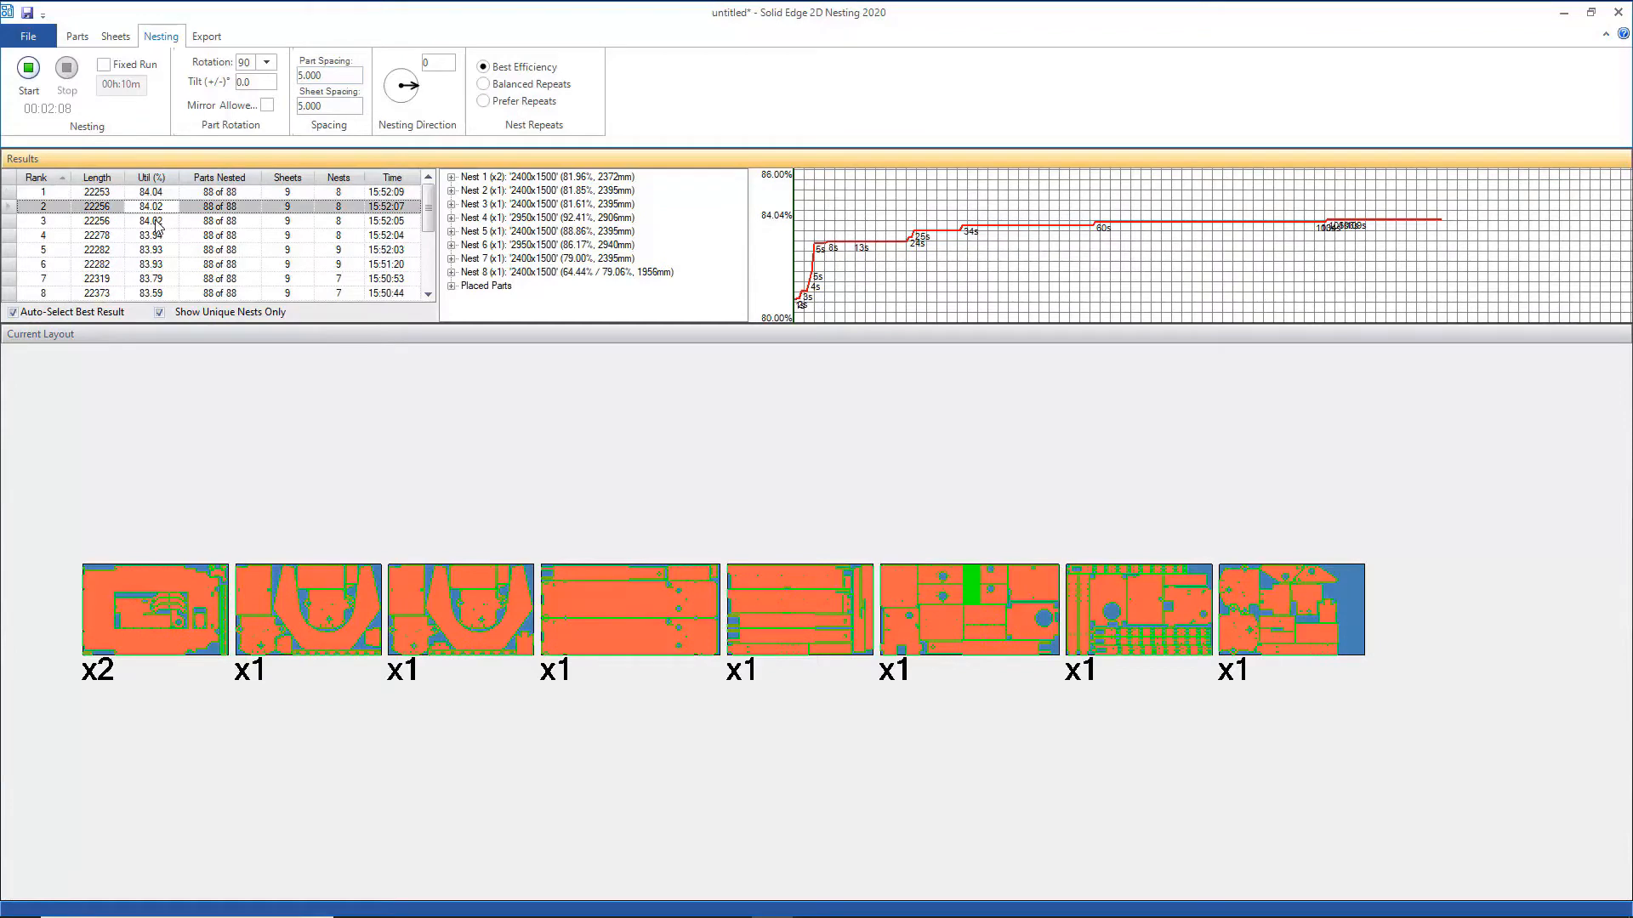
pyautogui.click(157, 222)
pyautogui.click(158, 238)
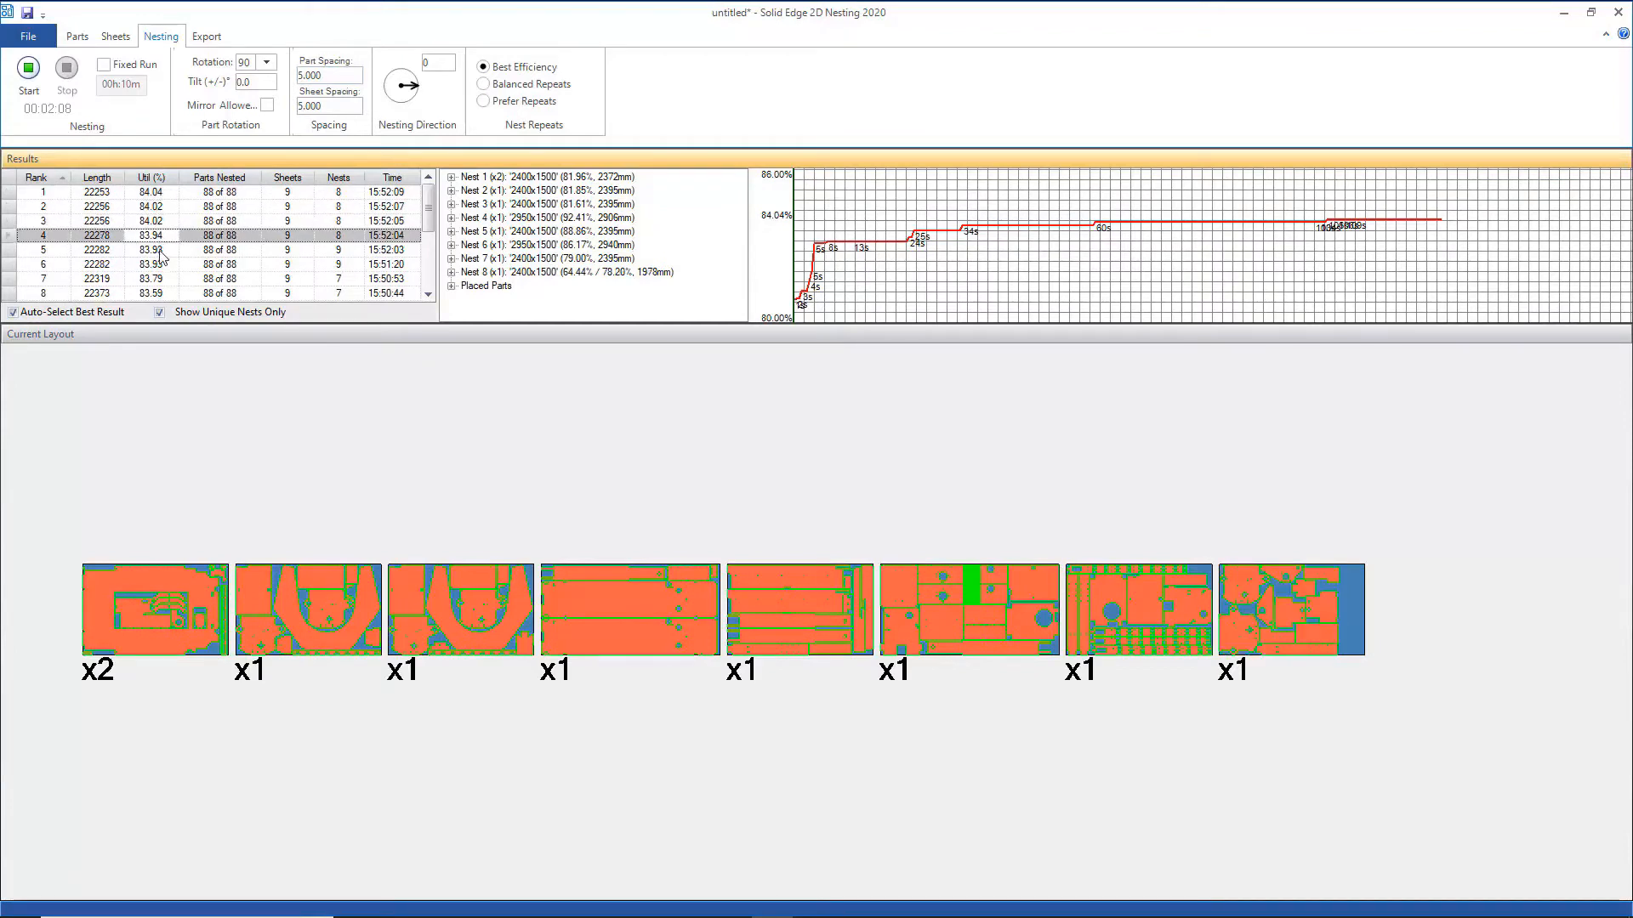
pyautogui.click(159, 251)
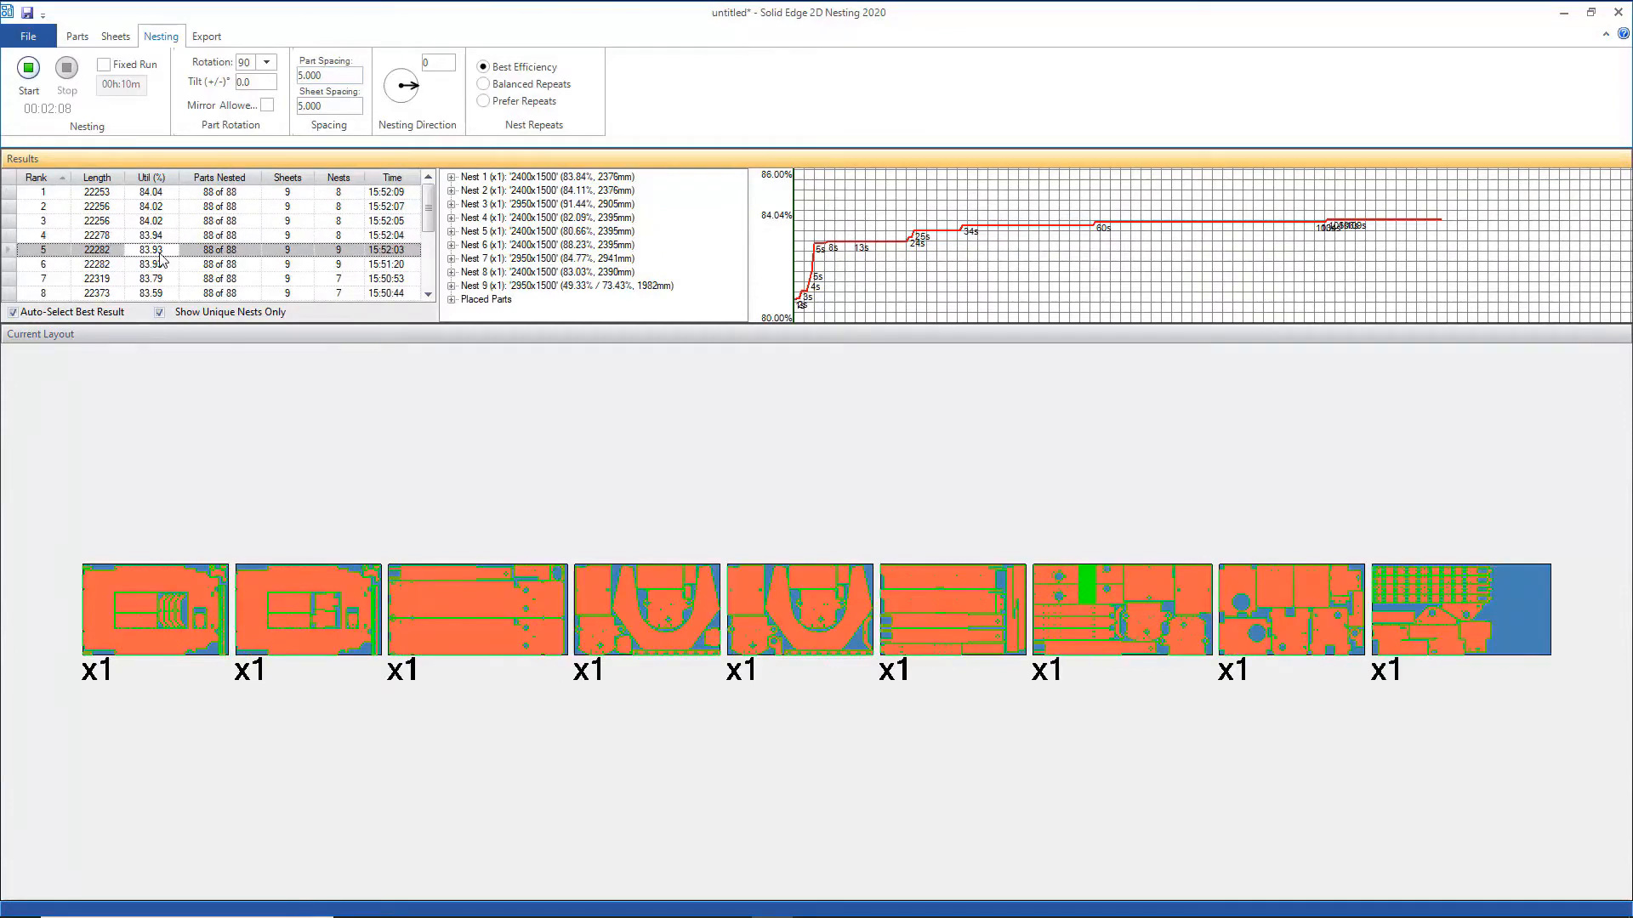
# Highlight placed parts MF500-1710, MF500-1632, MF500-1635, MF500-1693 and PSM_01_00331 in the rank 5 layout to locate them on the sheets.
pyautogui.click(451, 299)
pyautogui.click(527, 260)
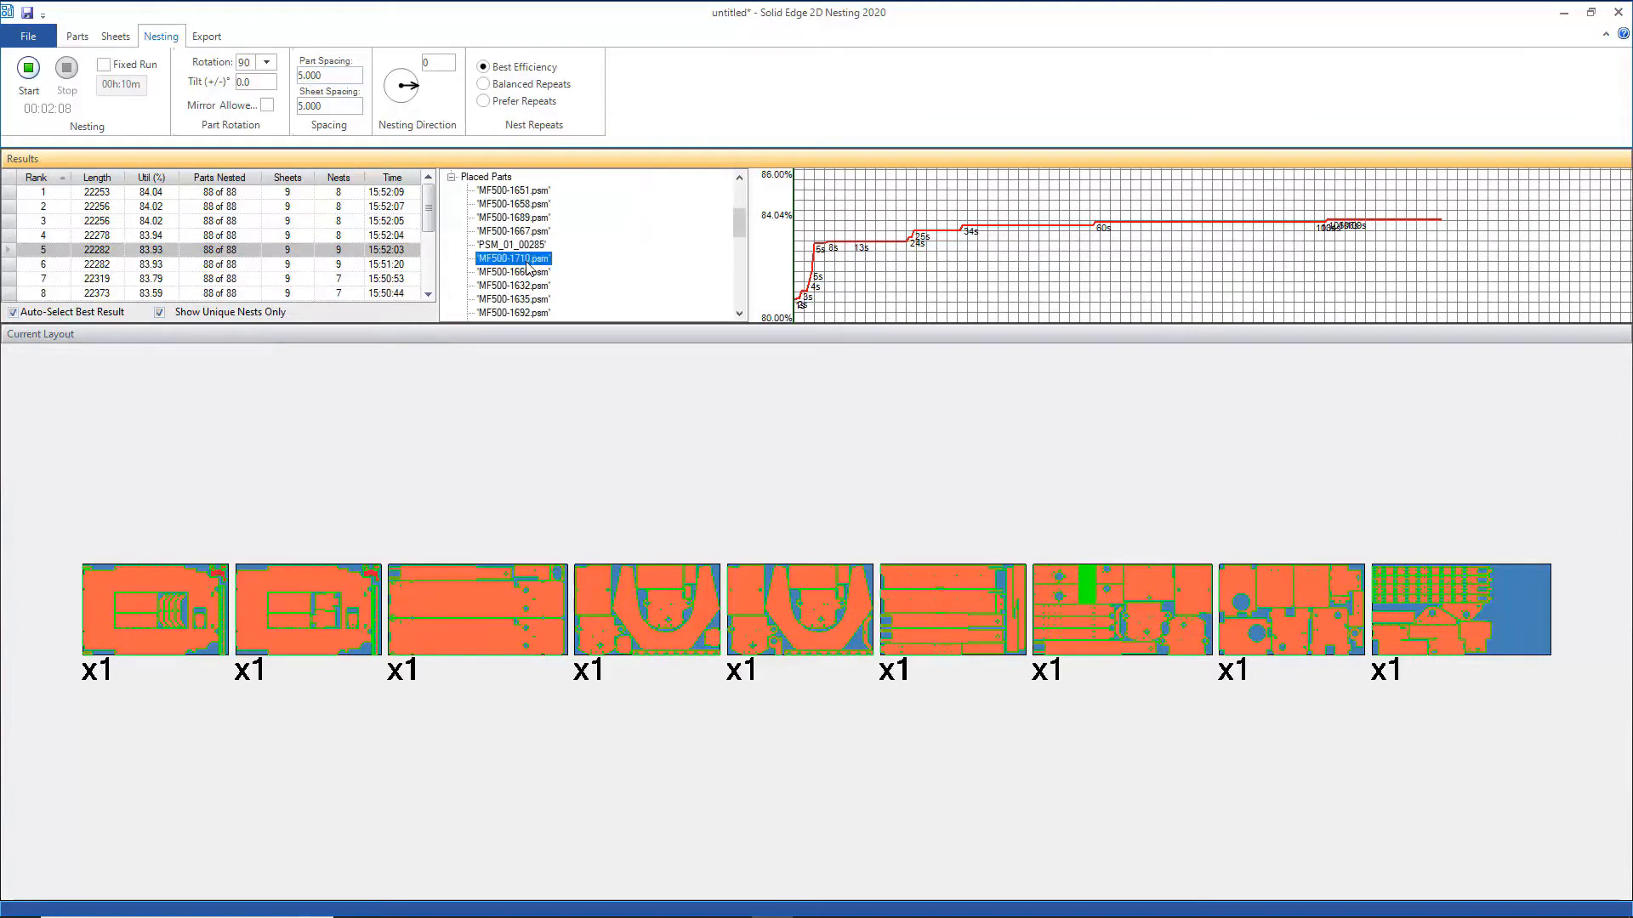
pyautogui.click(528, 287)
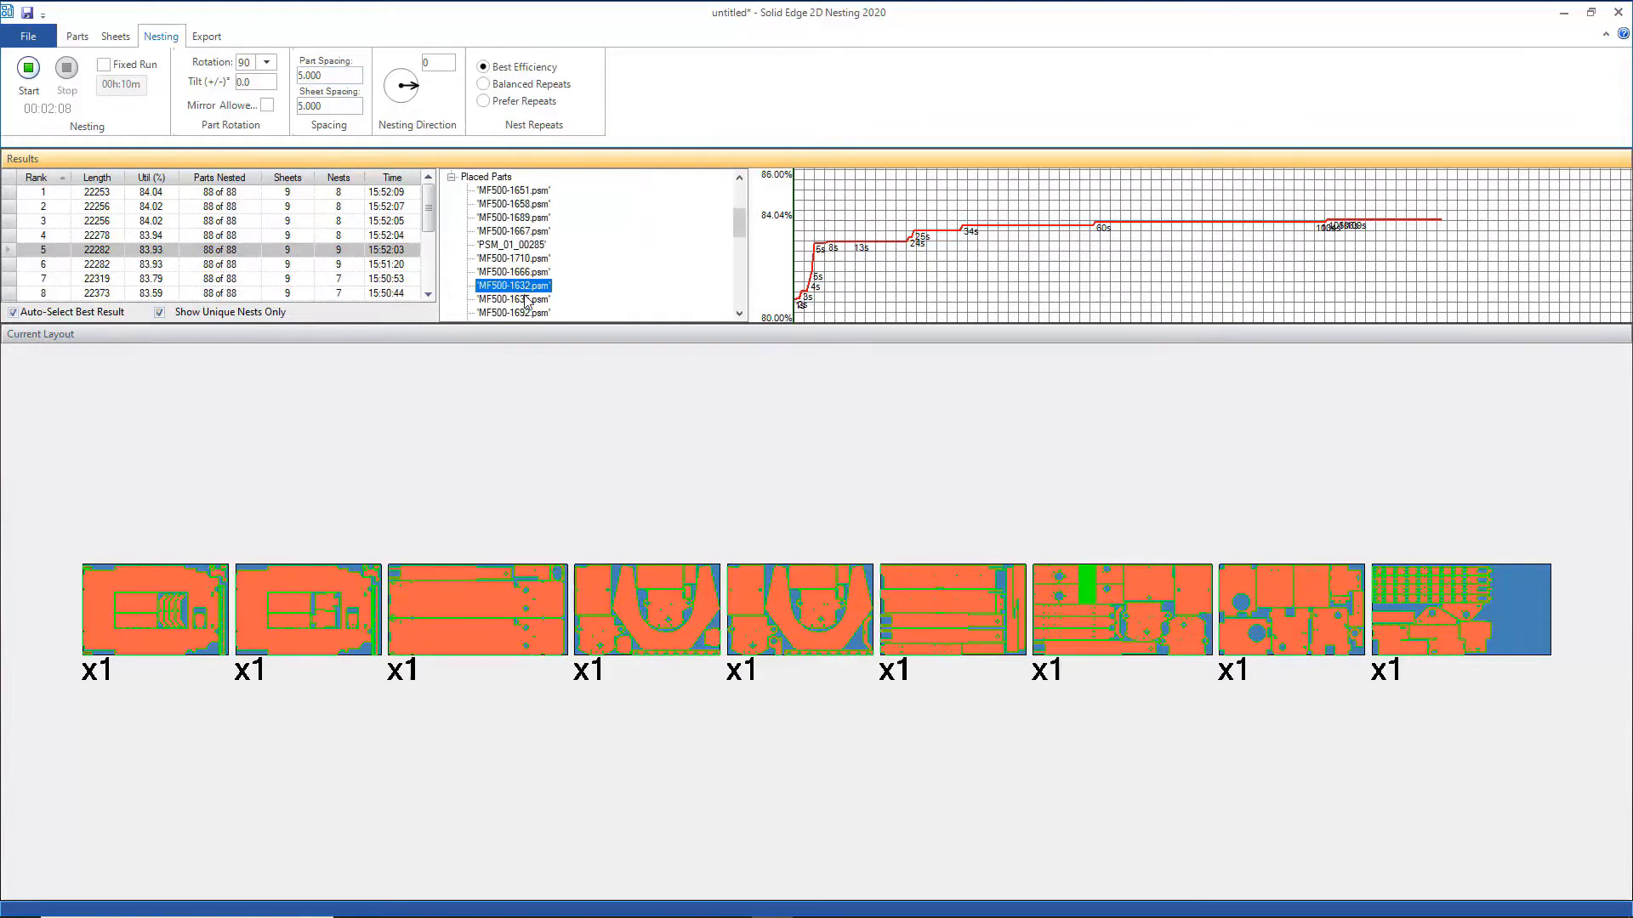
pyautogui.click(527, 299)
pyautogui.scroll(-3, 529, 277)
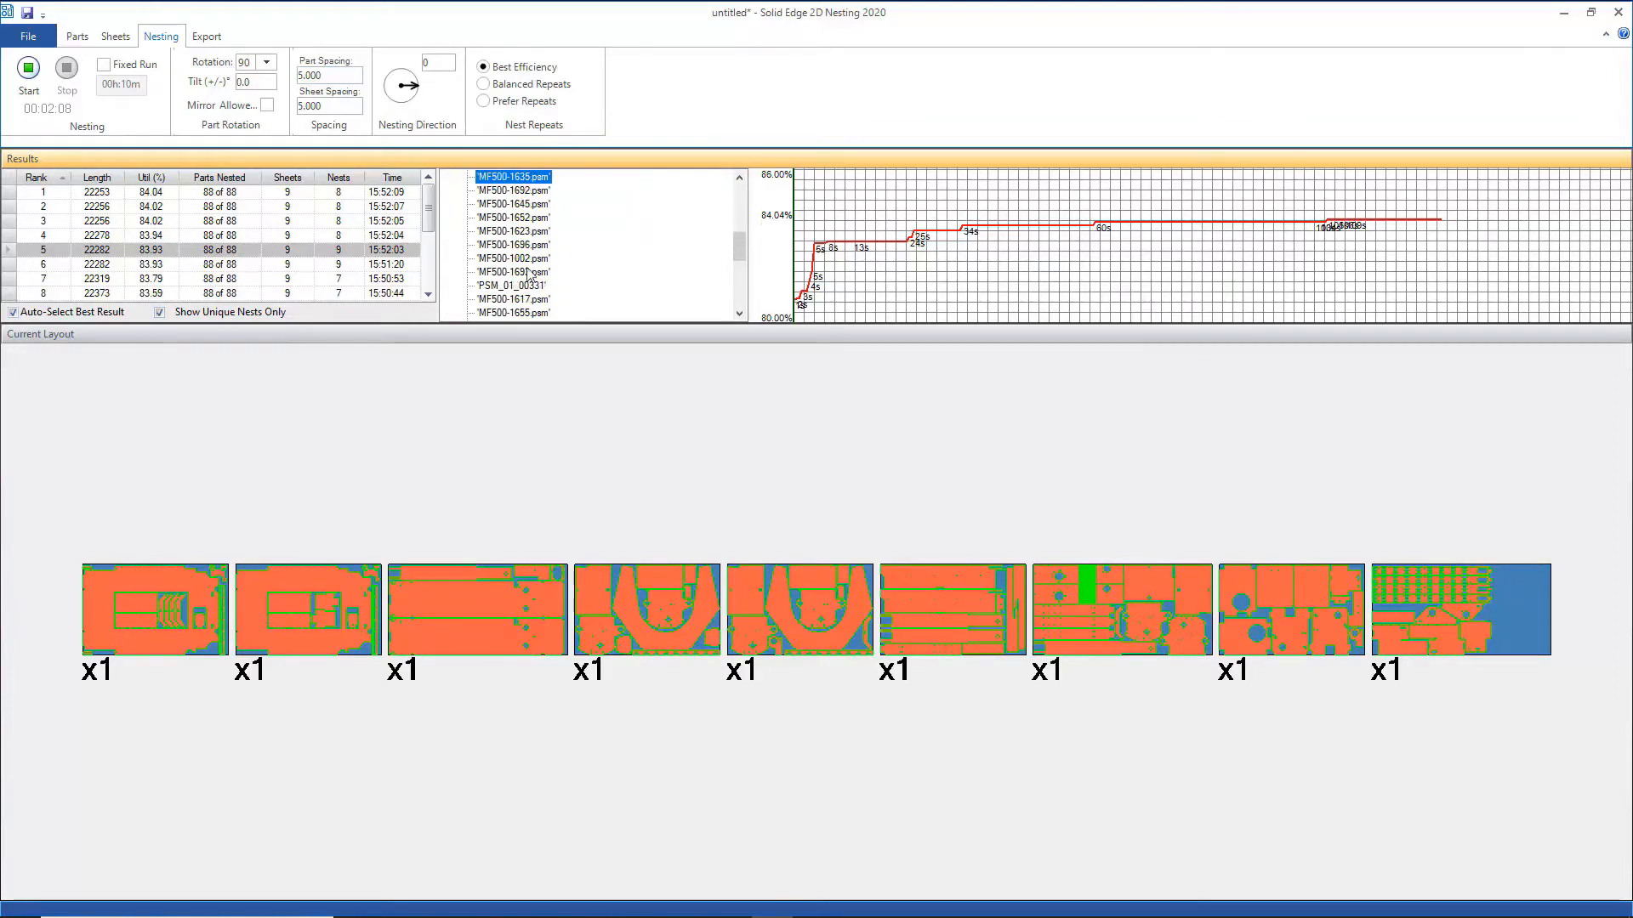
pyautogui.click(525, 273)
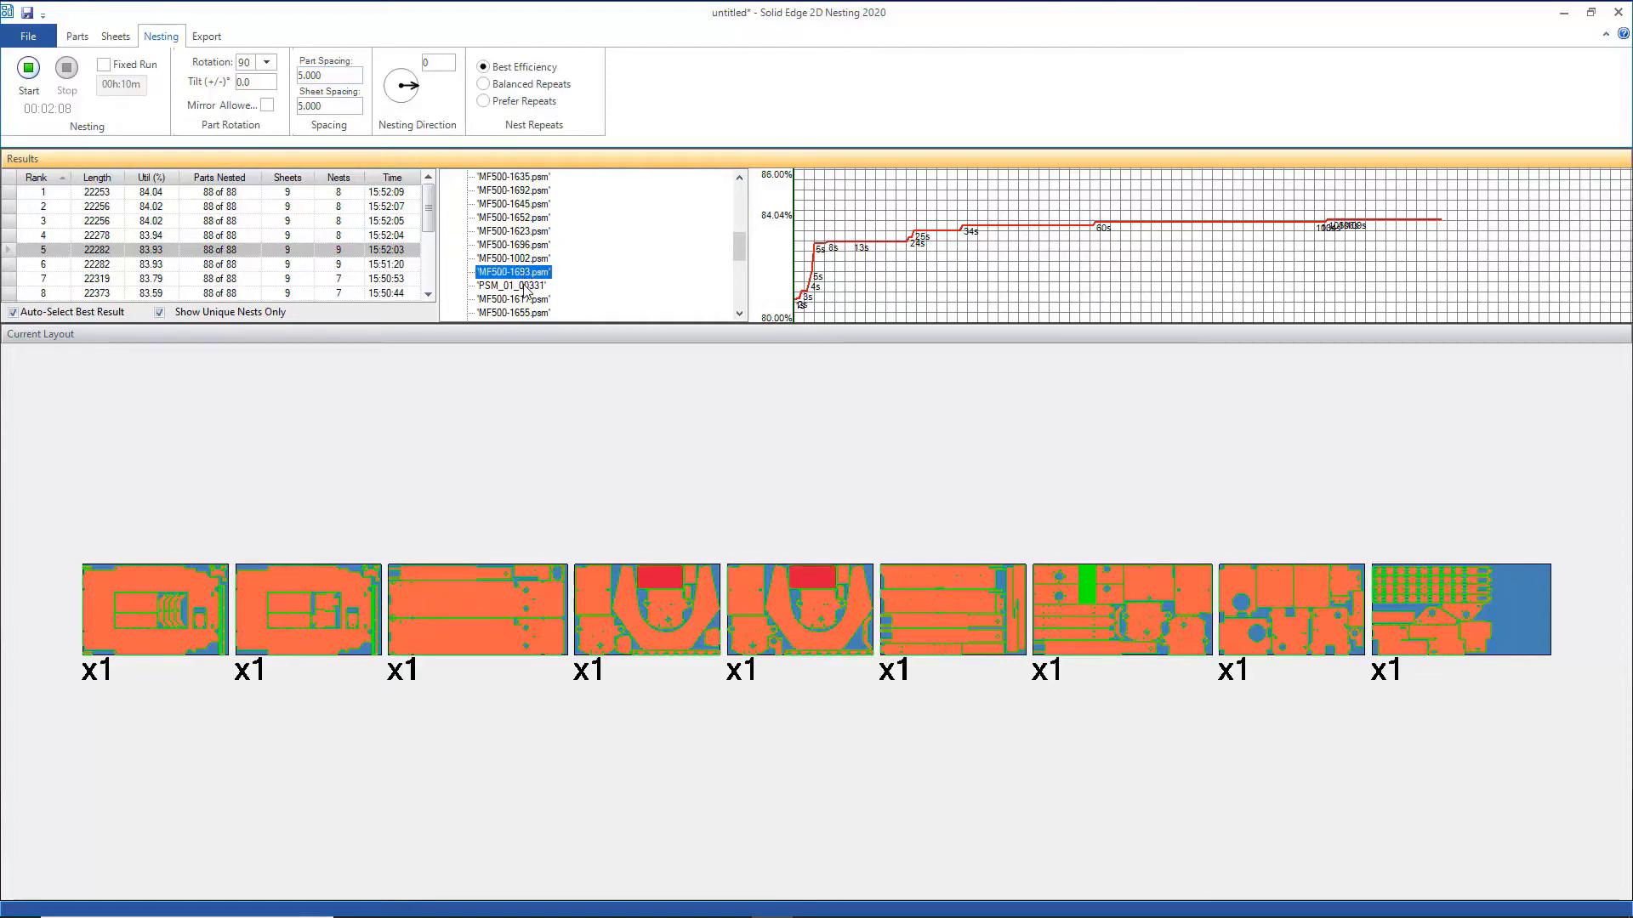
pyautogui.click(521, 285)
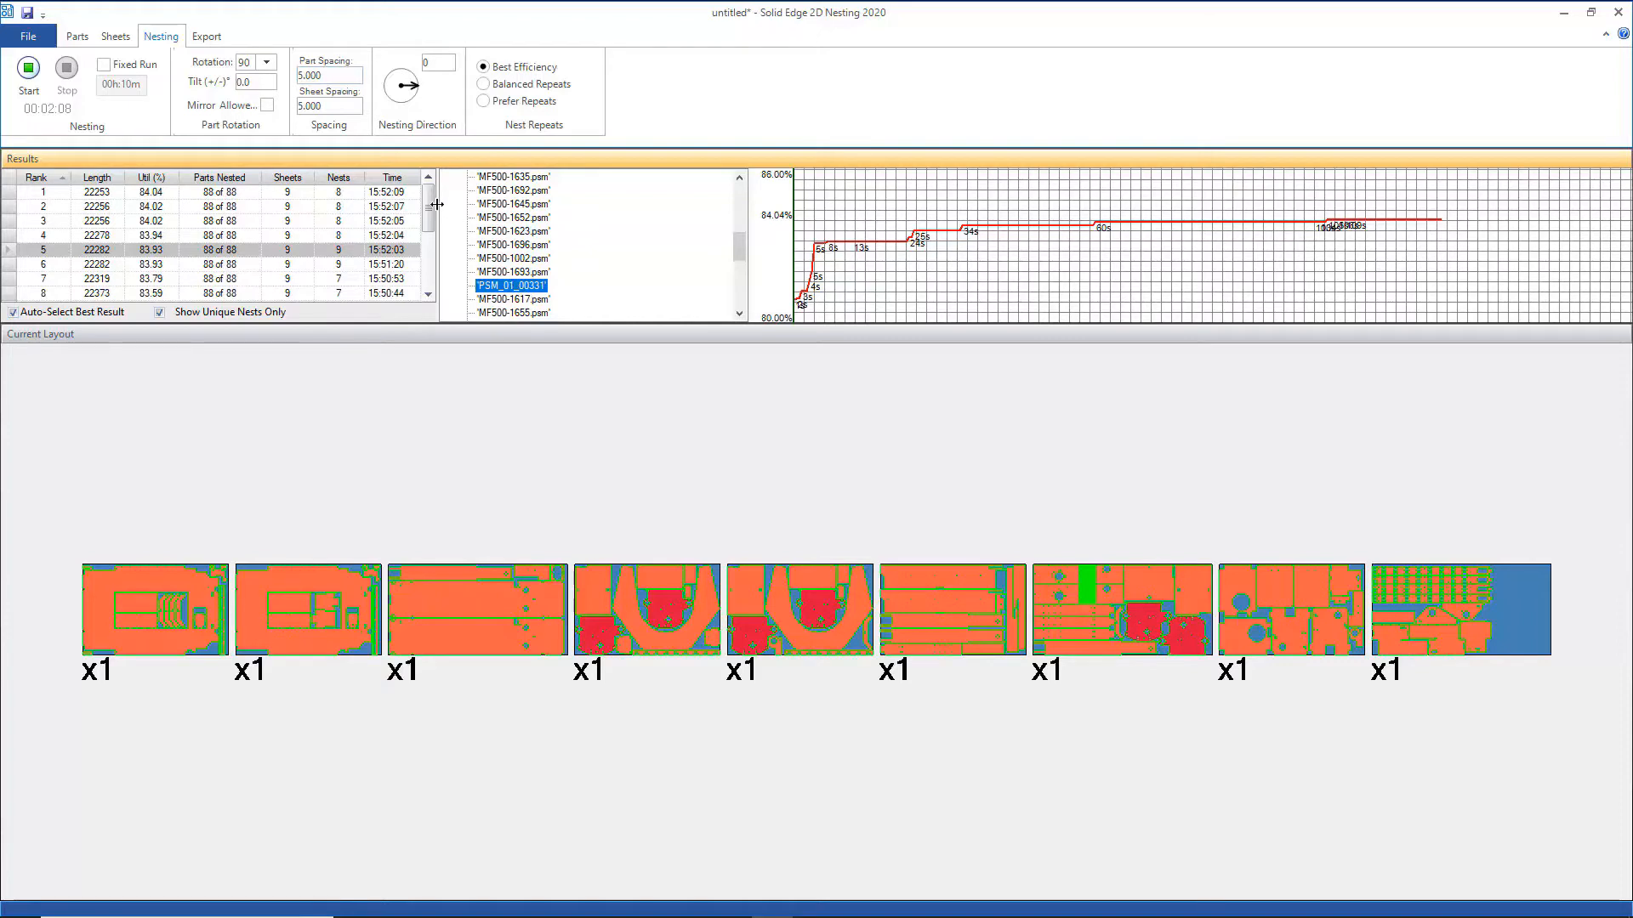
# Export the rank 2 nesting result to Solid Edge, keeping the default export settings with sheets included and one file per layout.
pyautogui.click(114, 194)
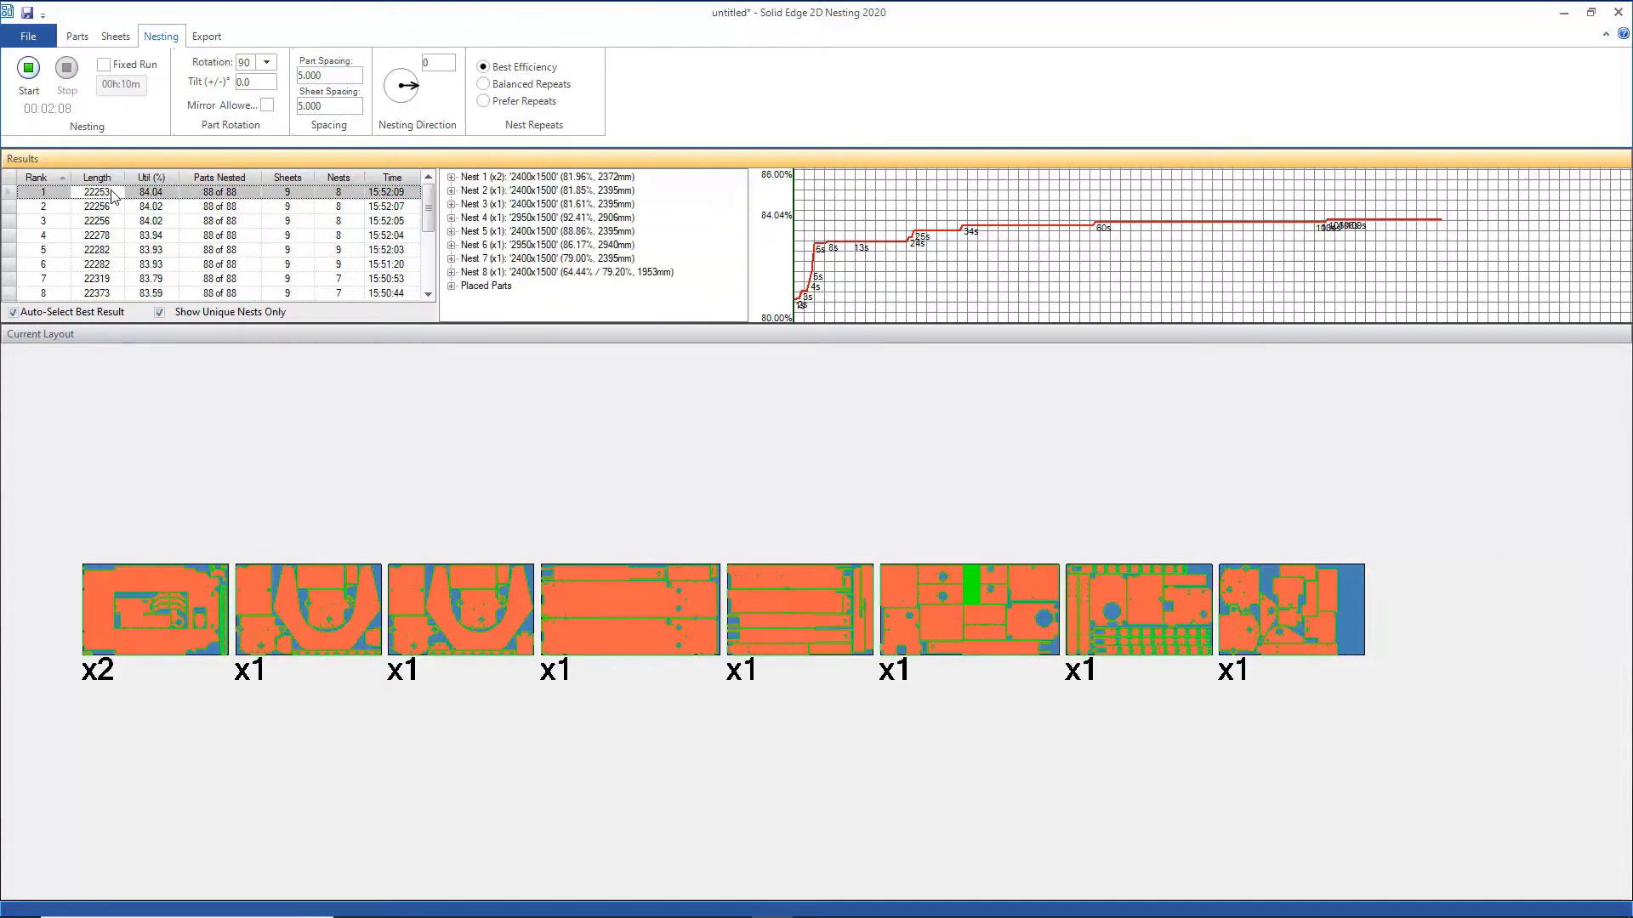
pyautogui.click(116, 209)
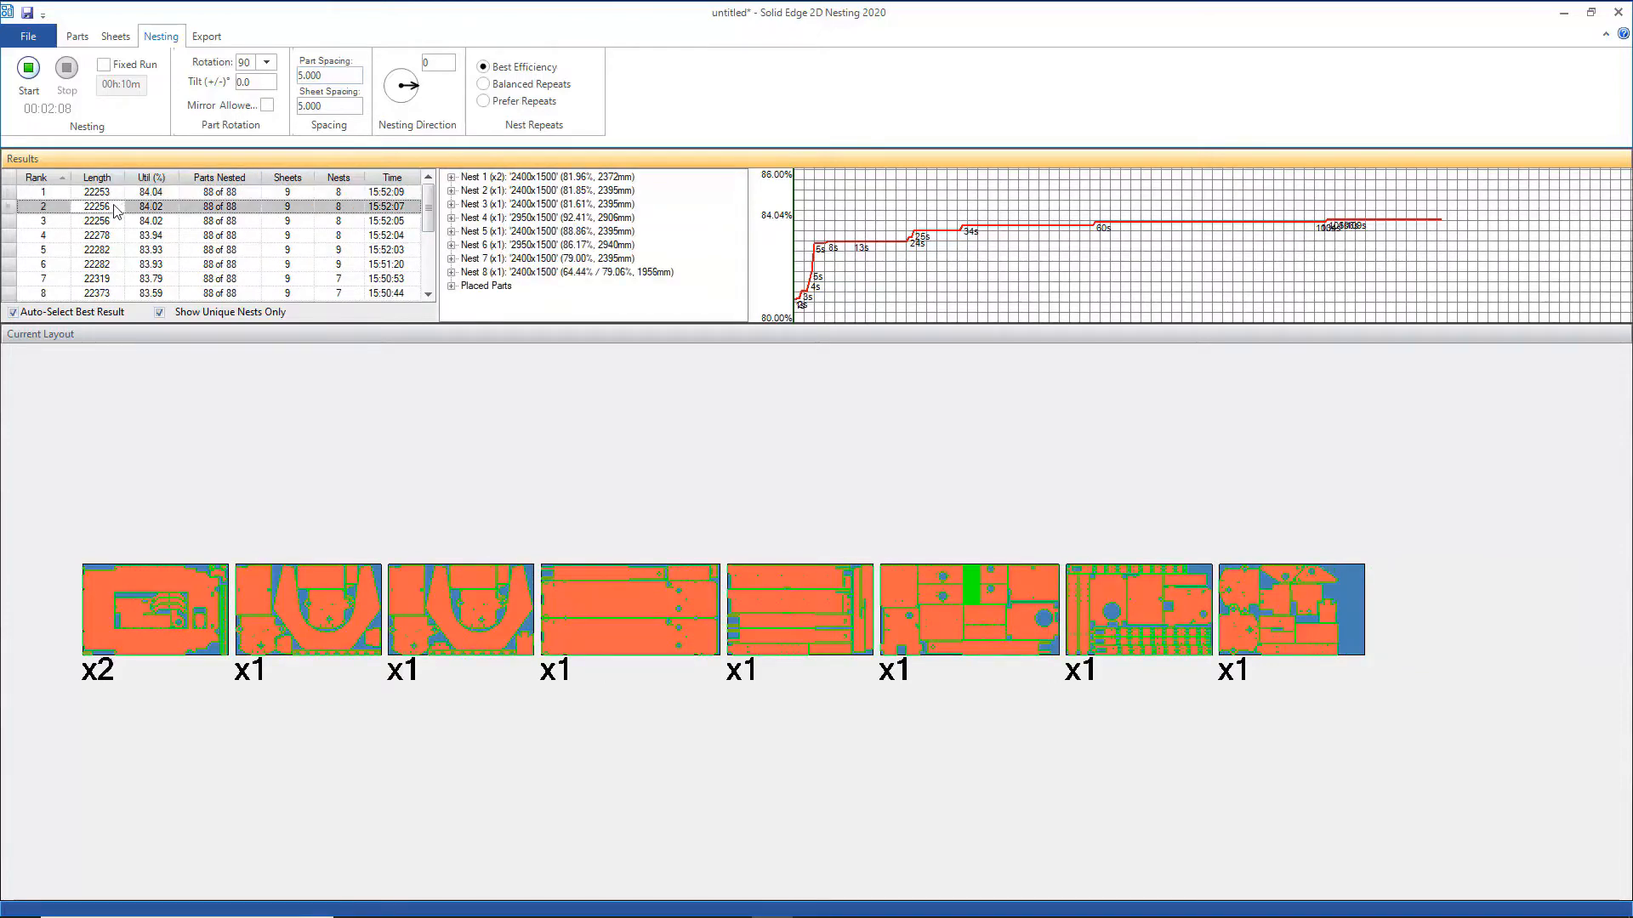
pyautogui.click(207, 37)
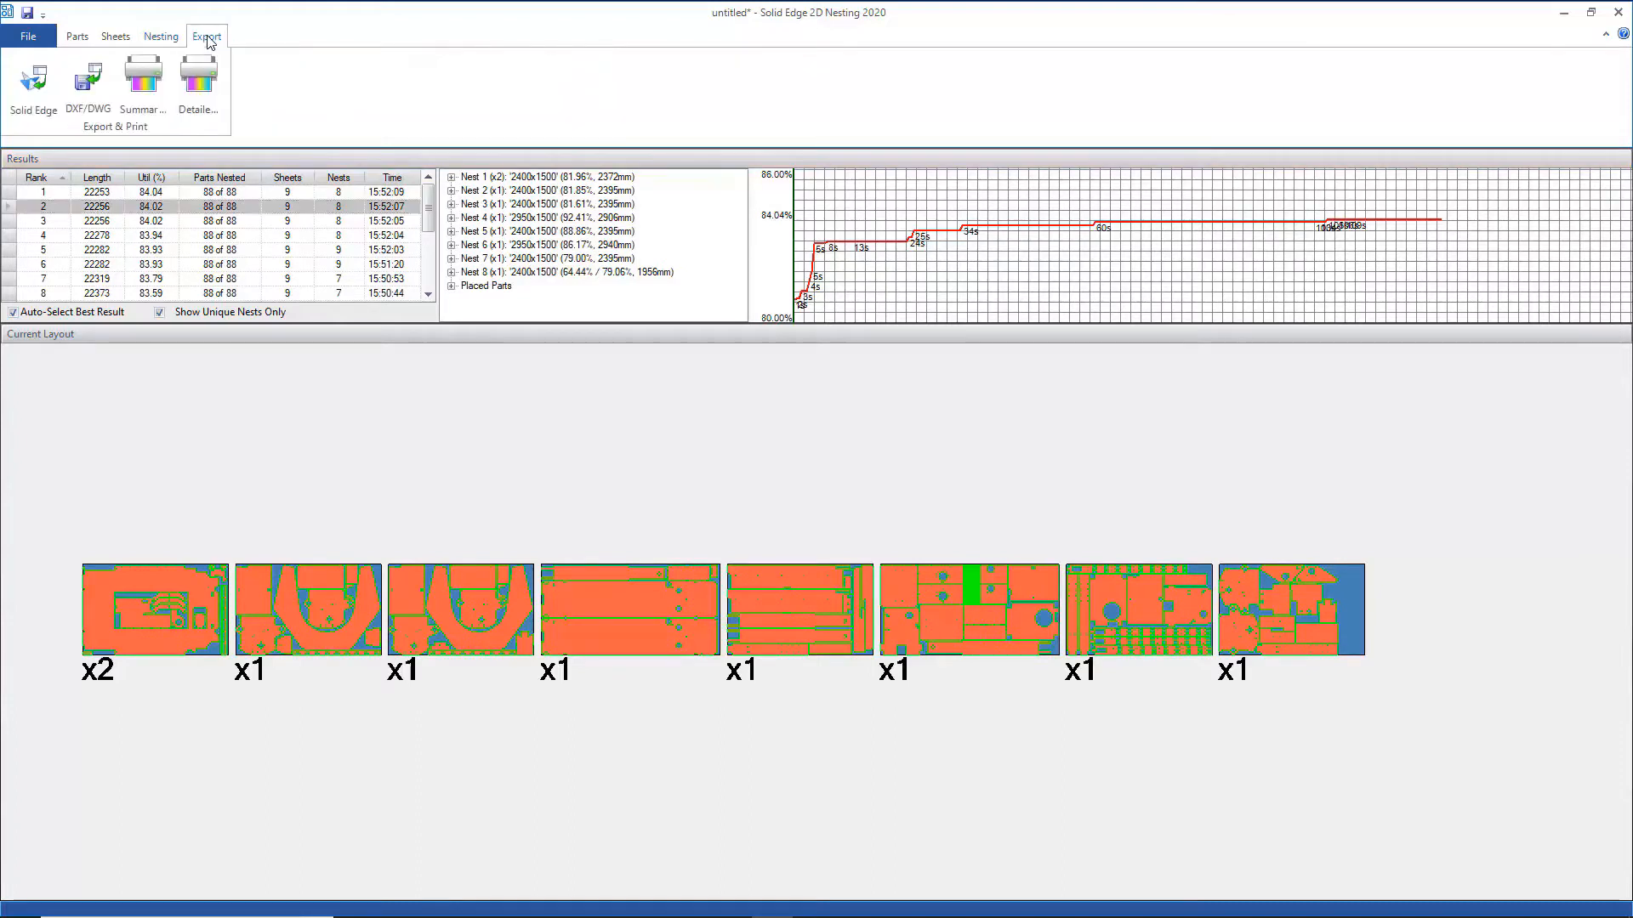
pyautogui.click(32, 85)
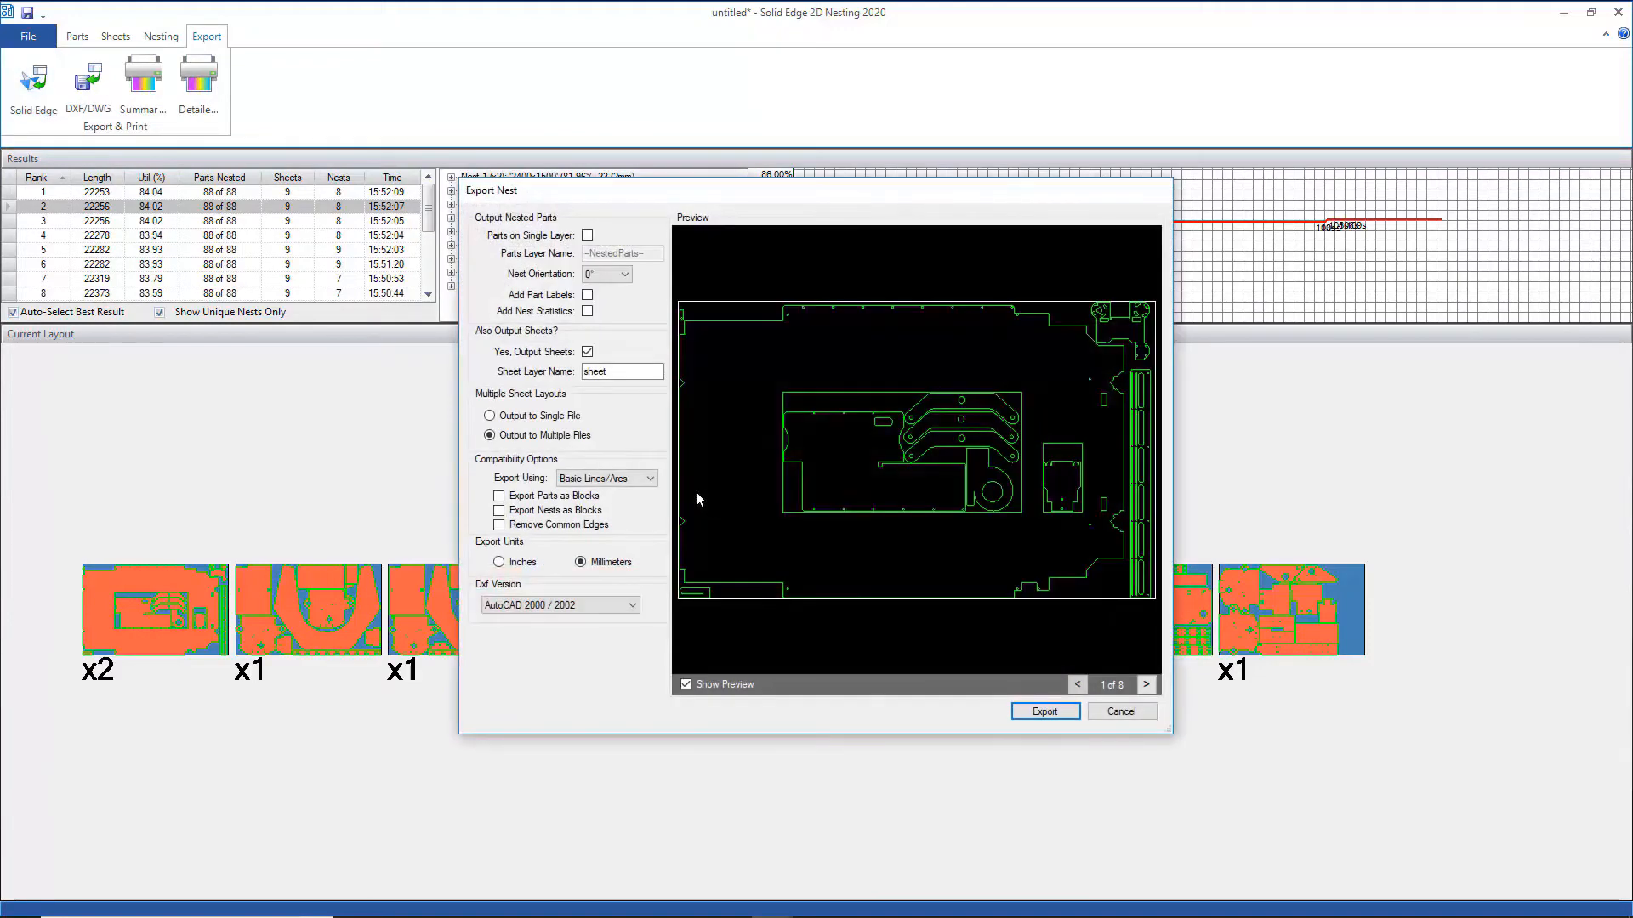
pyautogui.click(1045, 712)
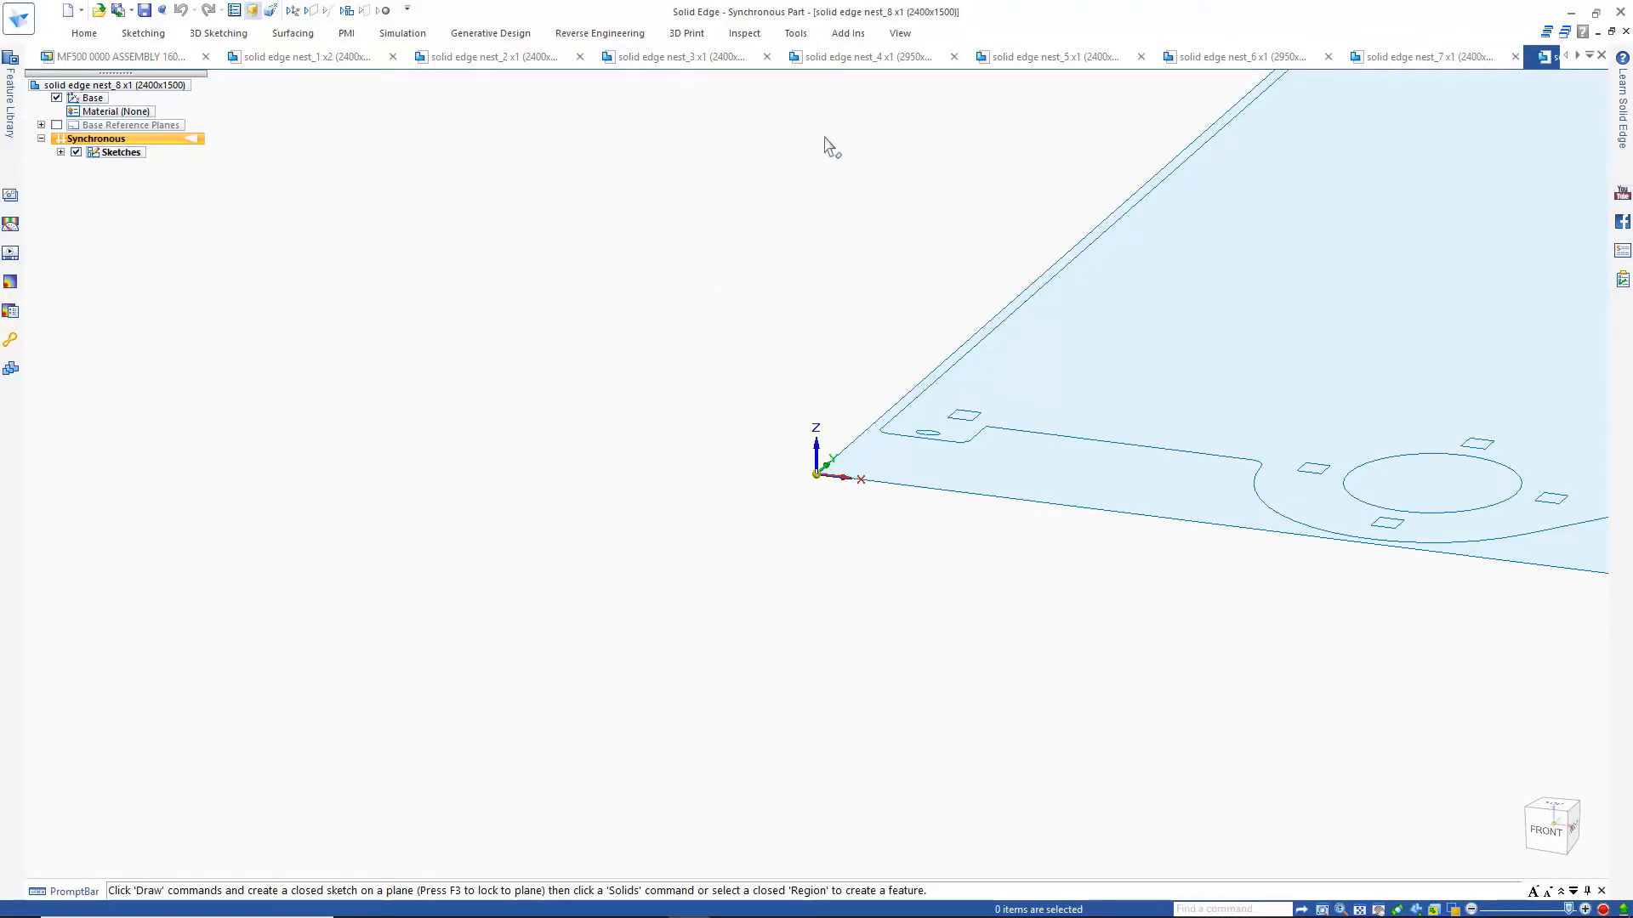
# In the nest 4 sheet document, extrude the two long part regions and the three adjoining part regions by 2 mm.
pyautogui.click(724, 59)
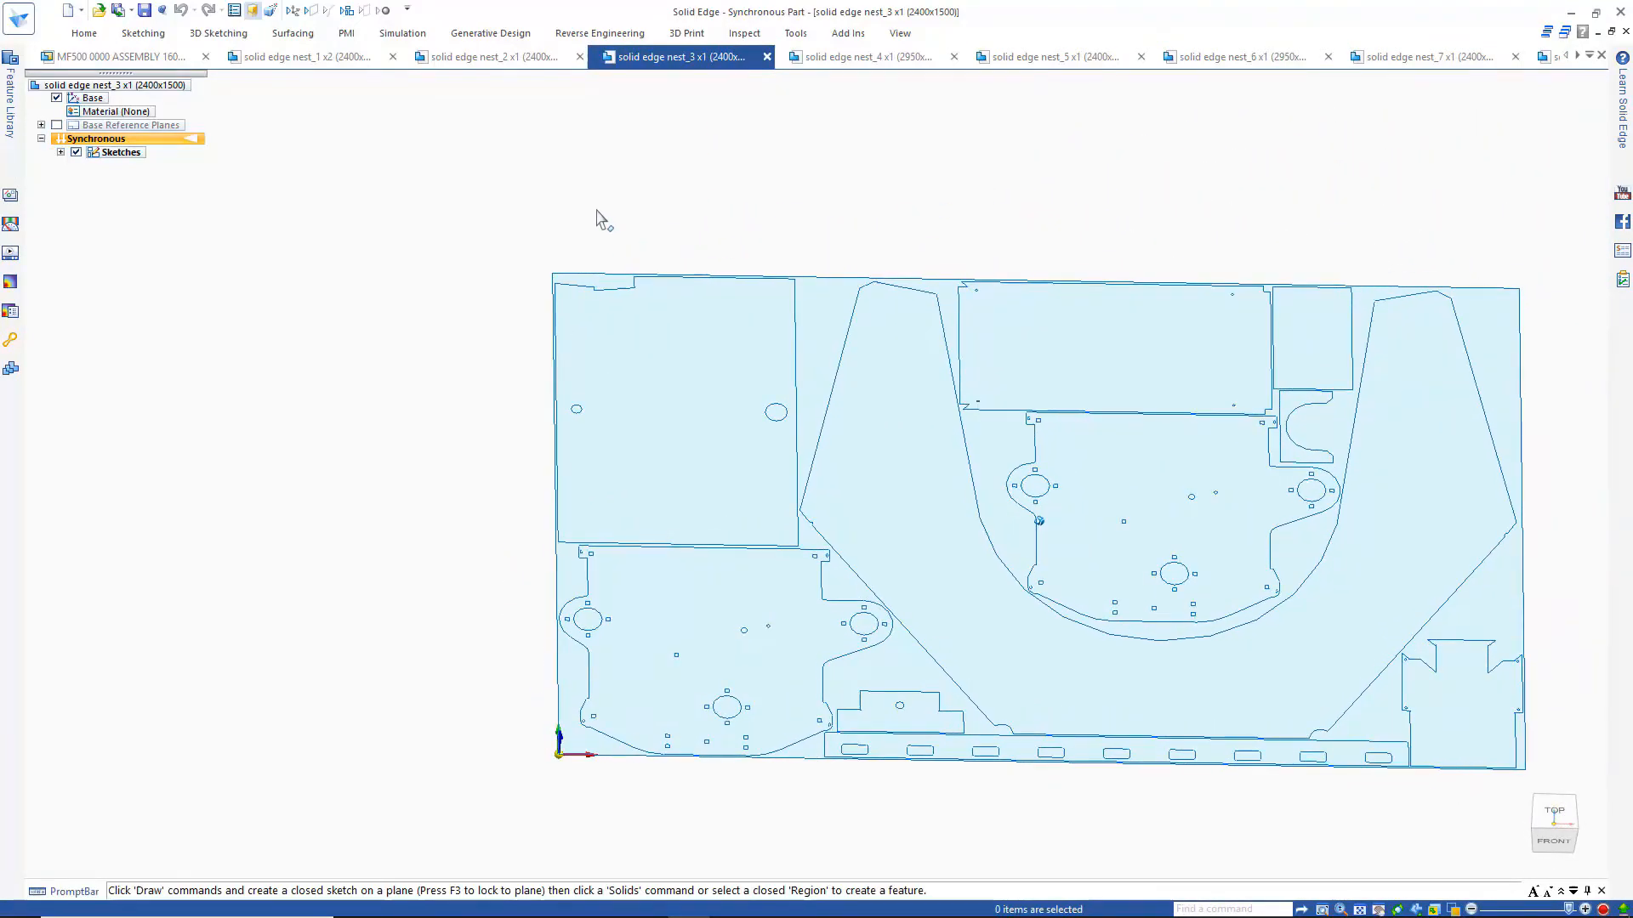
pyautogui.click(833, 58)
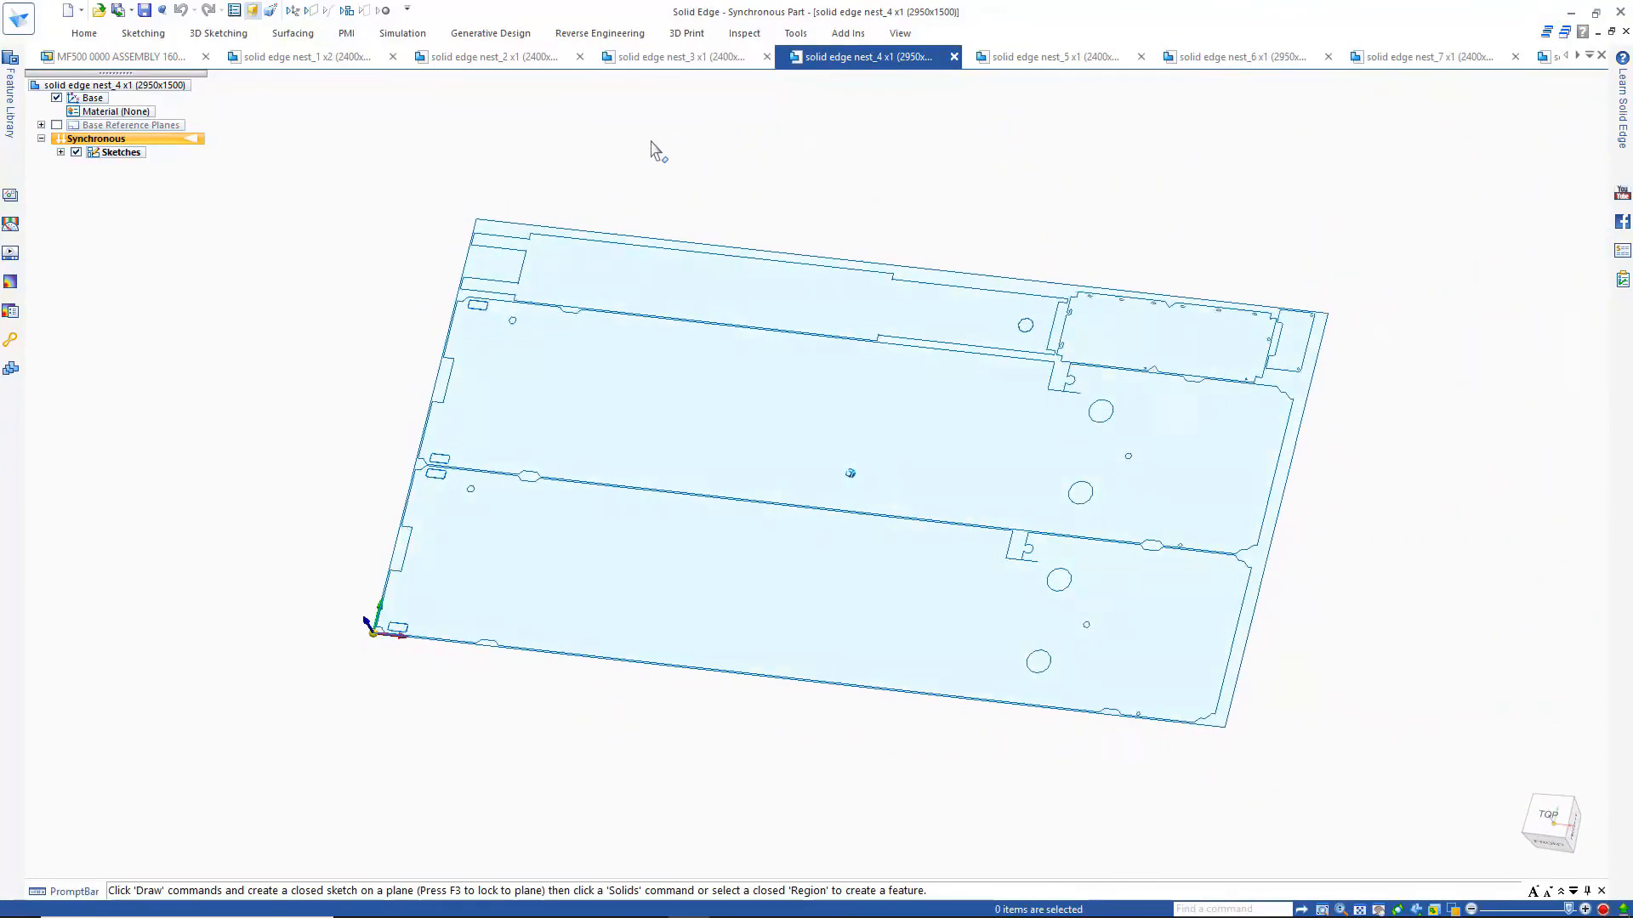
pyautogui.click(571, 488)
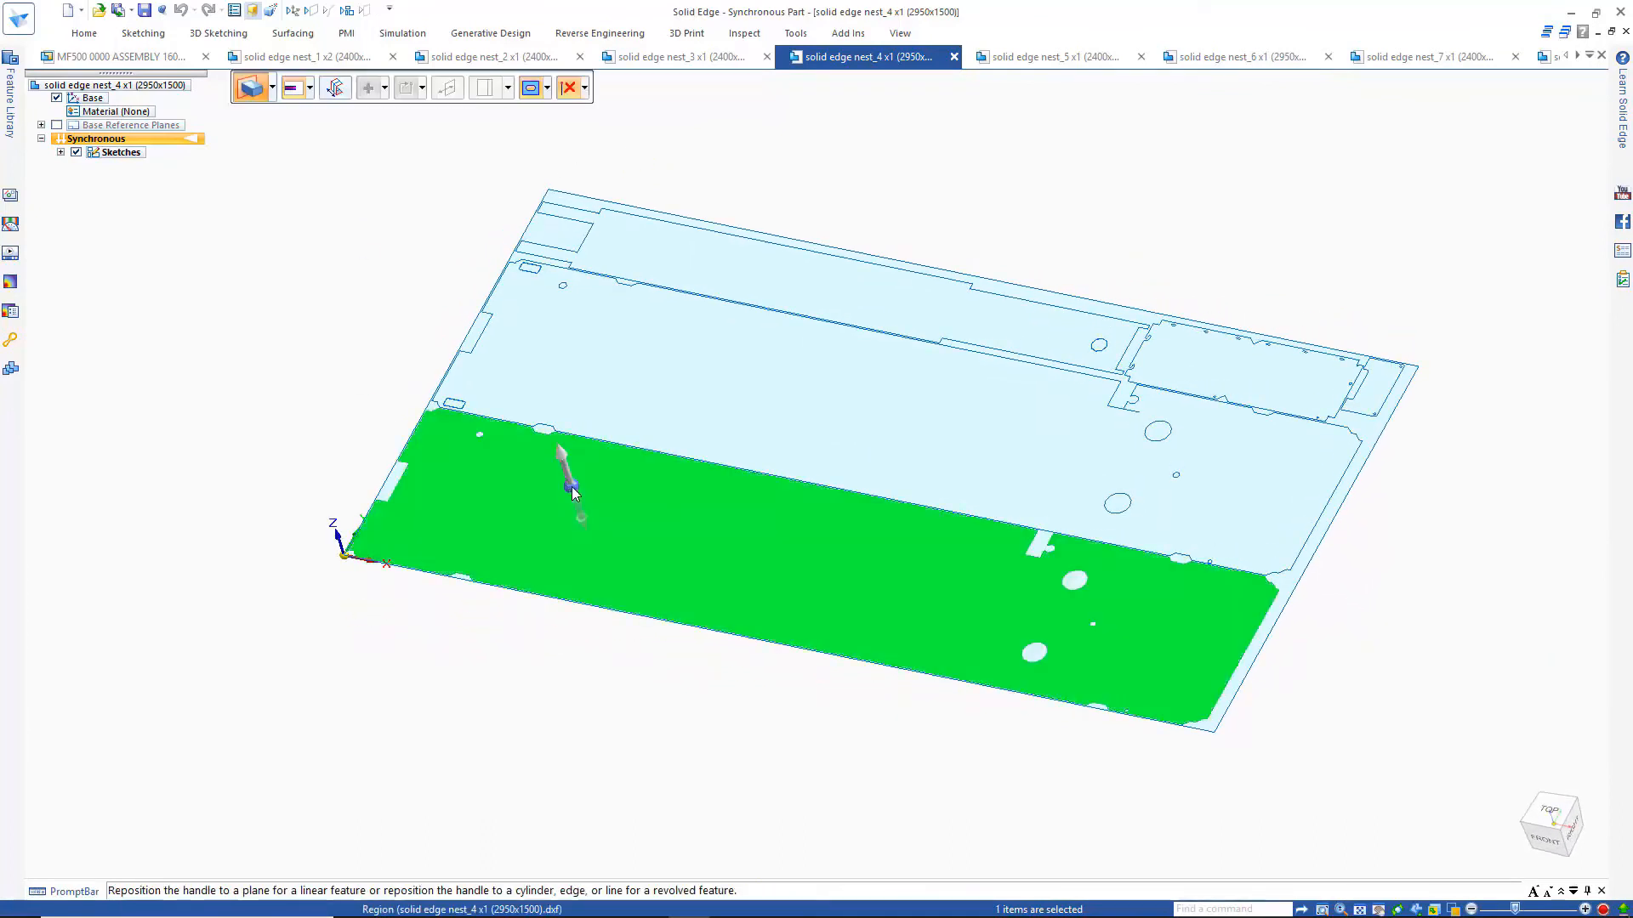
pyautogui.click(706, 398)
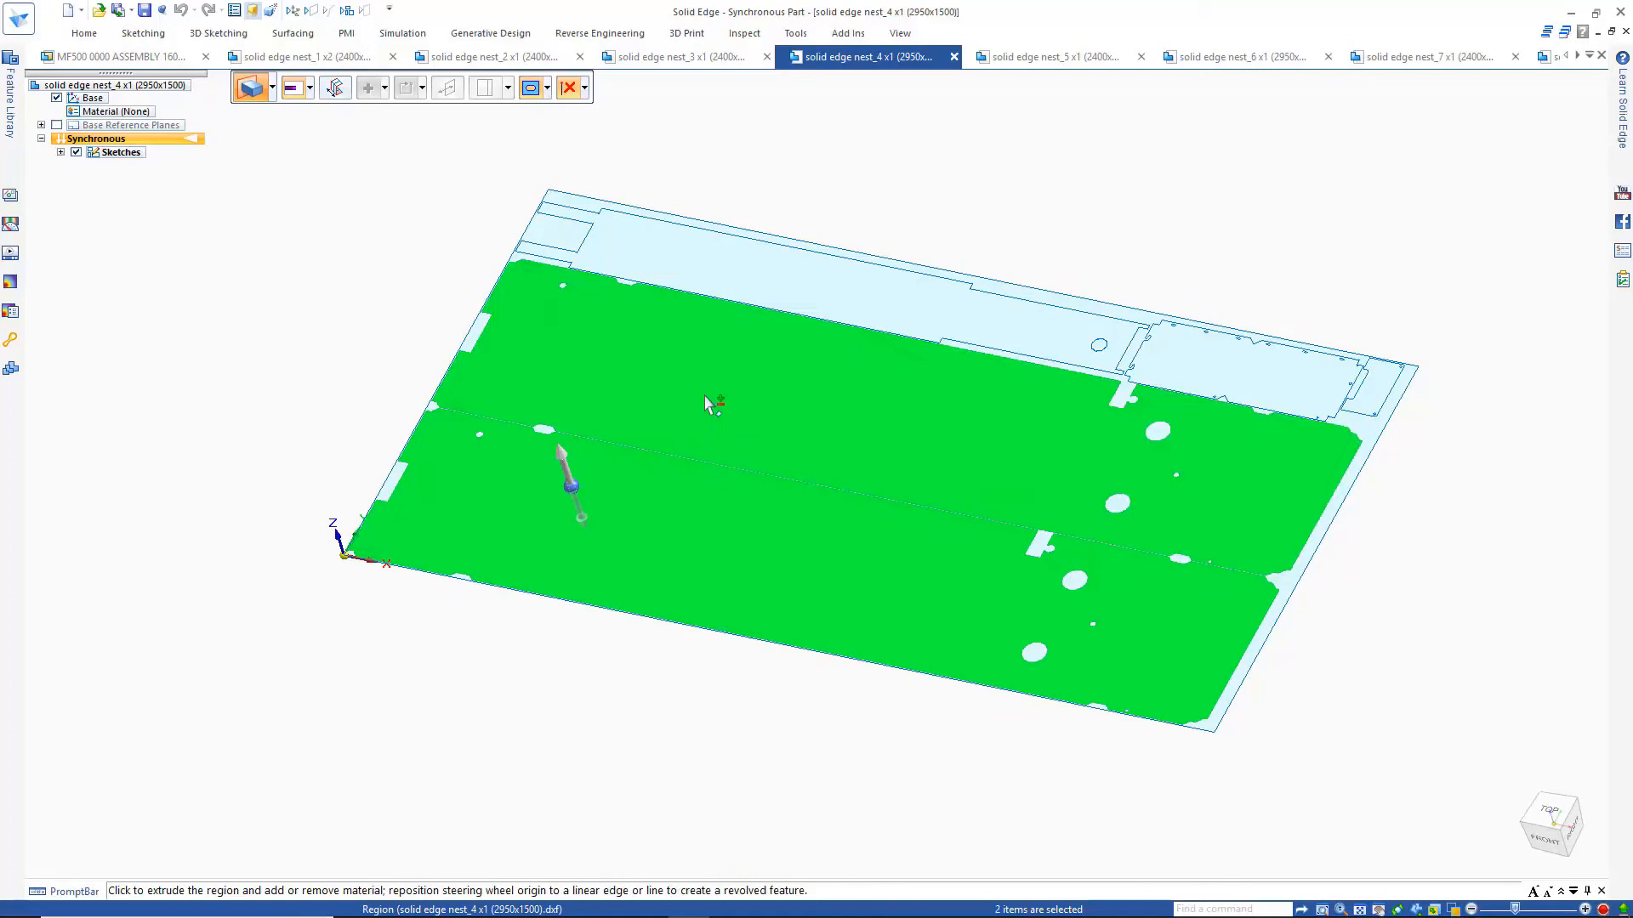
pyautogui.click(759, 286)
pyautogui.click(1178, 370)
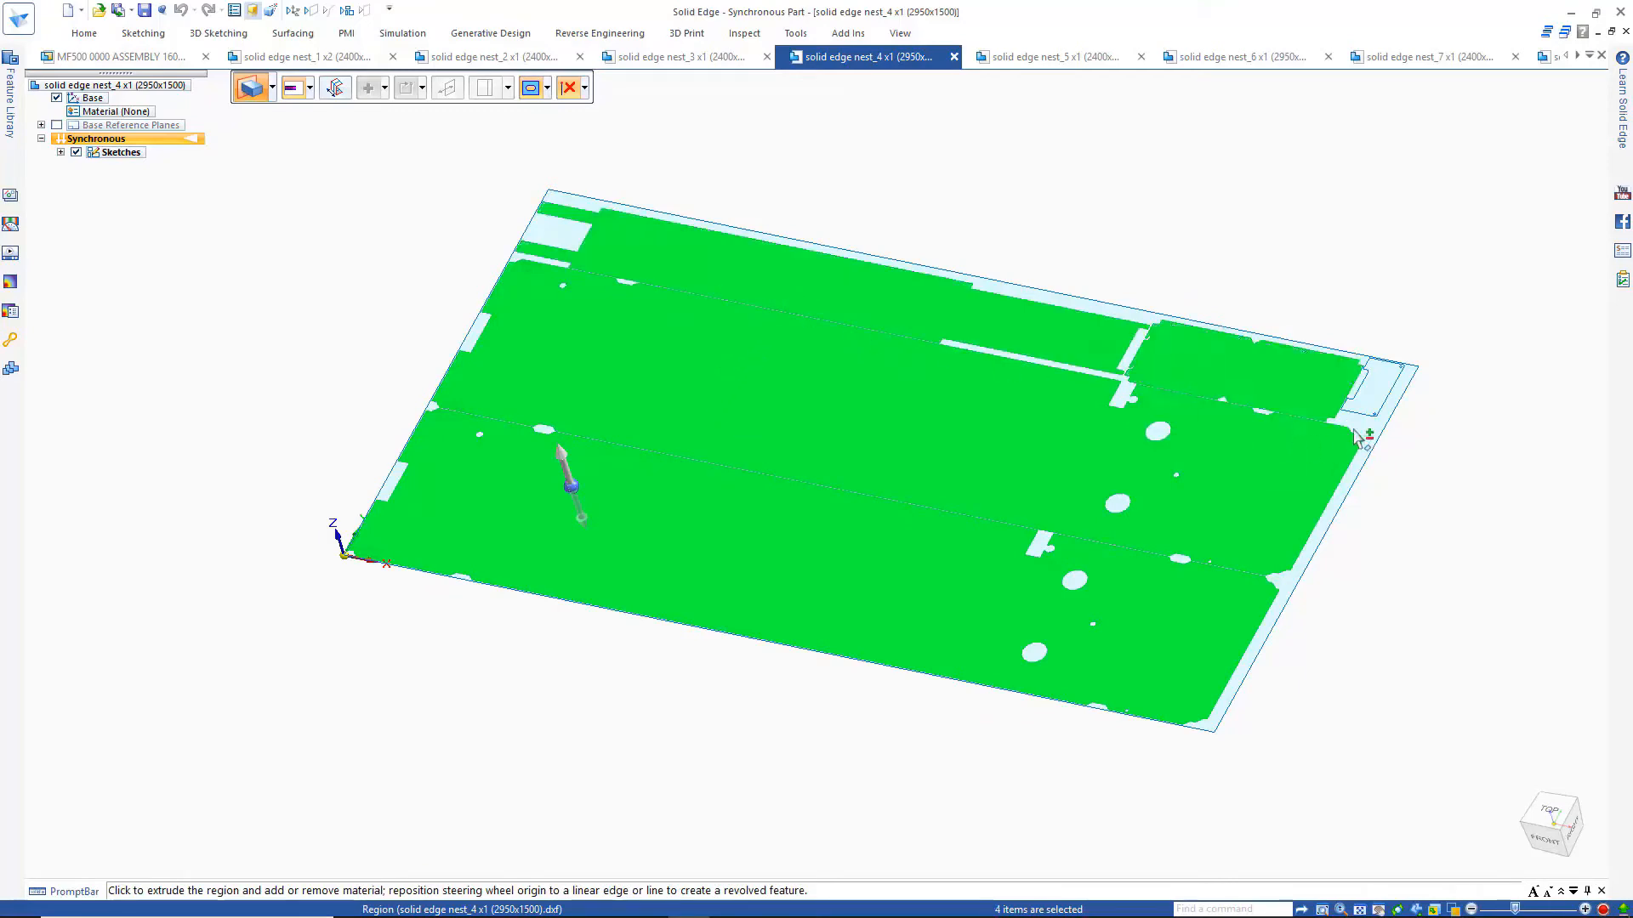
pyautogui.click(1374, 405)
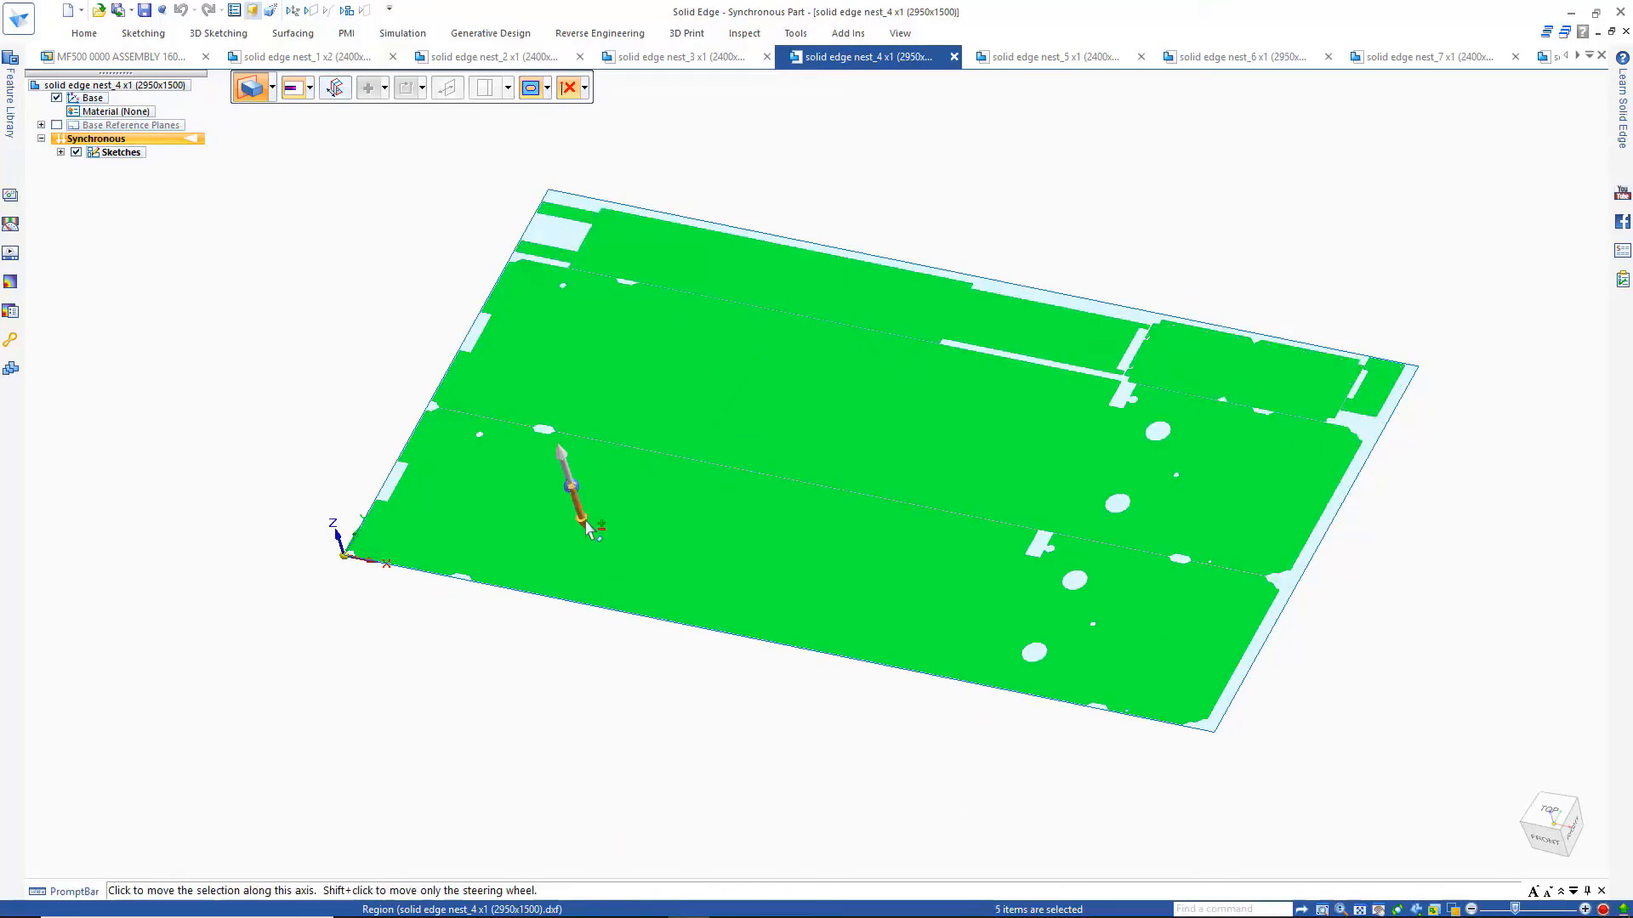
pyautogui.click(566, 472)
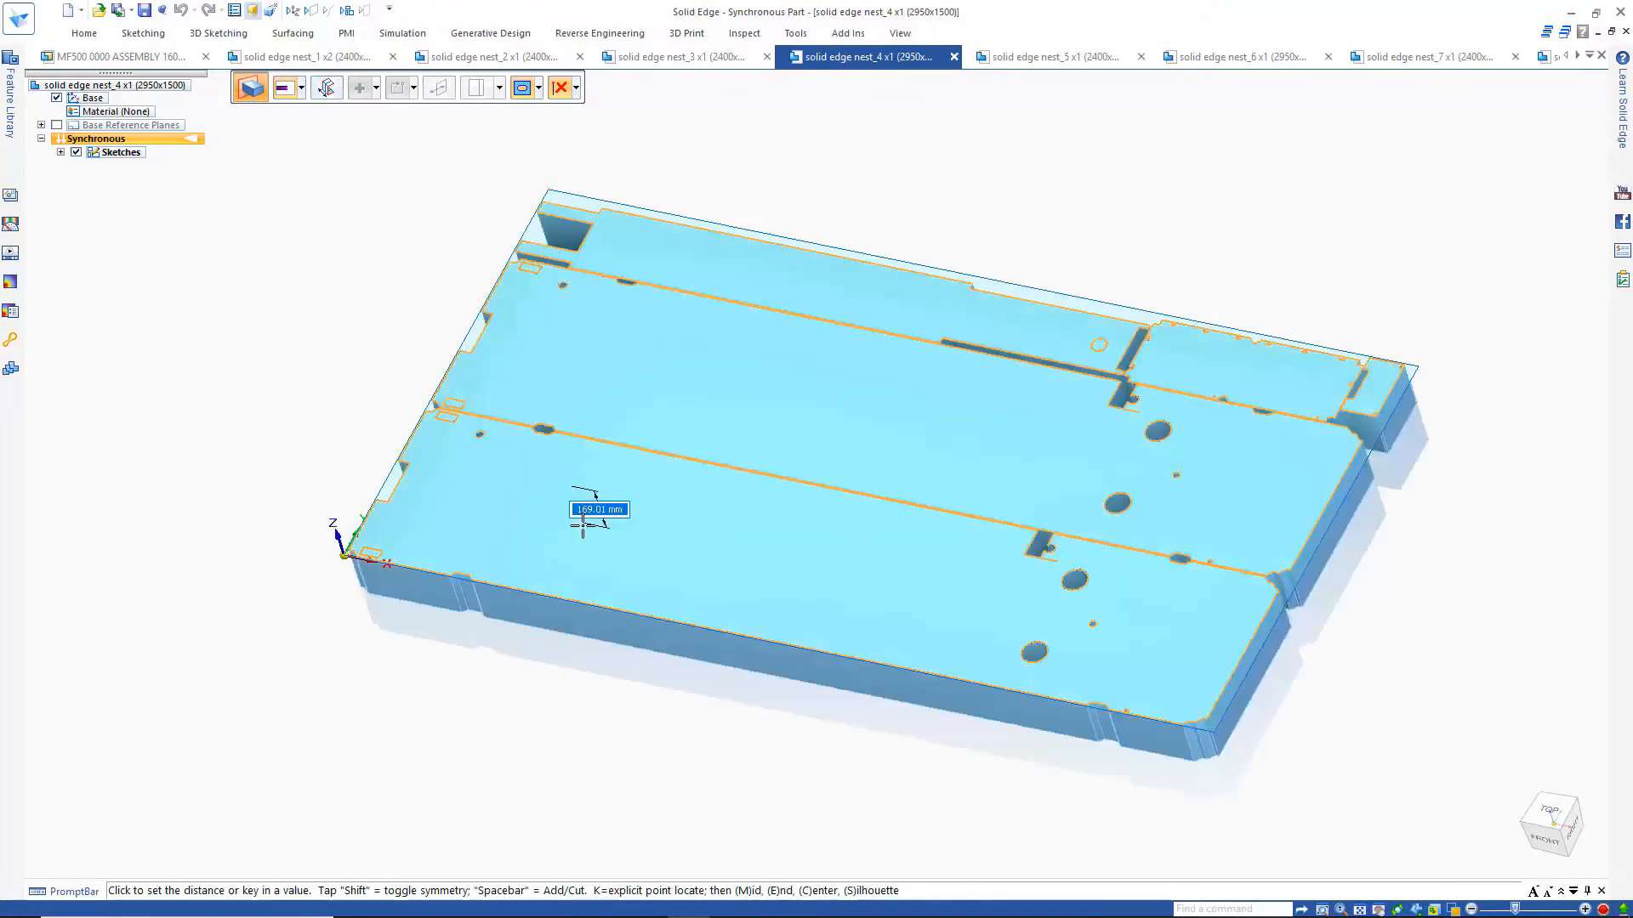
pyautogui.write('2')
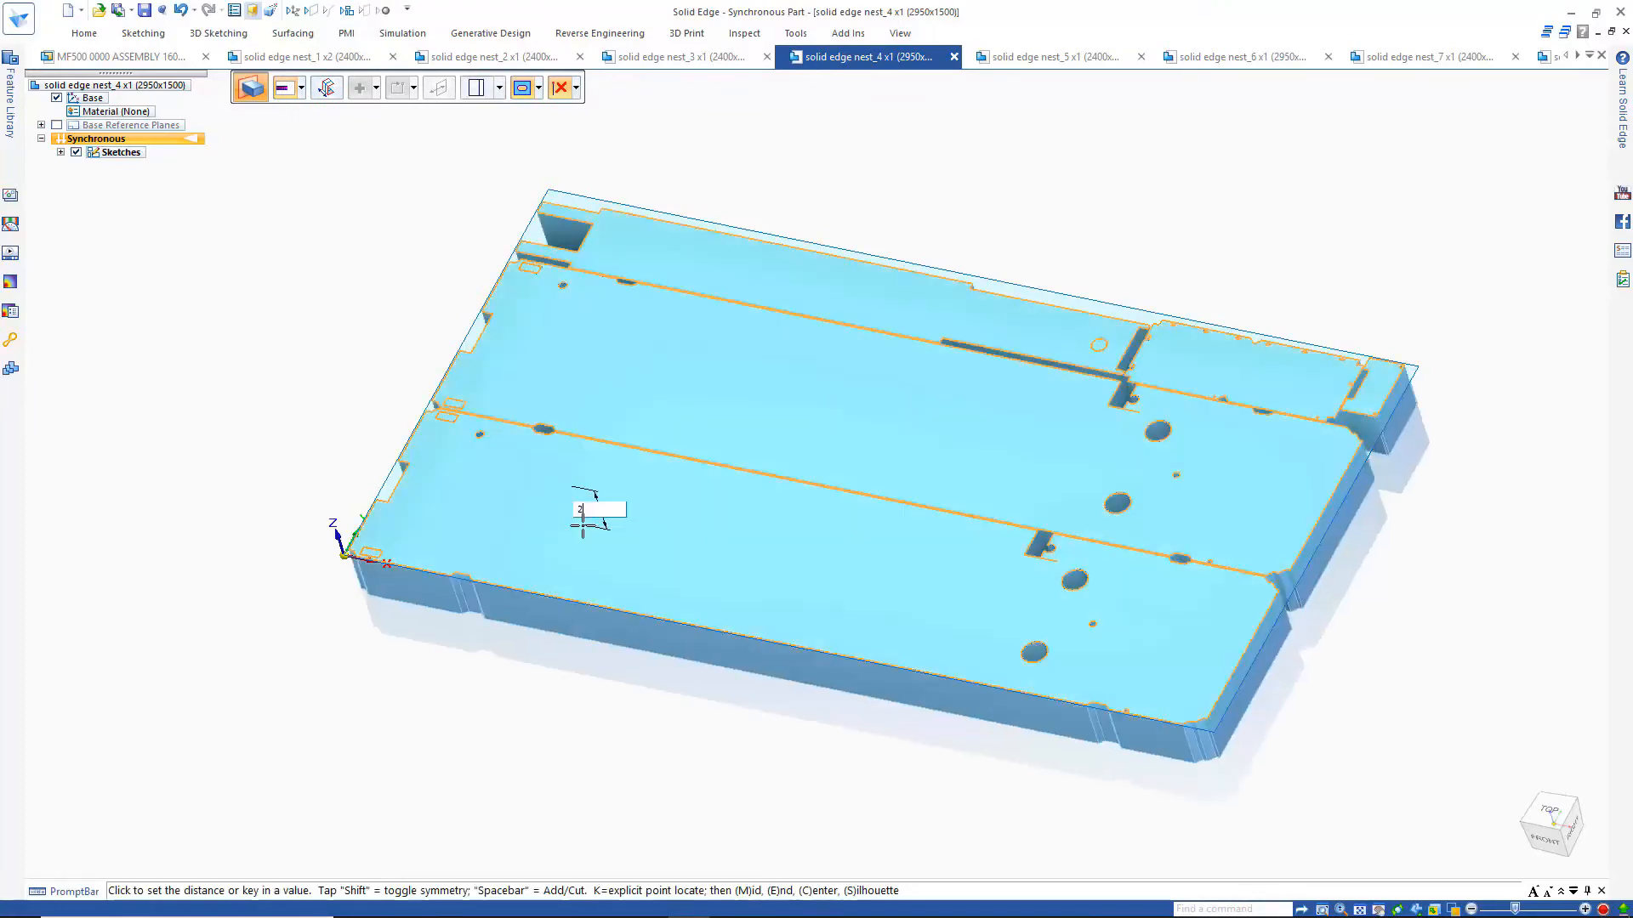
pyautogui.press('Return')
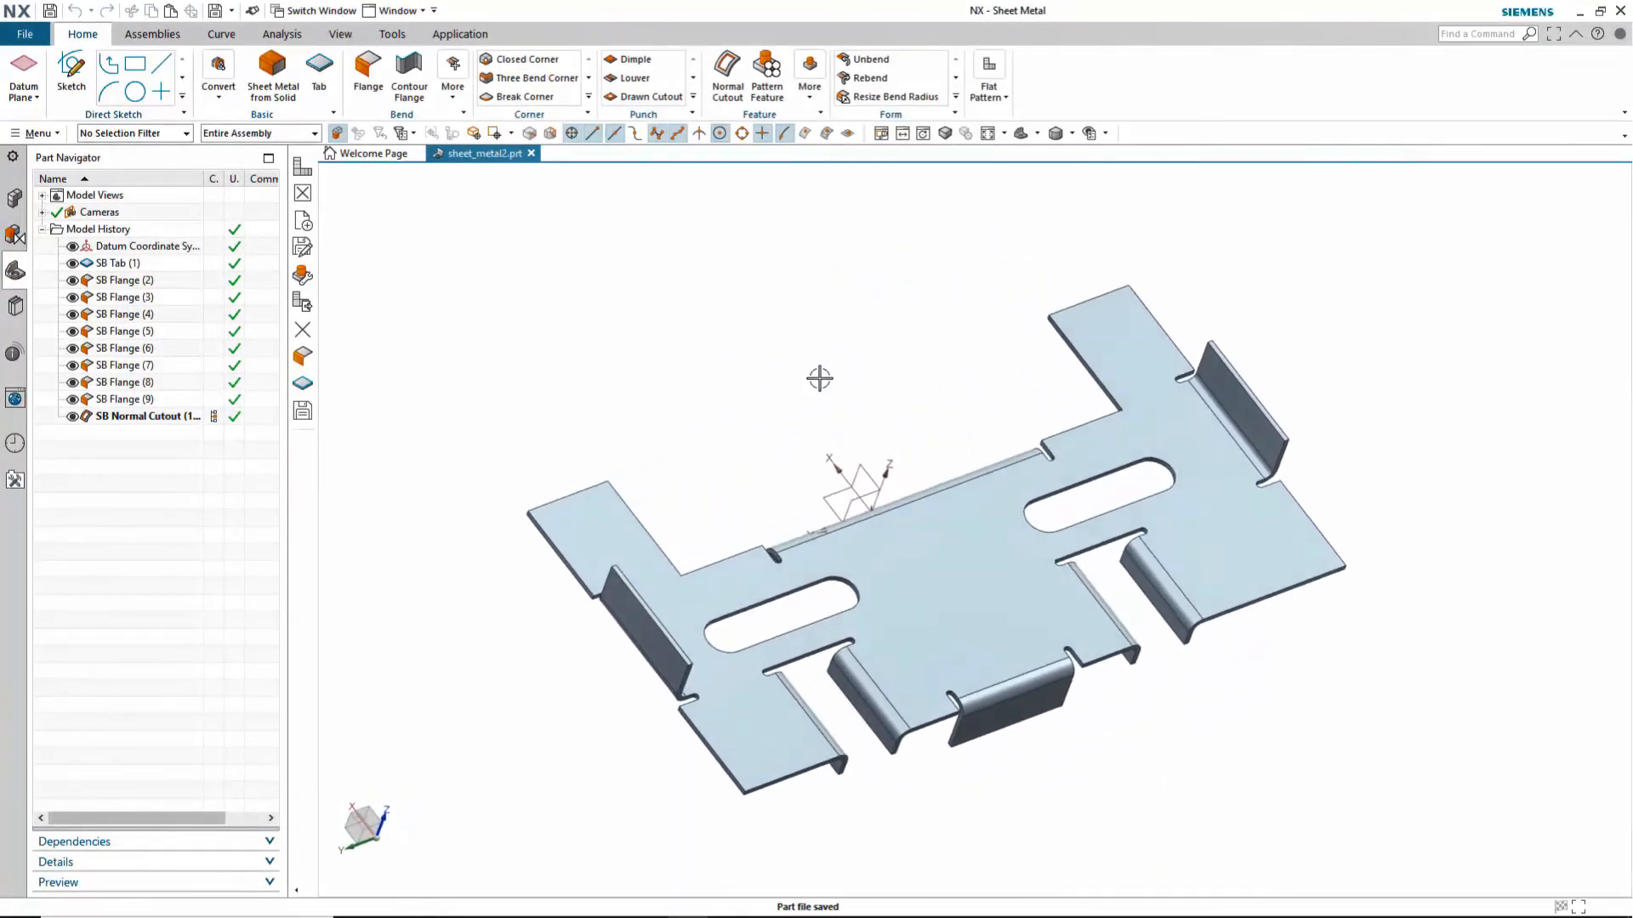
# In NX, create a flat pattern of the sheet_metal2 part with its large central face as the upward face and default orientation.
pyautogui.click(995, 101)
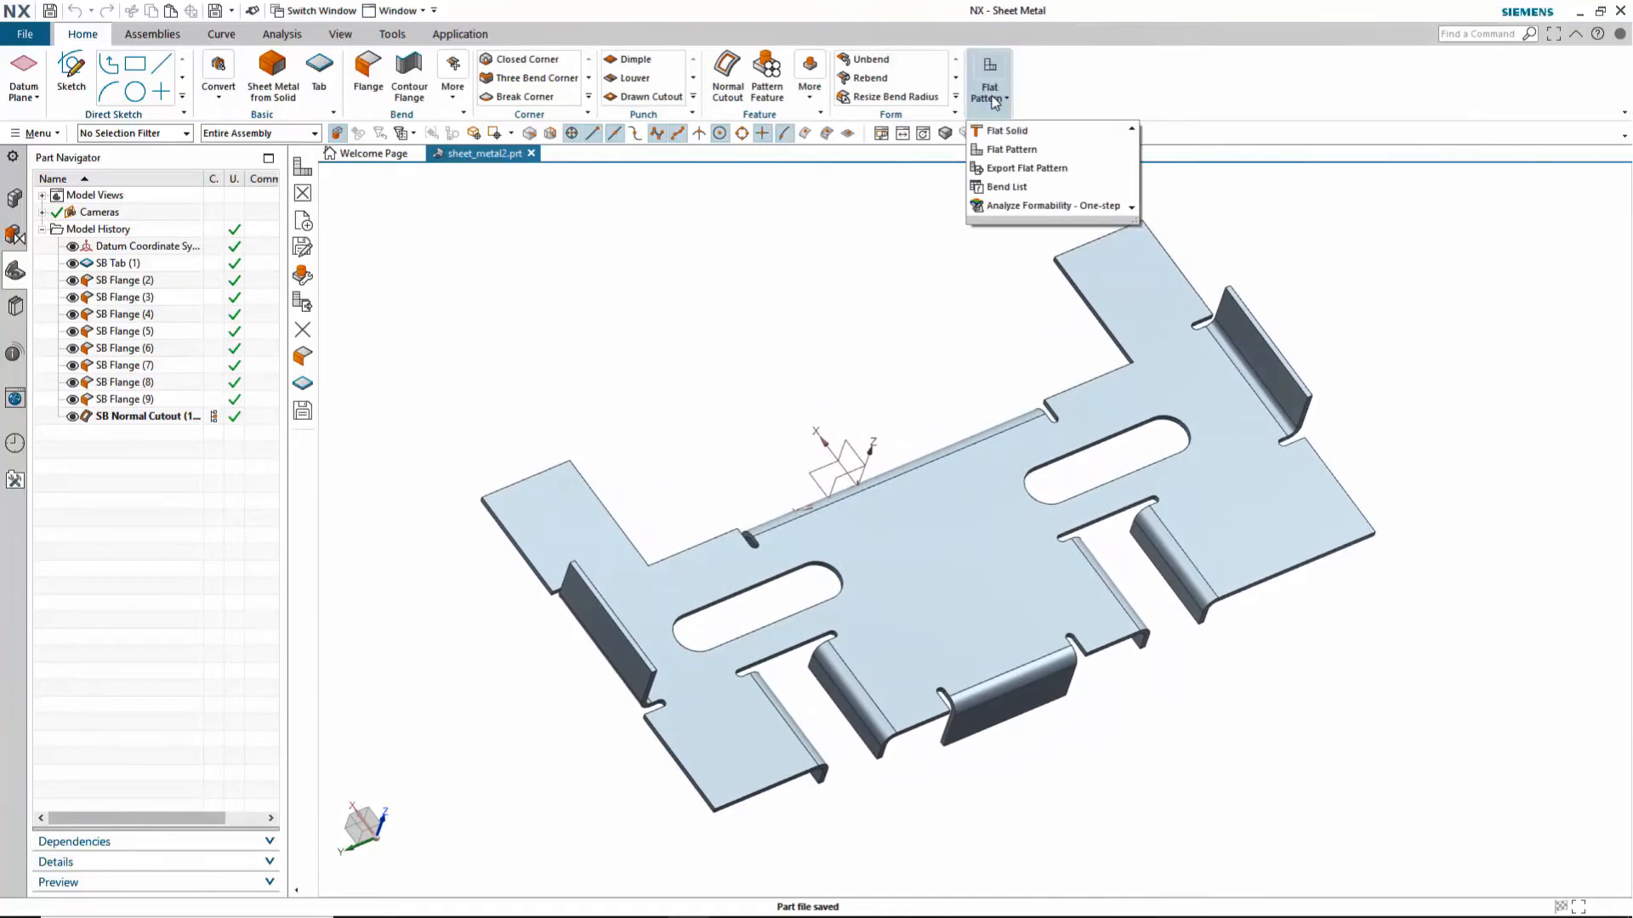
pyautogui.click(1011, 149)
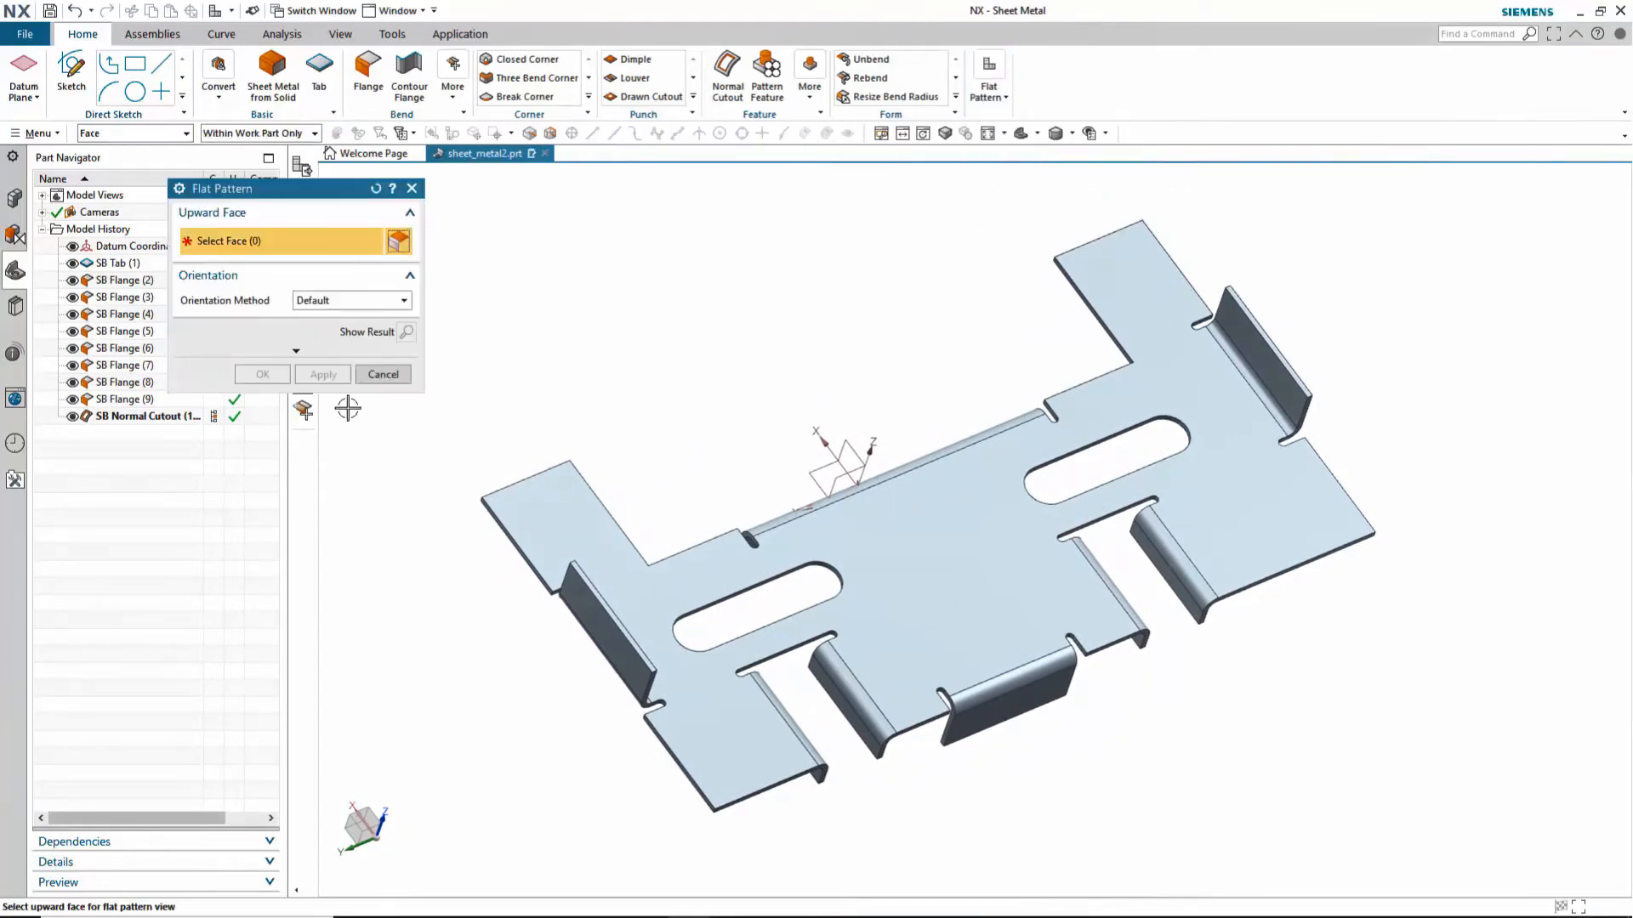
pyautogui.click(940, 553)
pyautogui.click(263, 374)
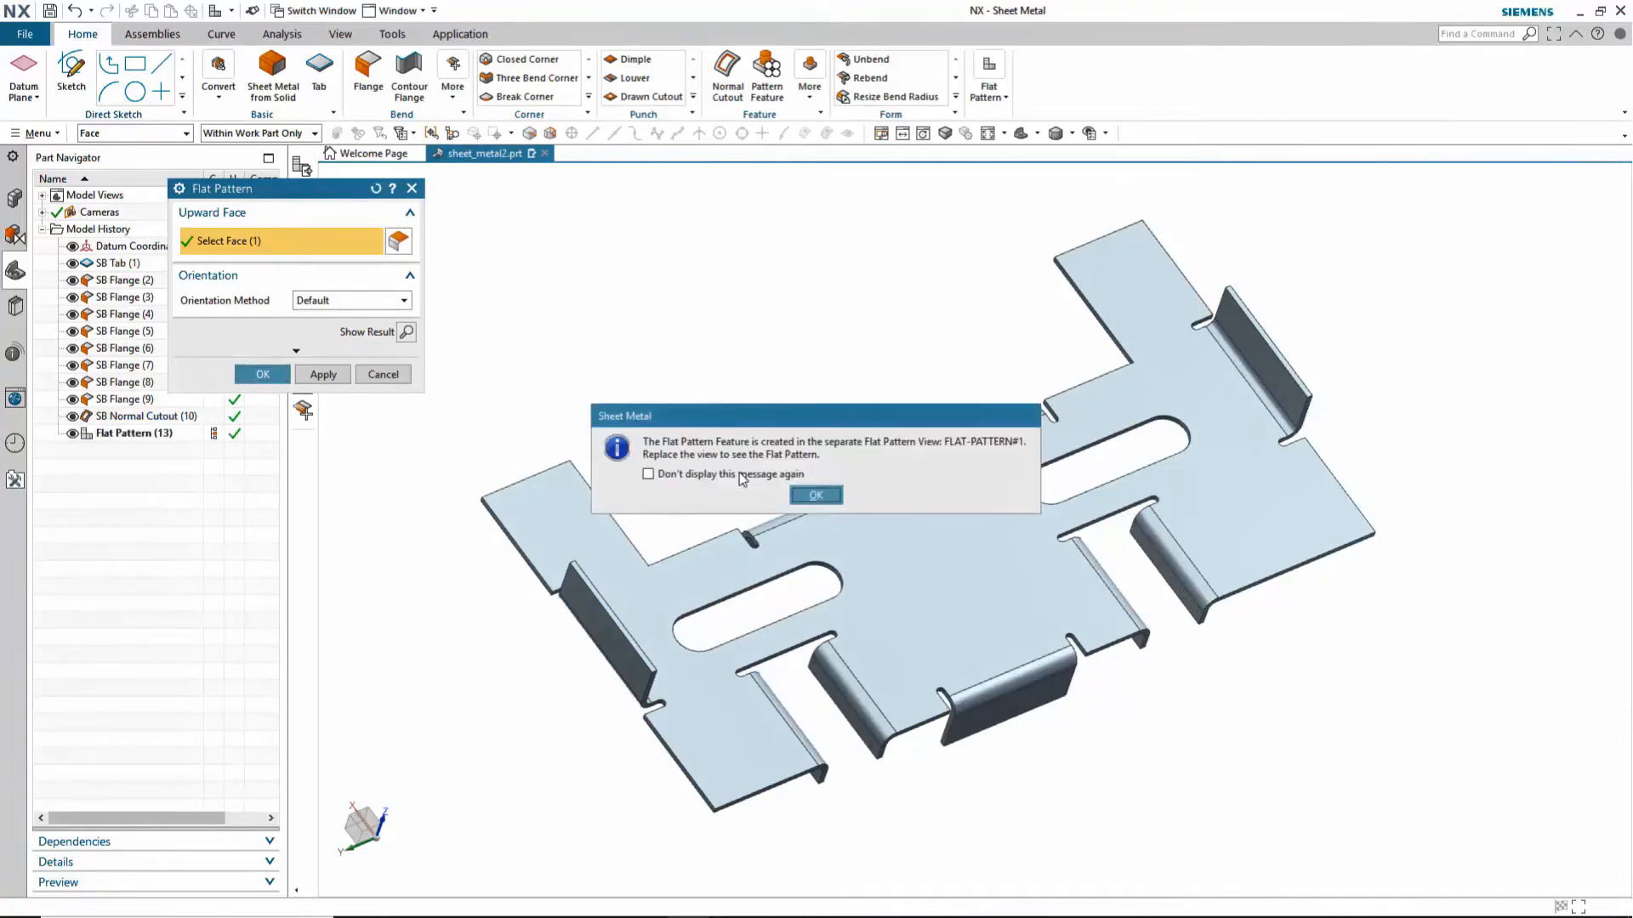
pyautogui.click(802, 497)
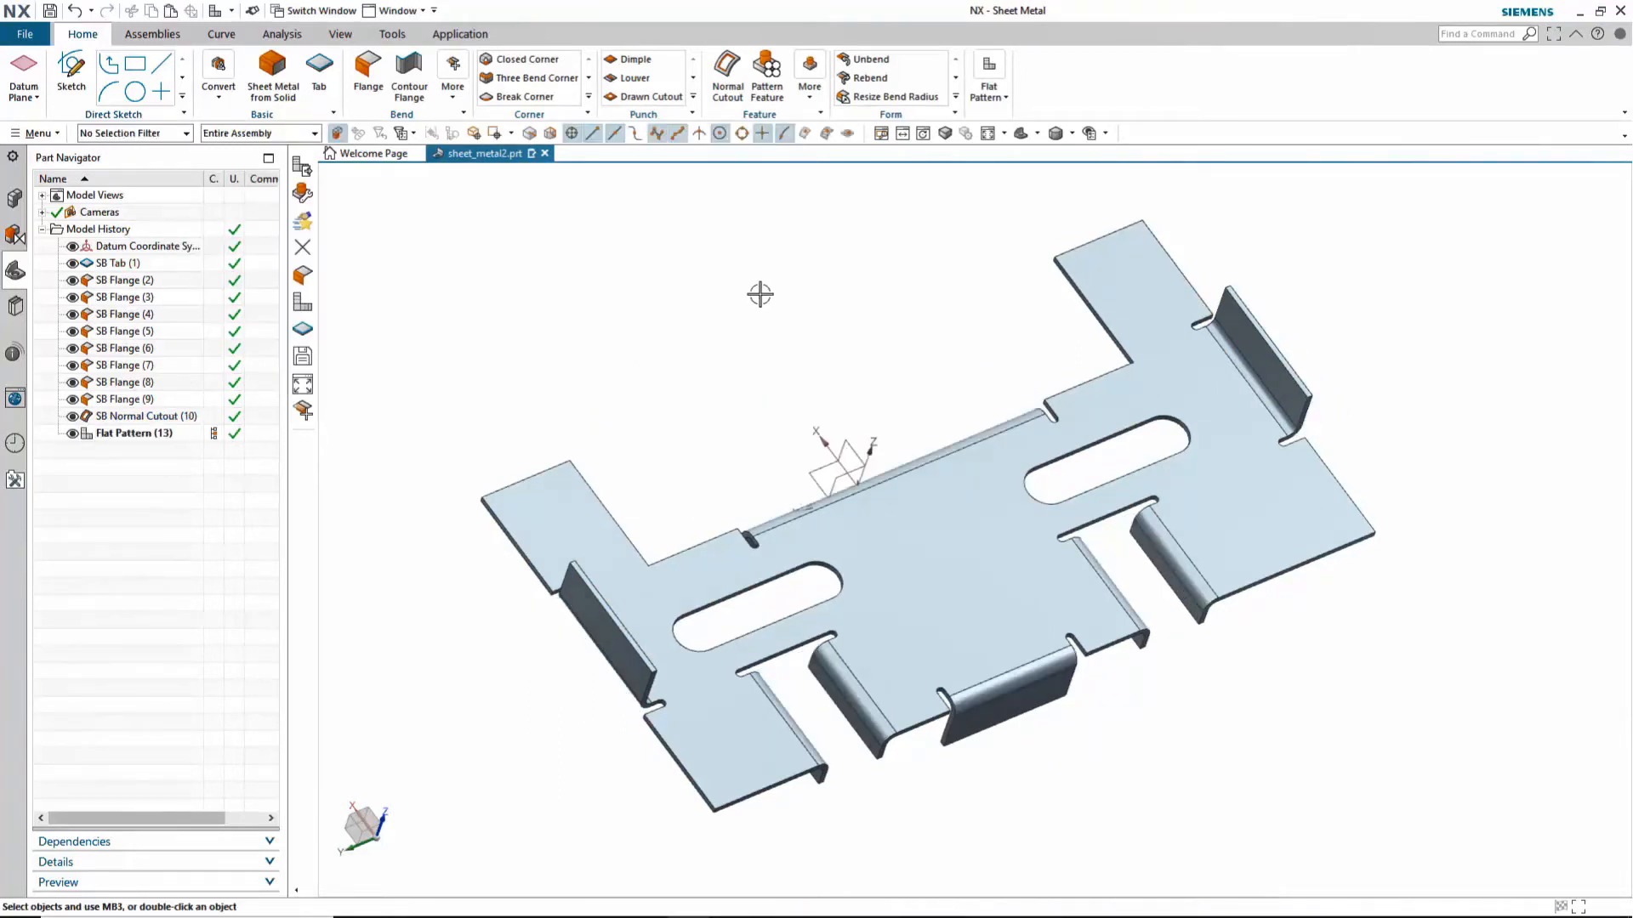
# Export the sheet_metal2 flat pattern as a DXF file with the default geometry types.
pyautogui.click(988, 85)
pyautogui.click(1021, 168)
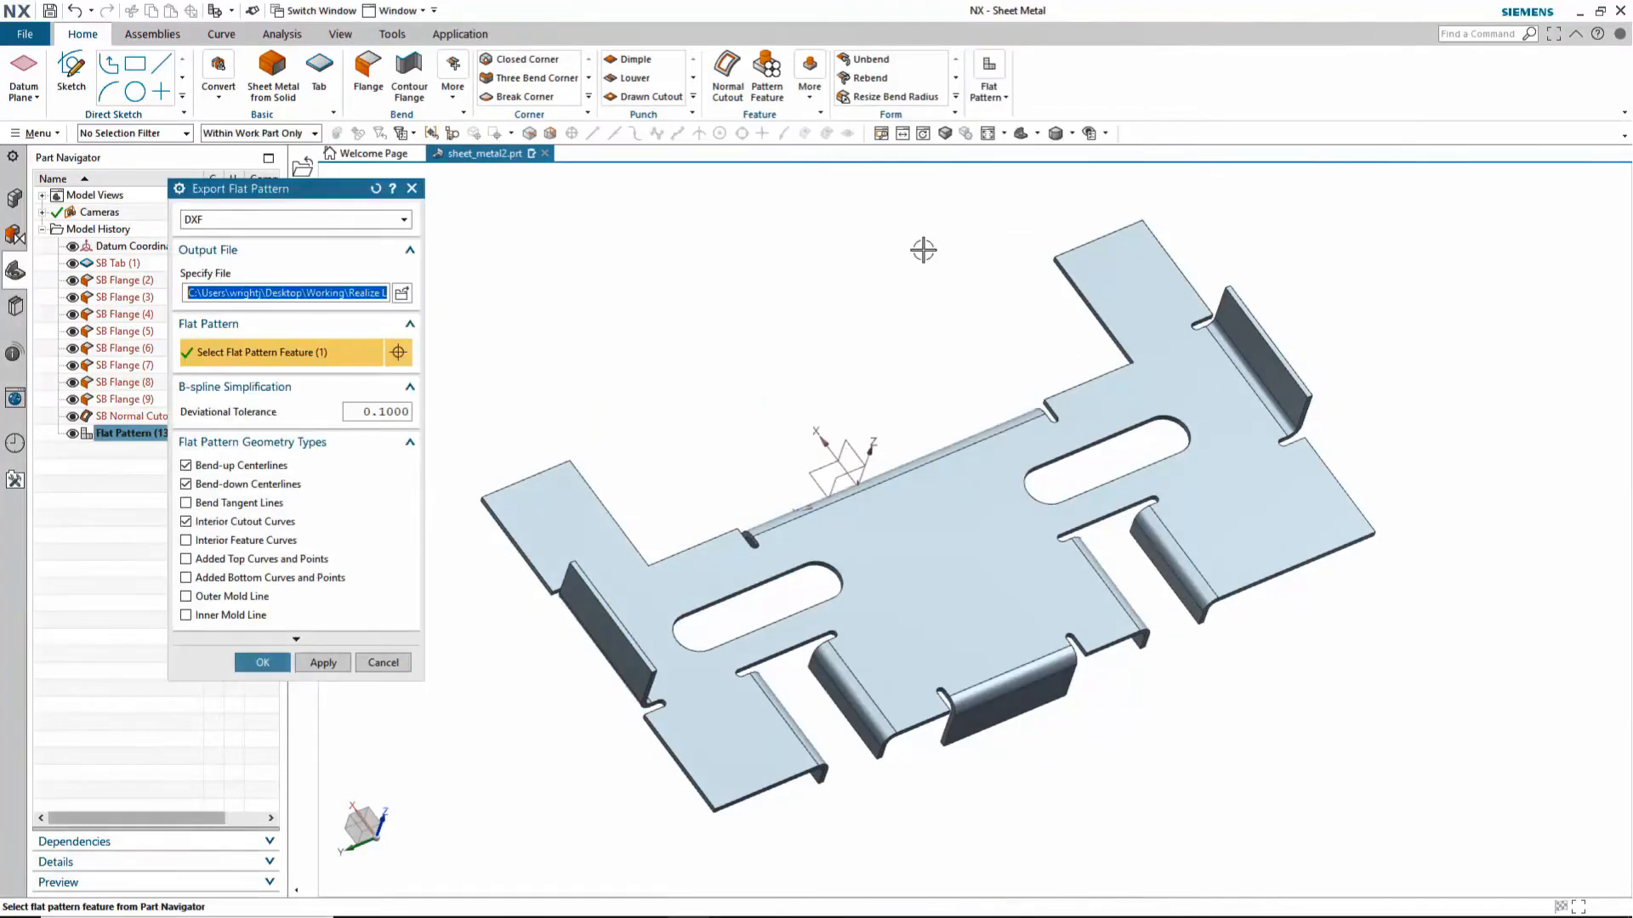
pyautogui.click(265, 662)
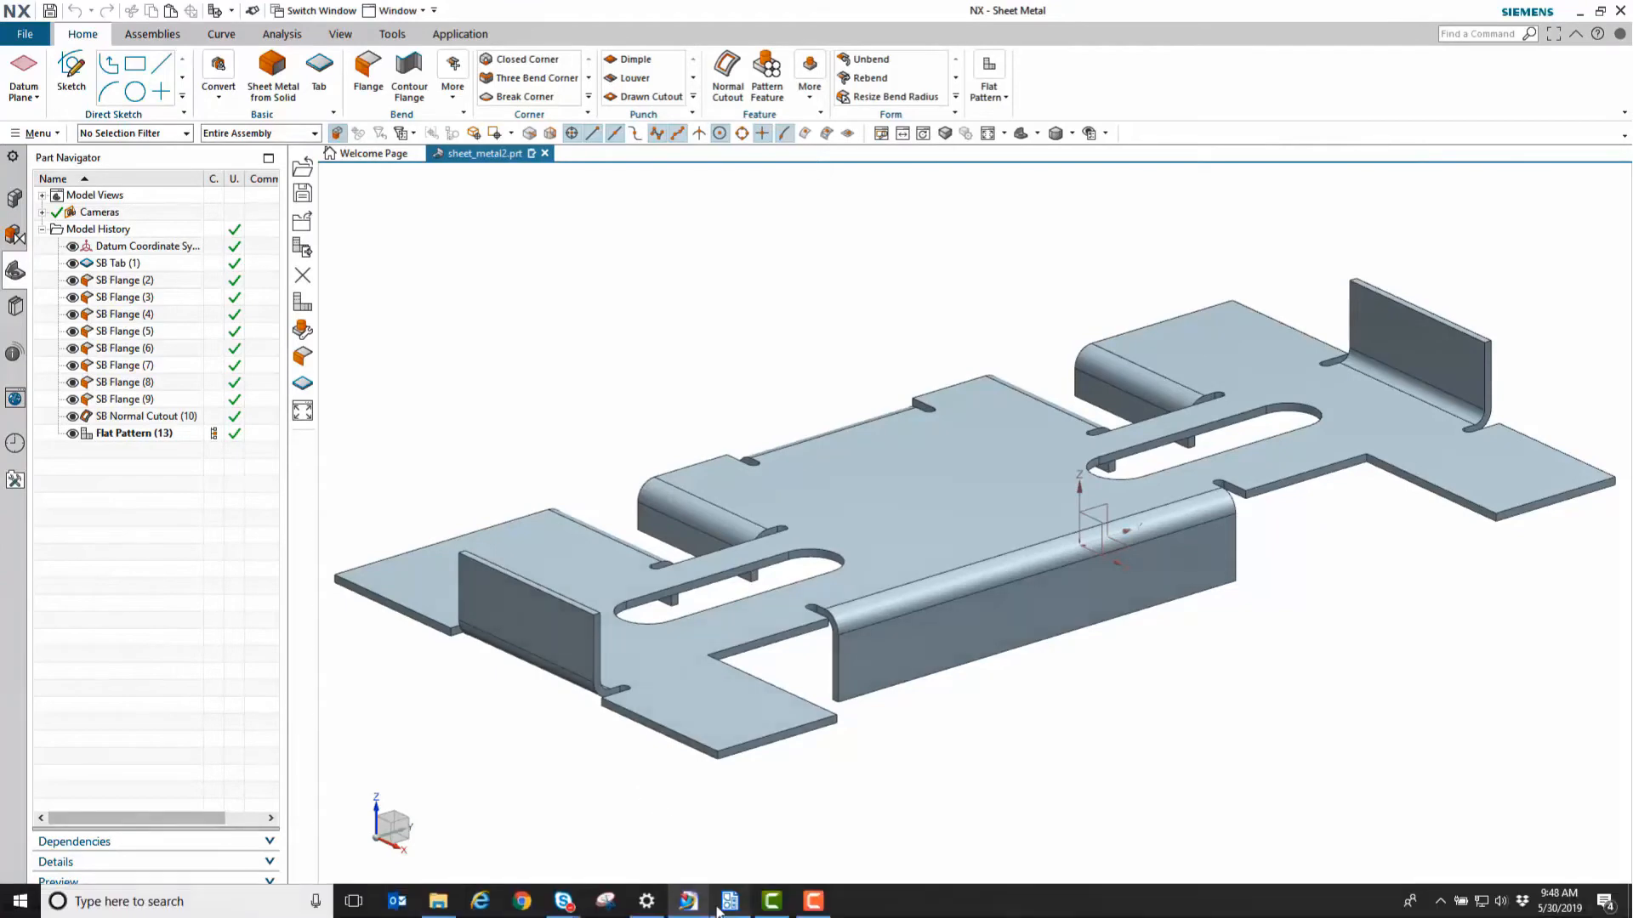
# Switch to Solid Edge 2D Nesting, start a new job and load the sheet_metal1, sheet_metal2 and sheet_metal3 flat pattern DXF files.
pyautogui.click(725, 906)
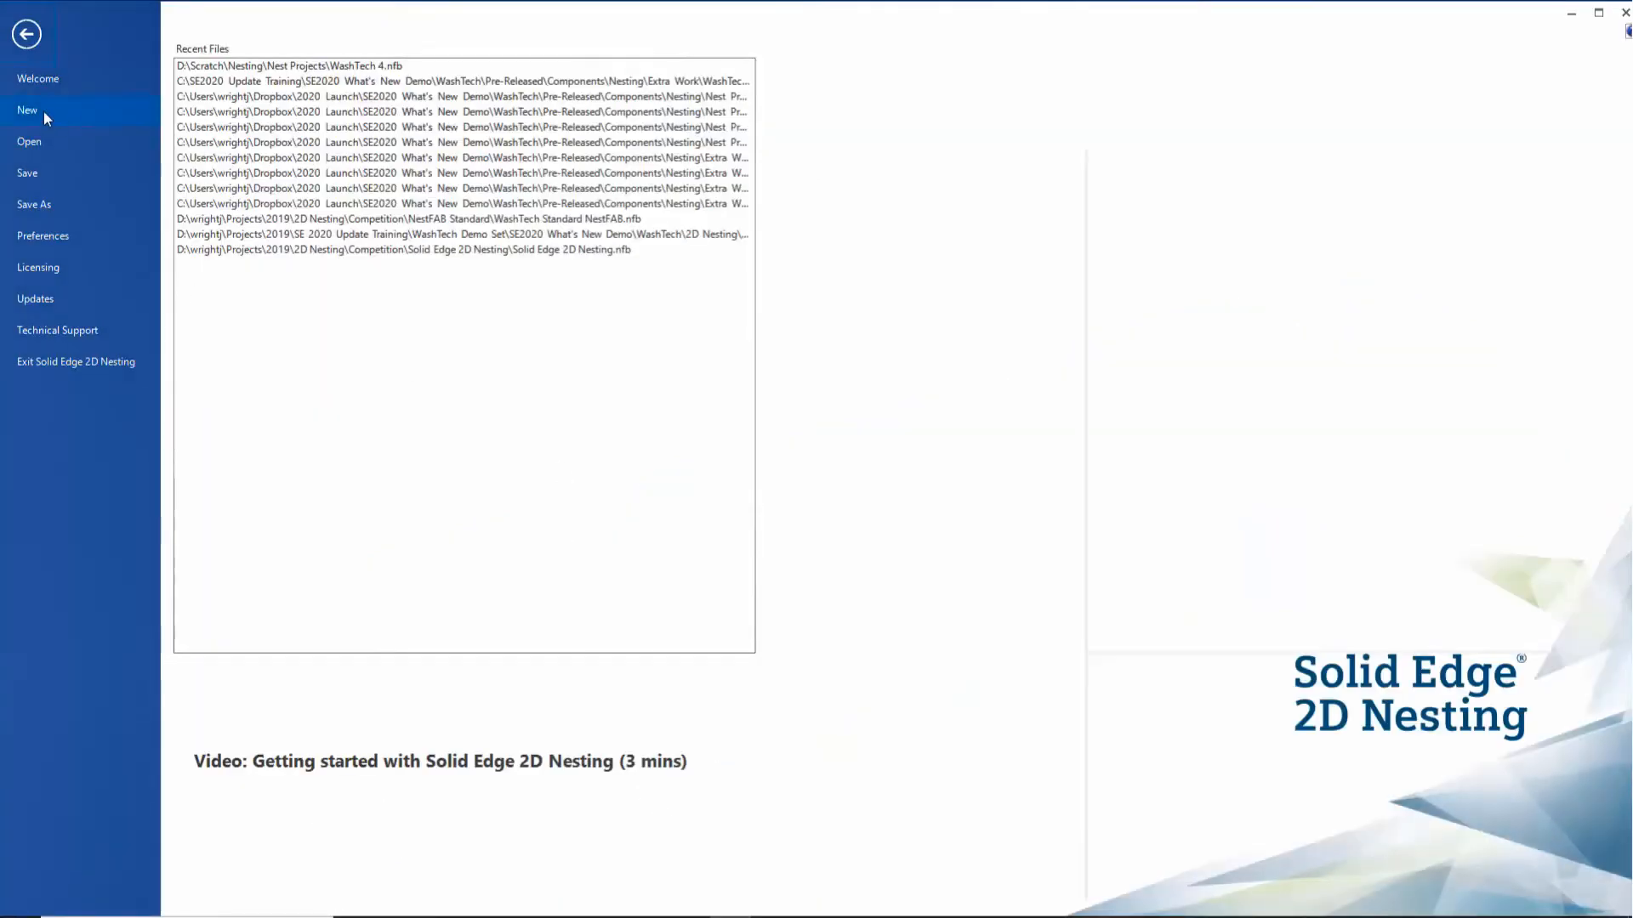
pyautogui.click(43, 110)
pyautogui.click(179, 83)
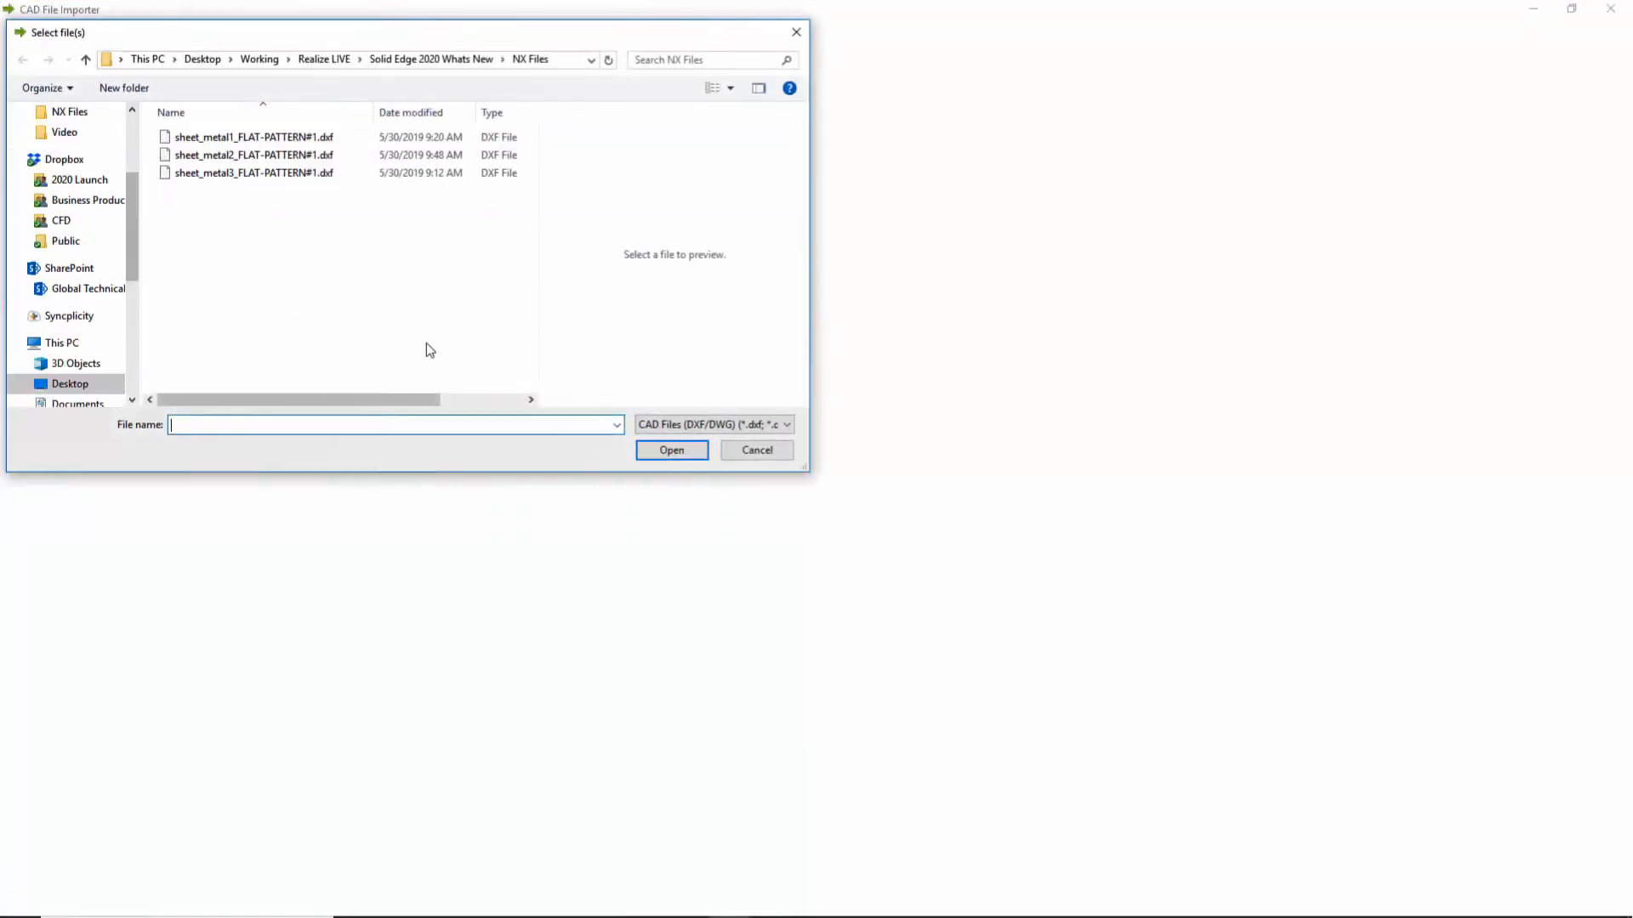
pyautogui.click(272, 138)
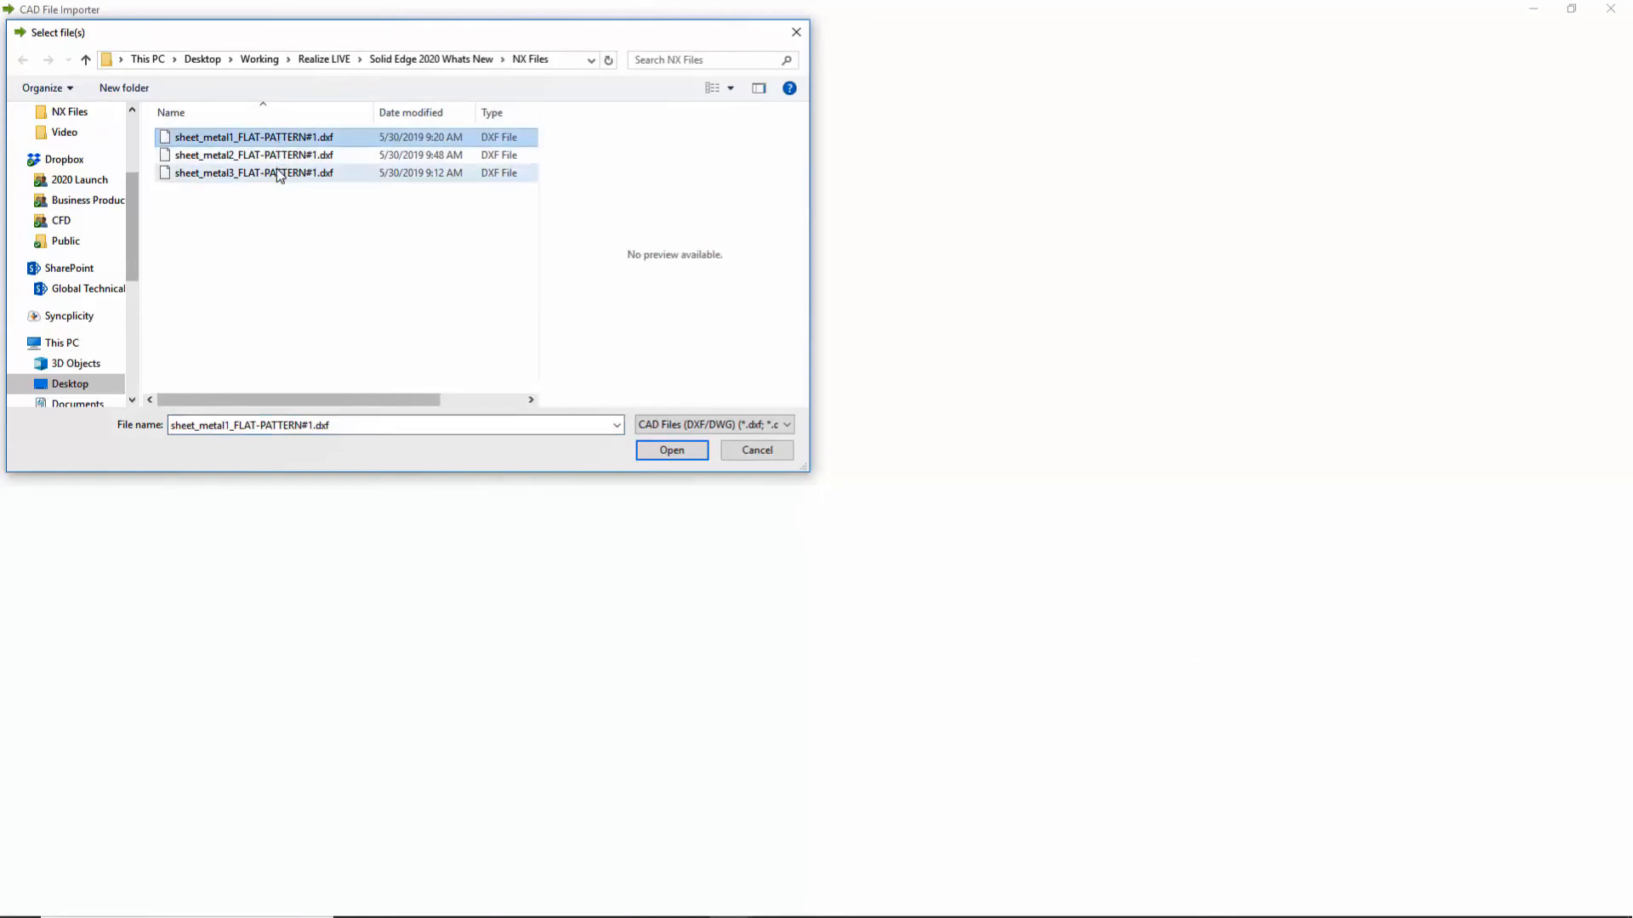
pyautogui.keyDown('shift'); pyautogui.click(277, 171); pyautogui.keyUp('shift')
pyautogui.click(671, 450)
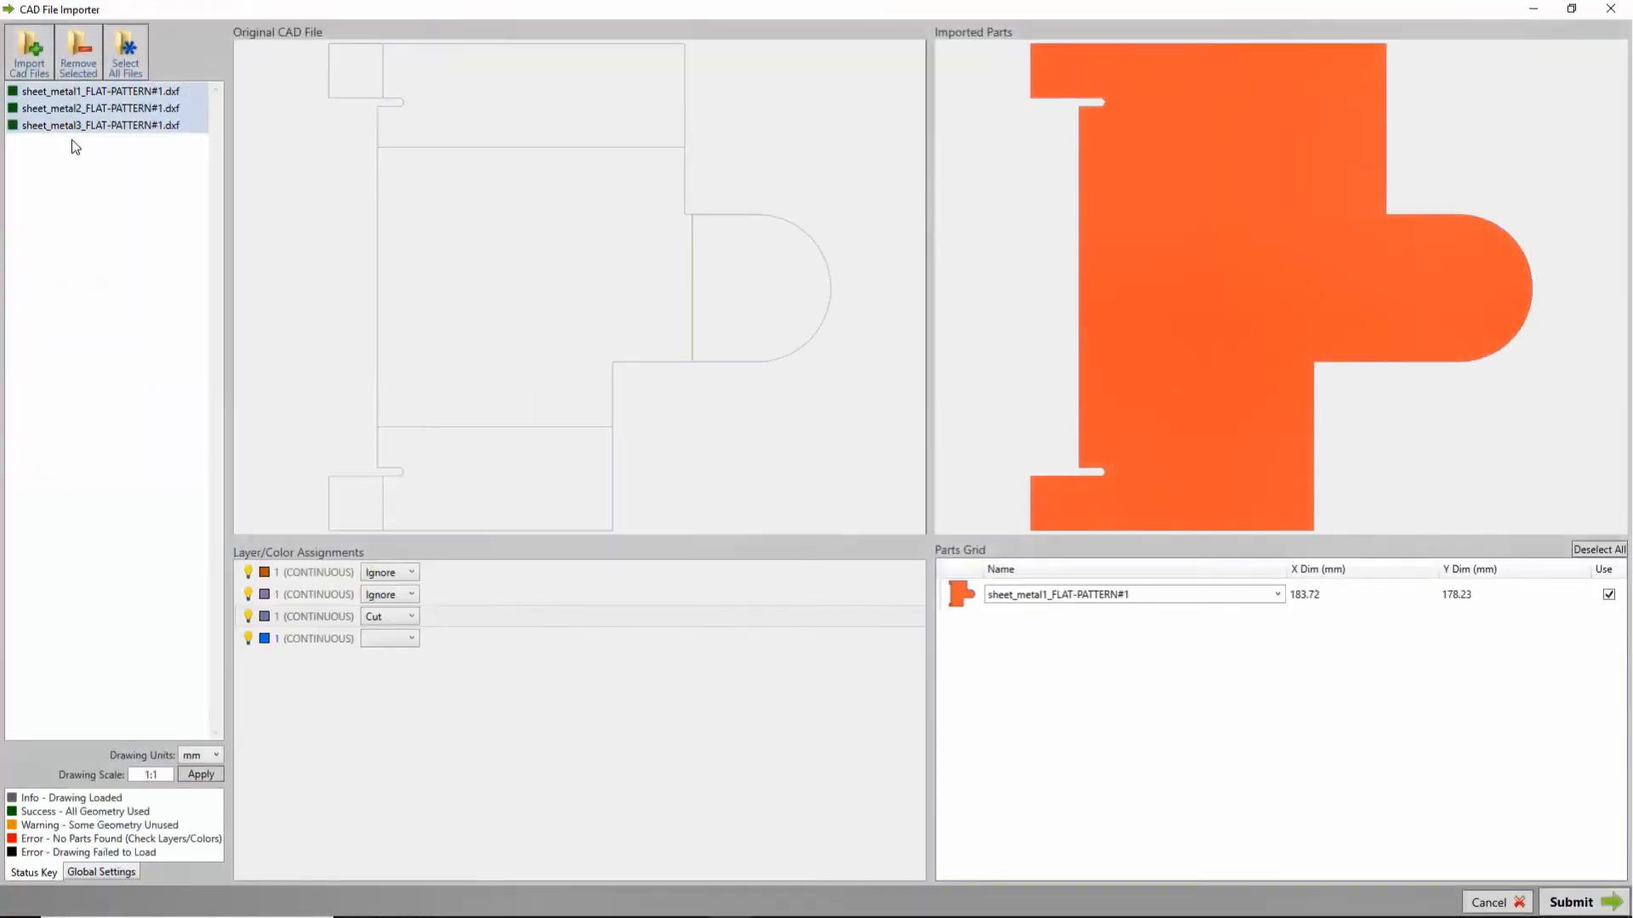
# Review the drawing and imported part geometry of each of the three sheet metal flat patterns.
pyautogui.click(85, 90)
pyautogui.click(91, 109)
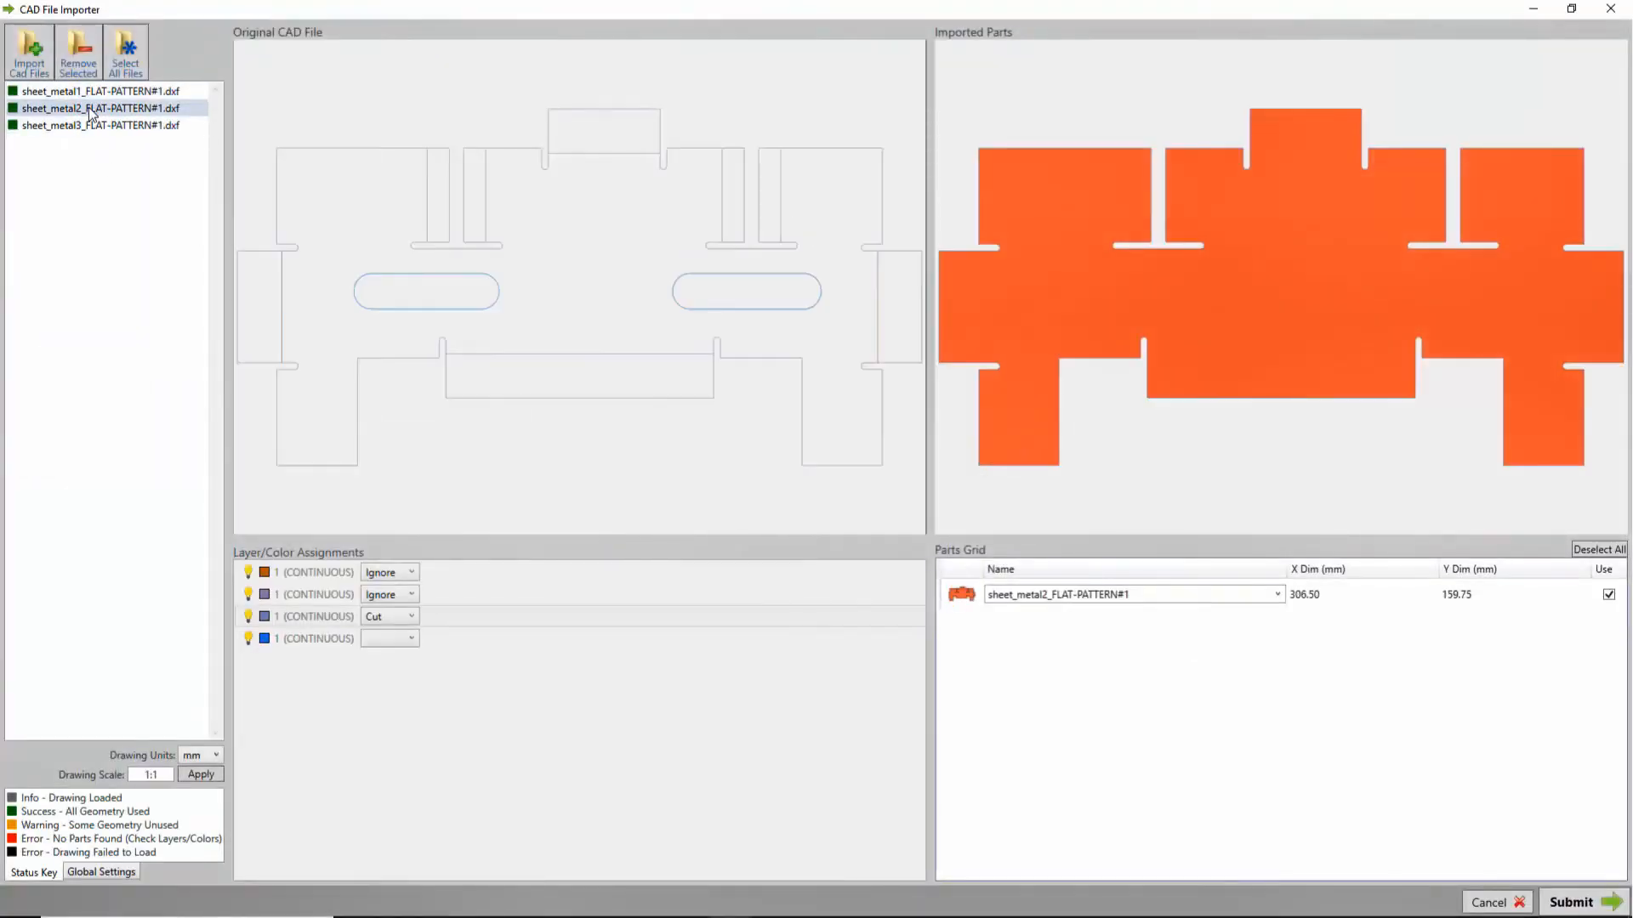
pyautogui.click(91, 127)
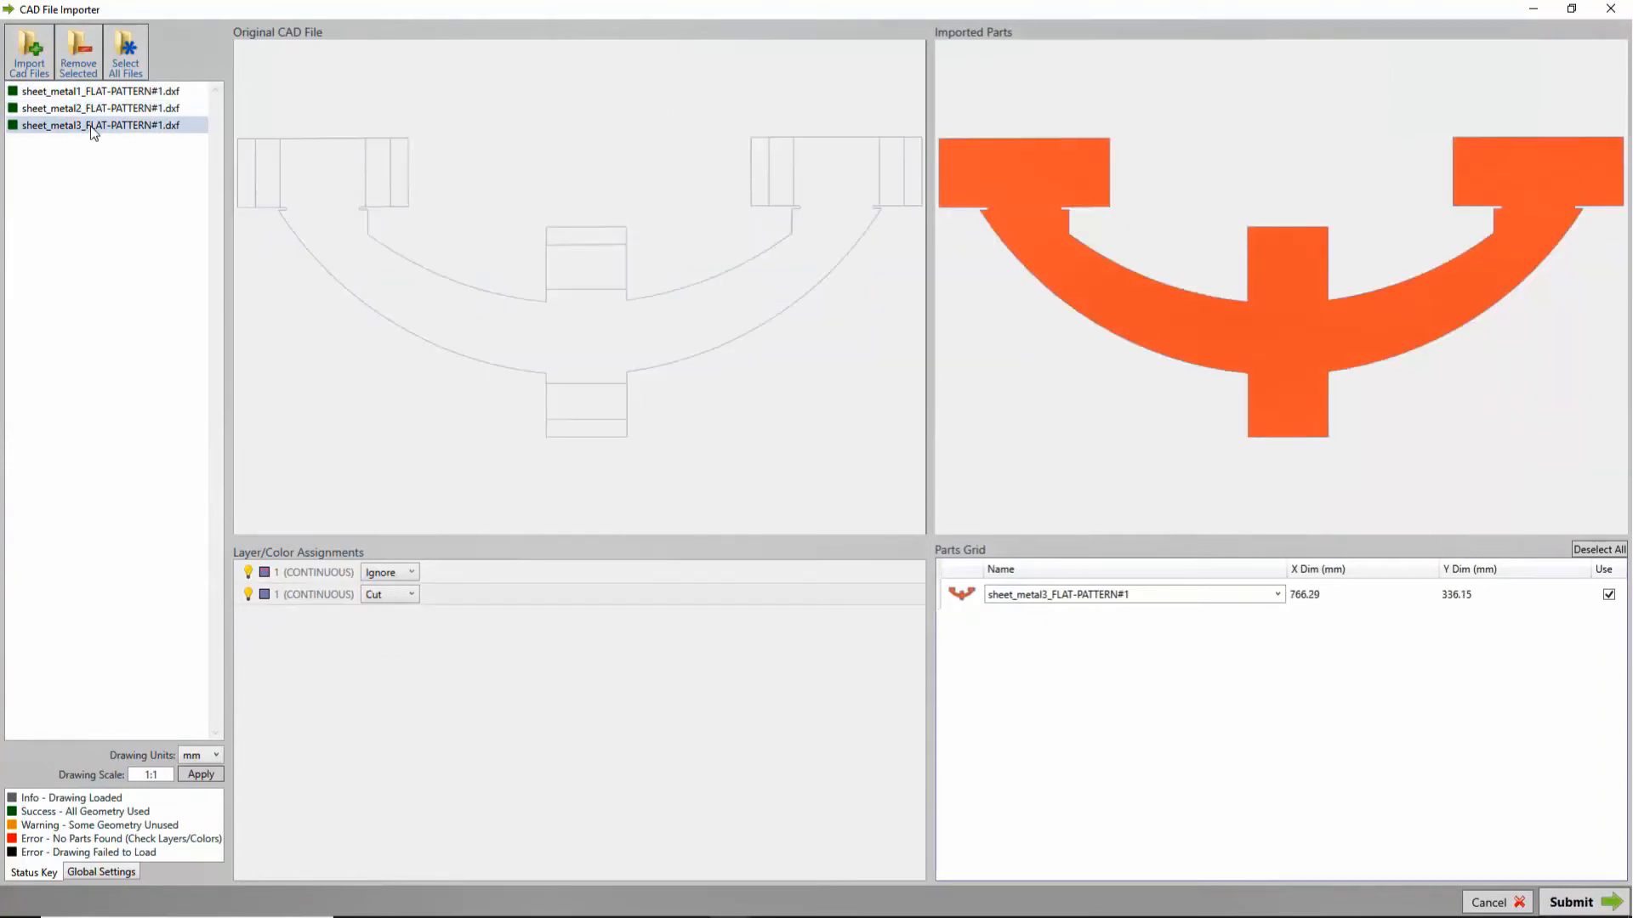
pyautogui.click(94, 110)
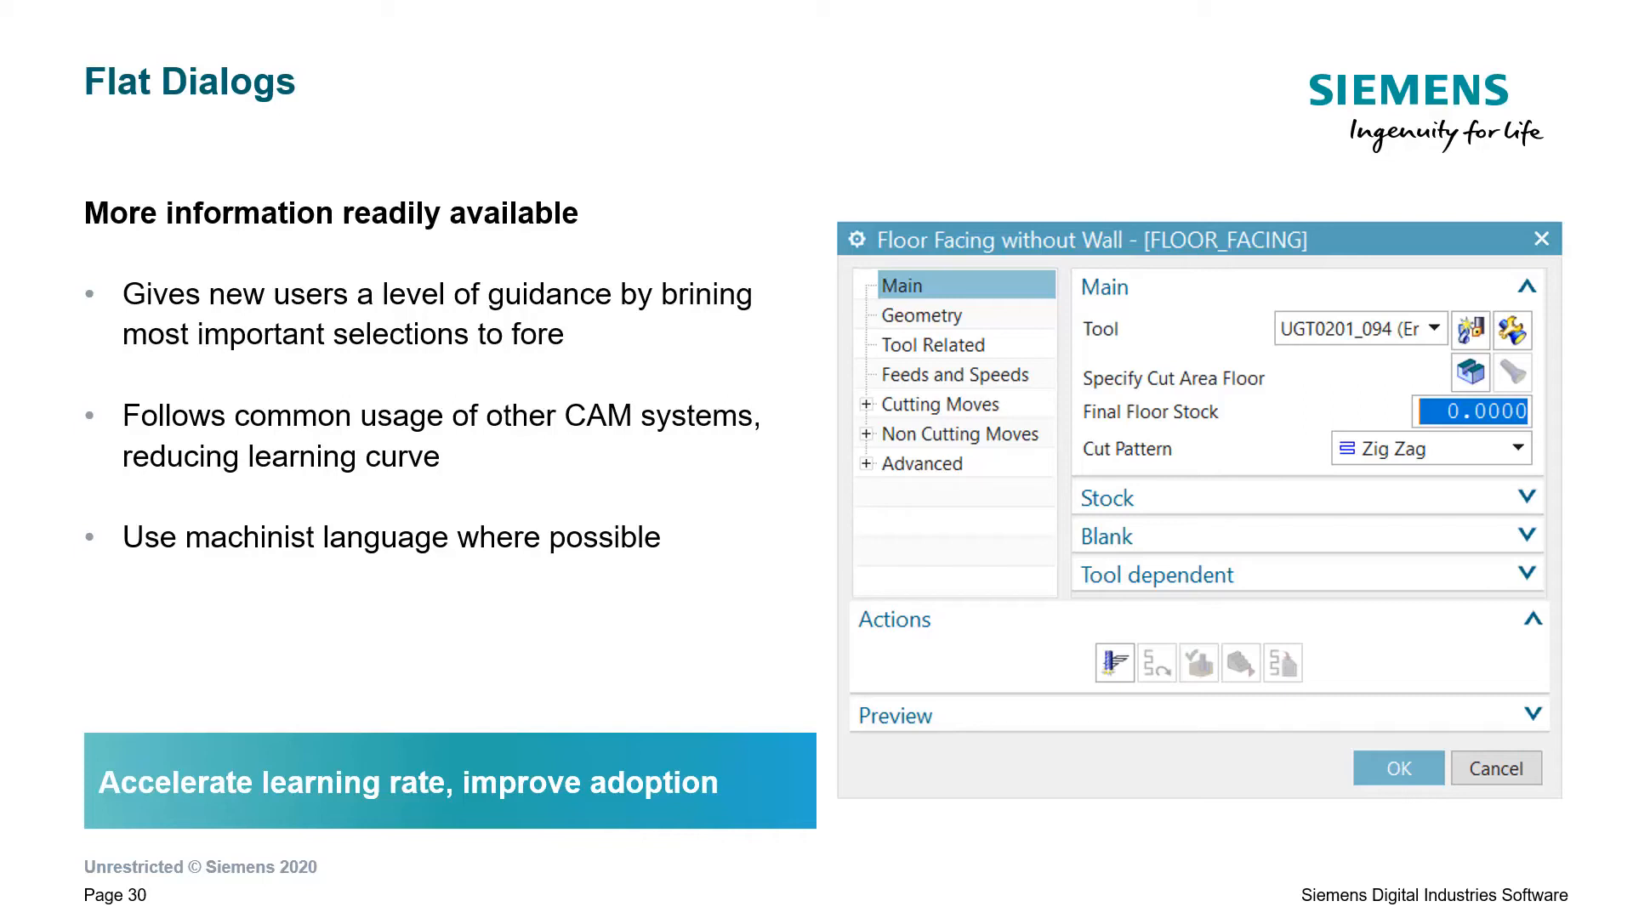
pyautogui.press('Right')
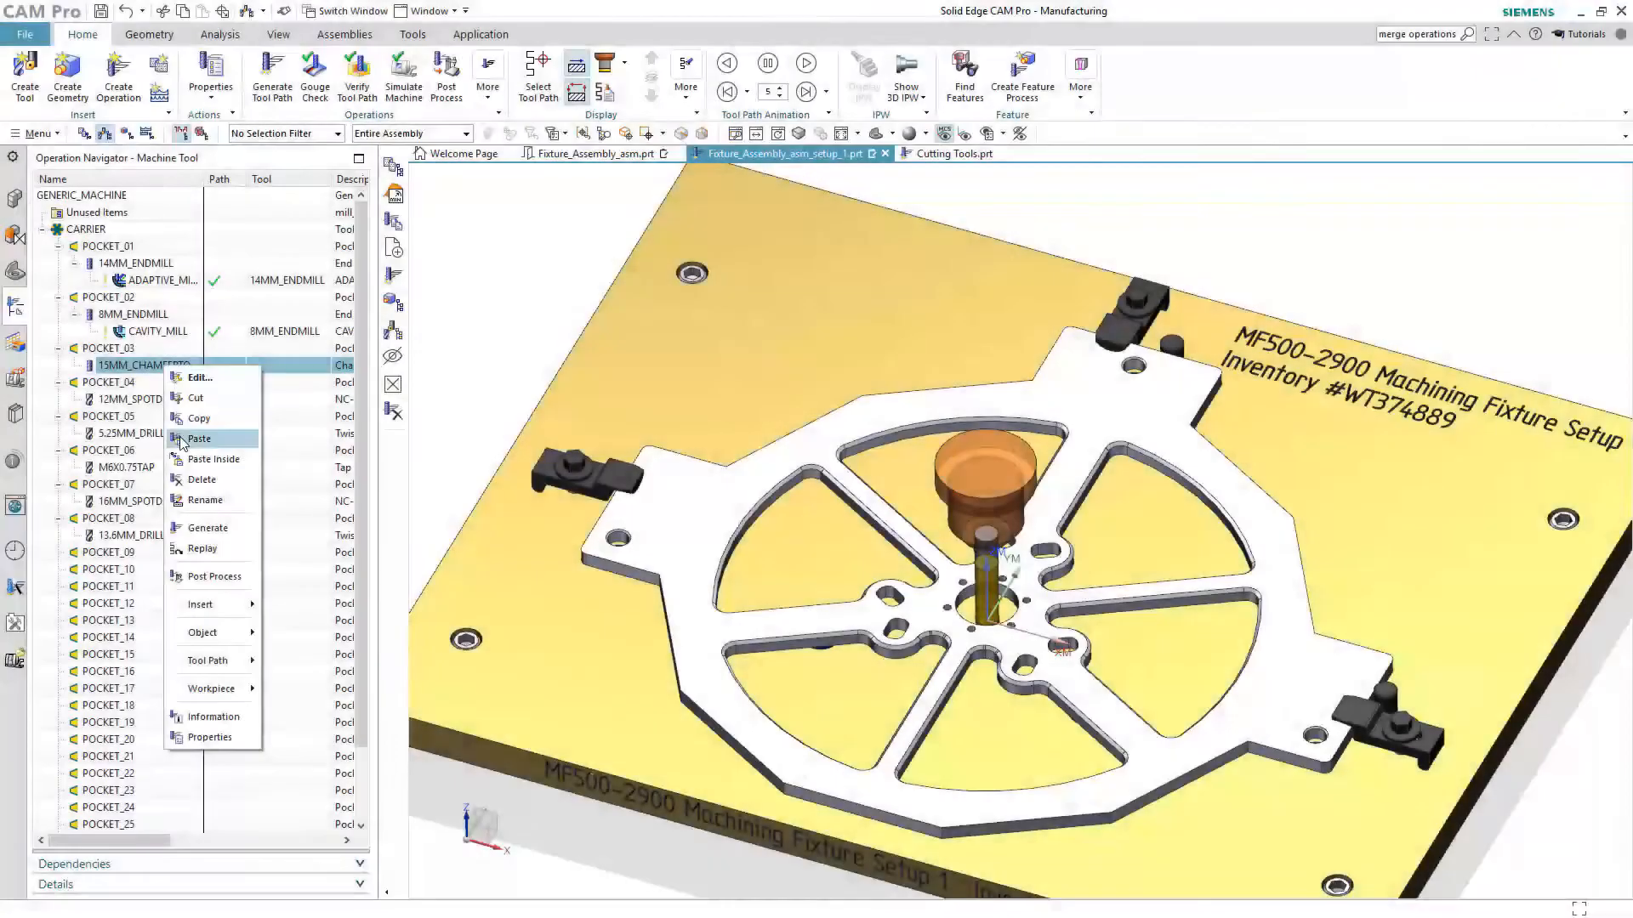
# Insert a CHAMFERING_MODELED operation under the 15 mm chamfer tool in POCKET_03, with WORKPIECE geometry and the MILL_FINISH method.
pyautogui.moveTo(207, 609)
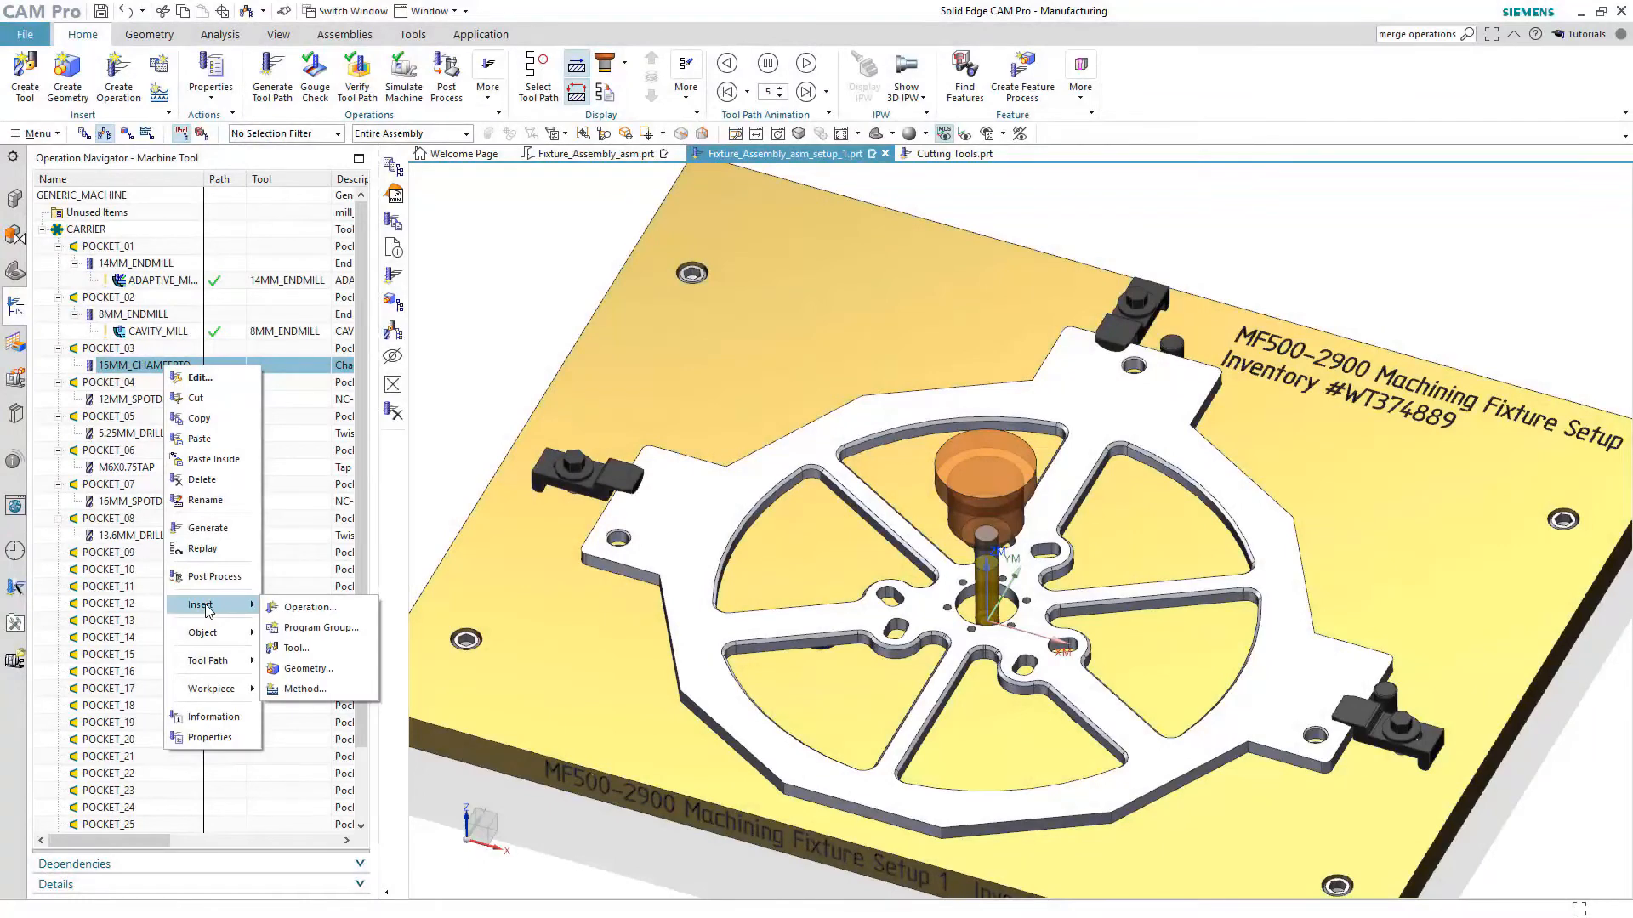
pyautogui.click(308, 608)
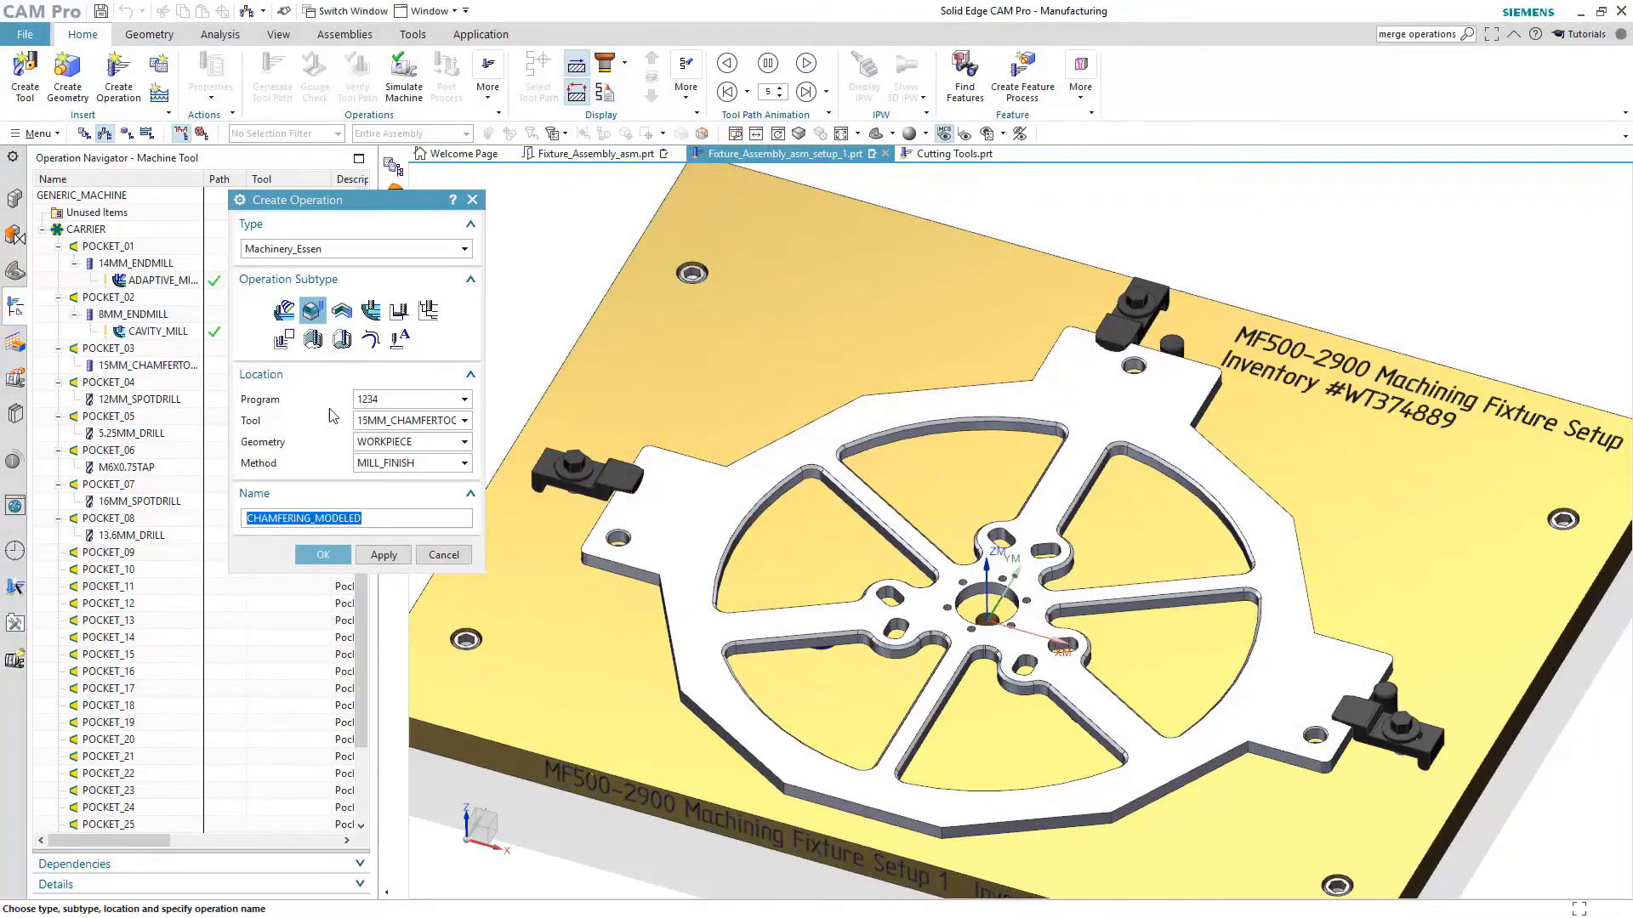
pyautogui.click(323, 555)
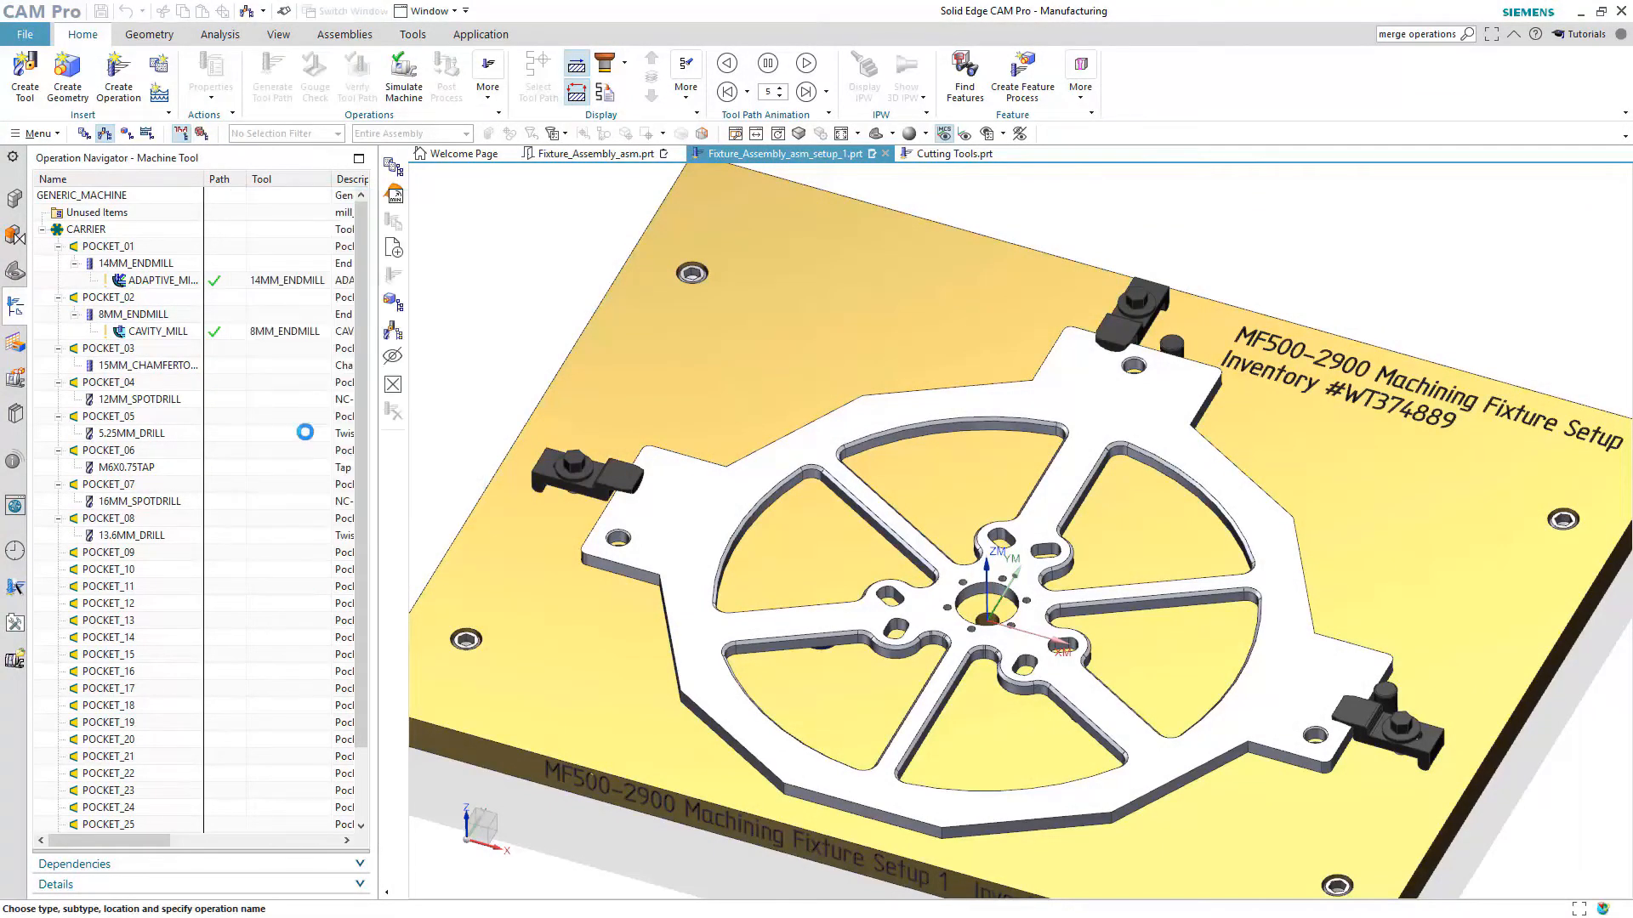
# Specify the tangent chamfer faces around the two adjacent wheel openings nearest the engraved fixture title as the operation's wall geometry.
pyautogui.click(664, 319)
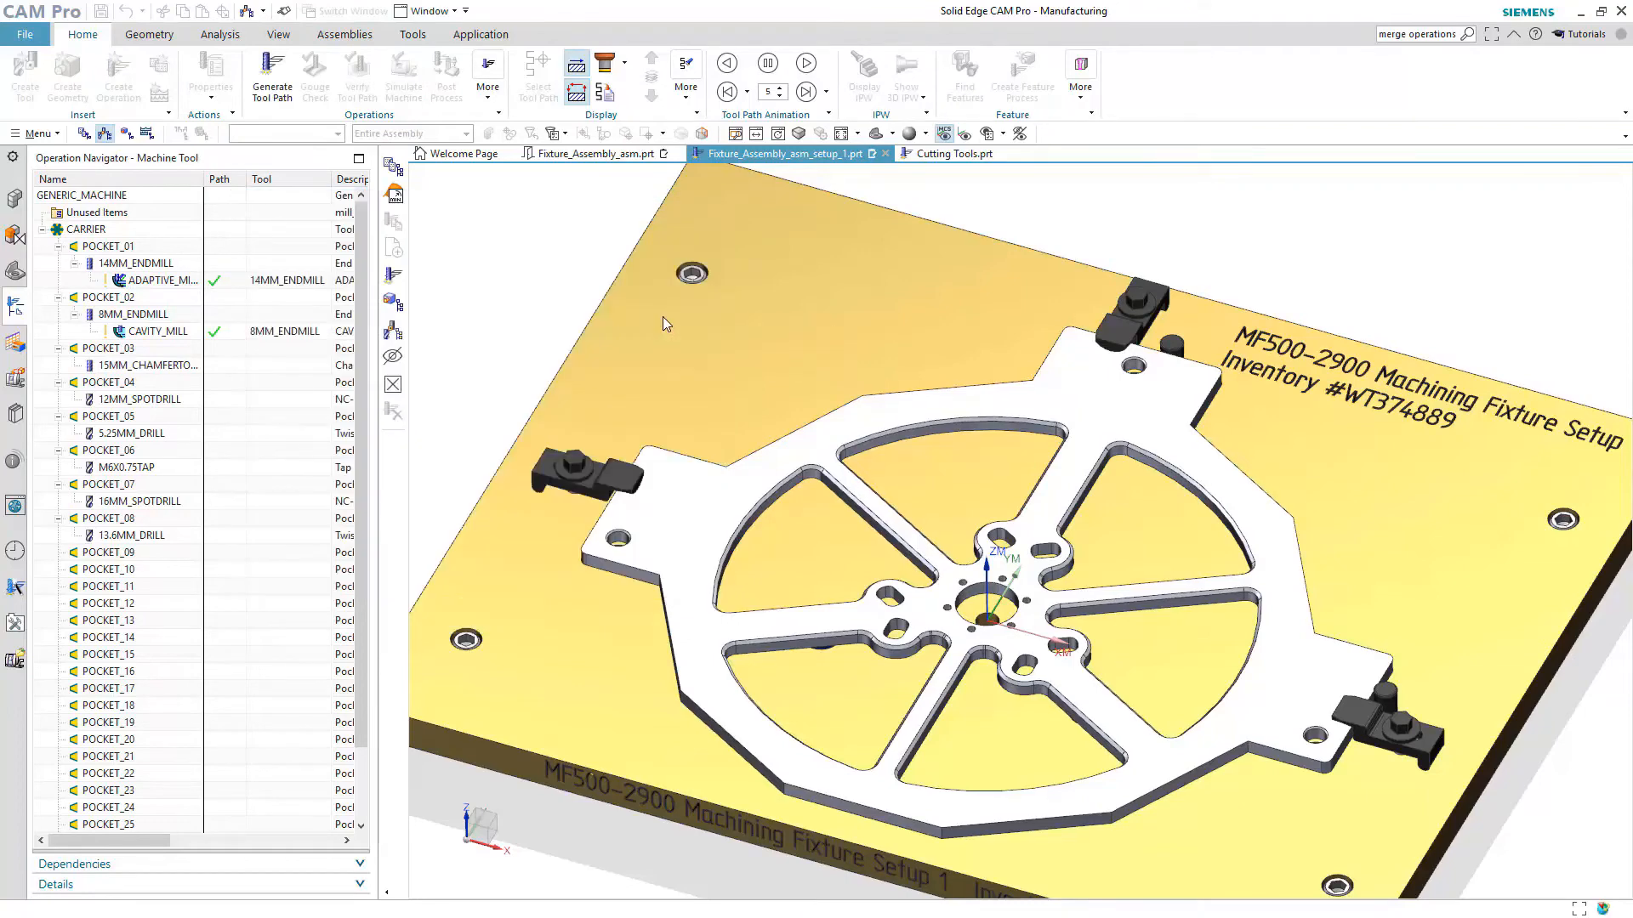
pyautogui.scroll(8, 838, 350)
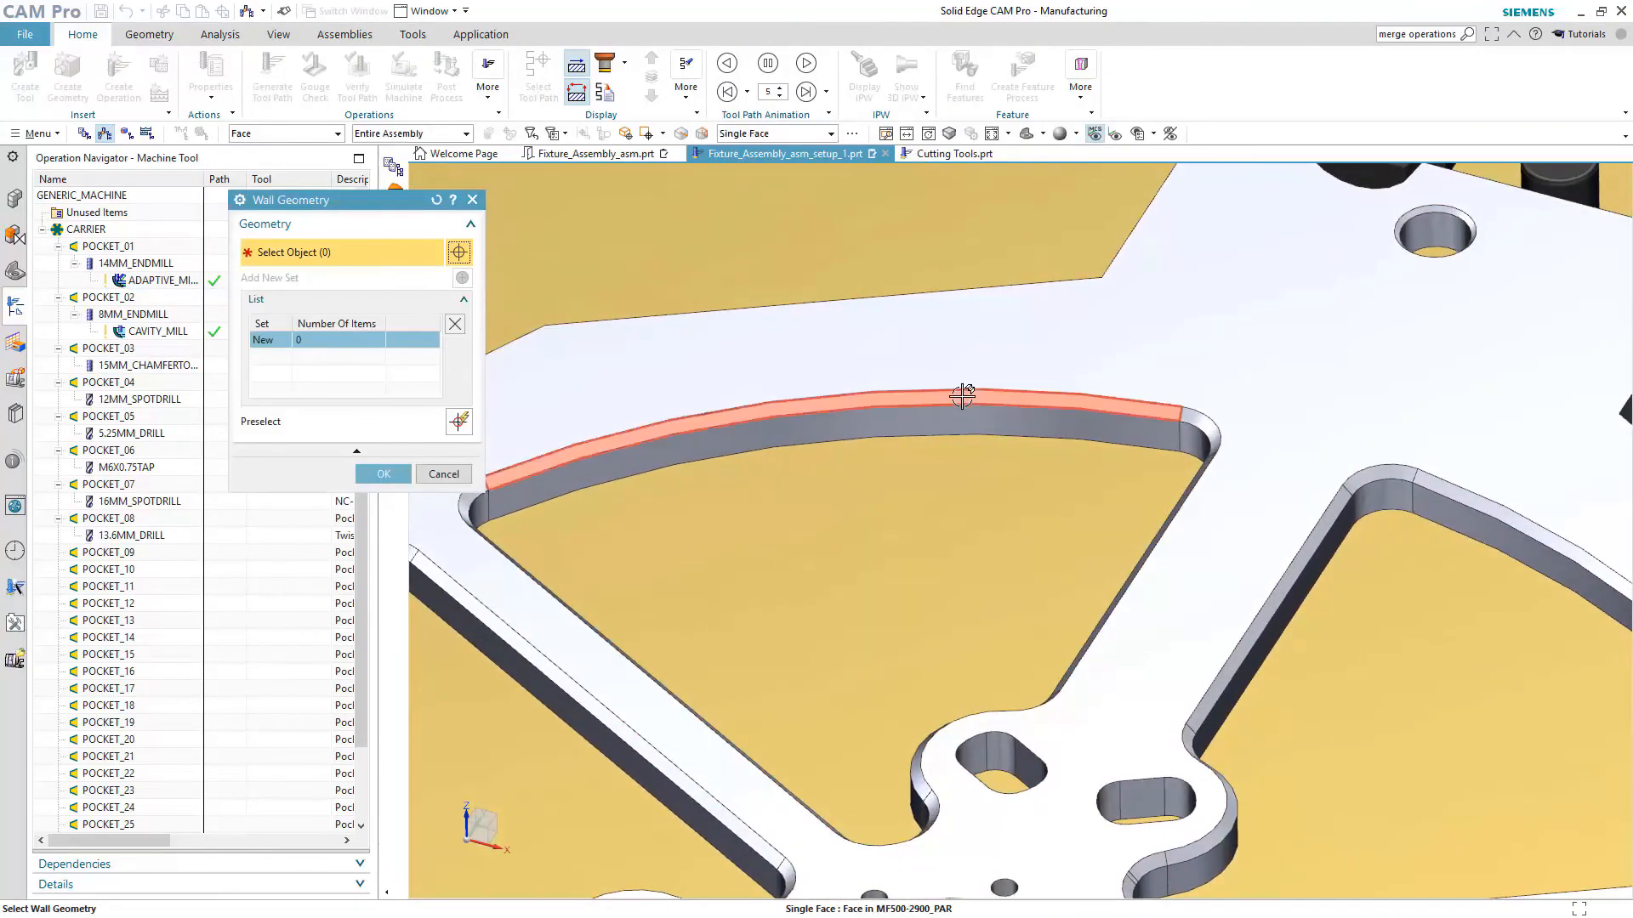
pyautogui.click(961, 396)
pyautogui.click(1010, 368)
pyautogui.click(1003, 402)
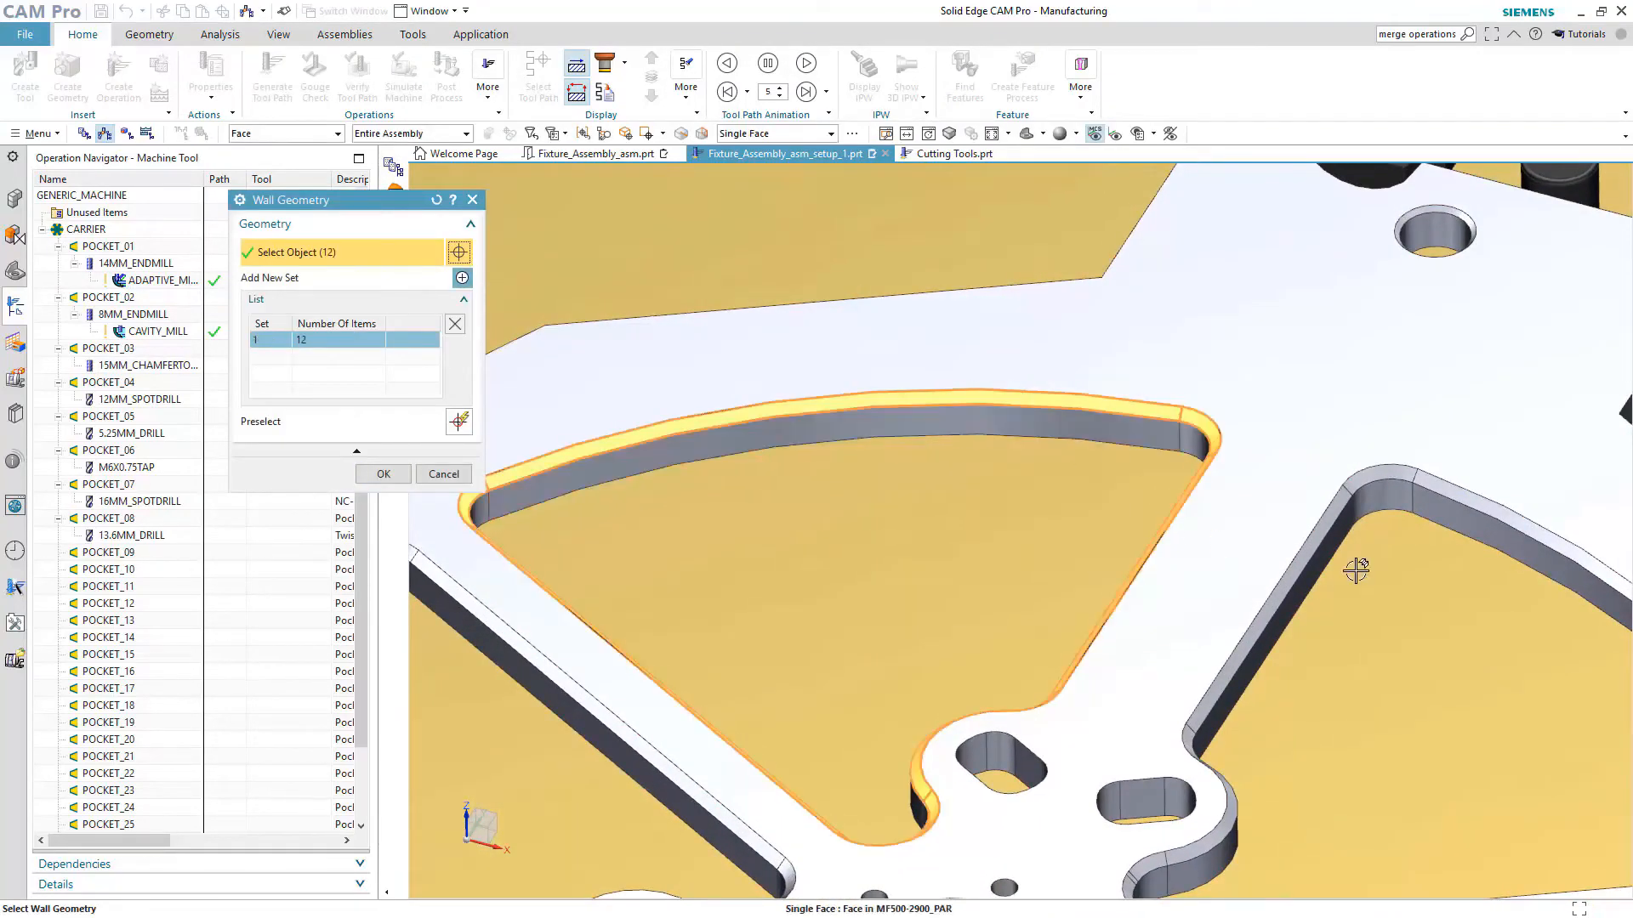
pyautogui.click(1437, 495)
pyautogui.click(1468, 453)
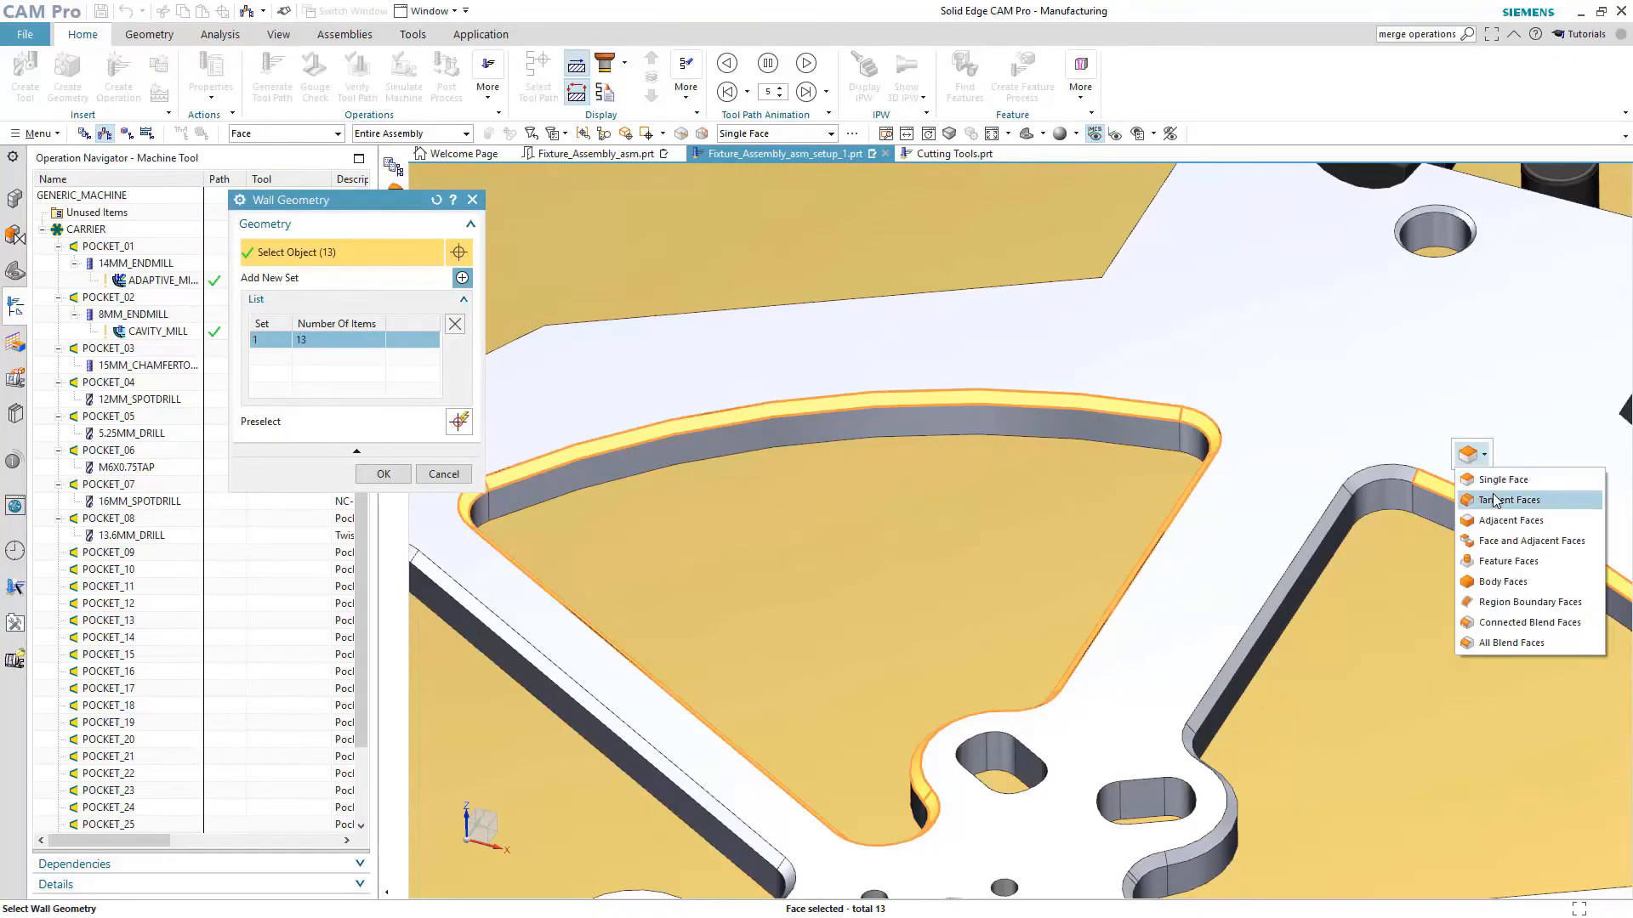
pyautogui.click(1507, 500)
pyautogui.scroll(-5, 1024, 463)
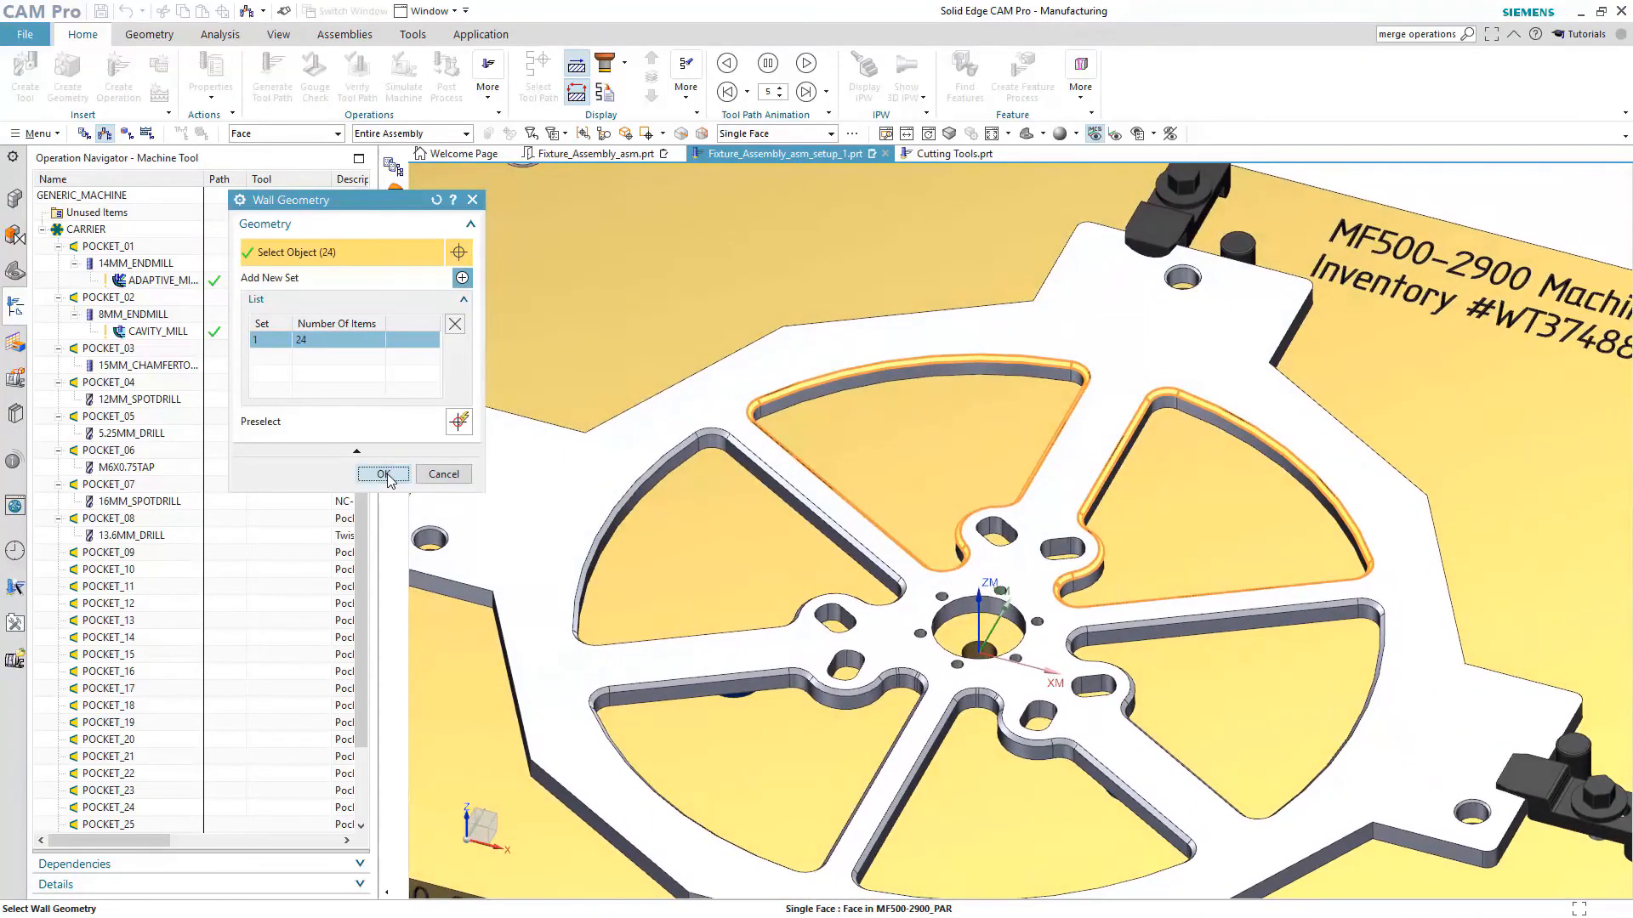
pyautogui.click(384, 475)
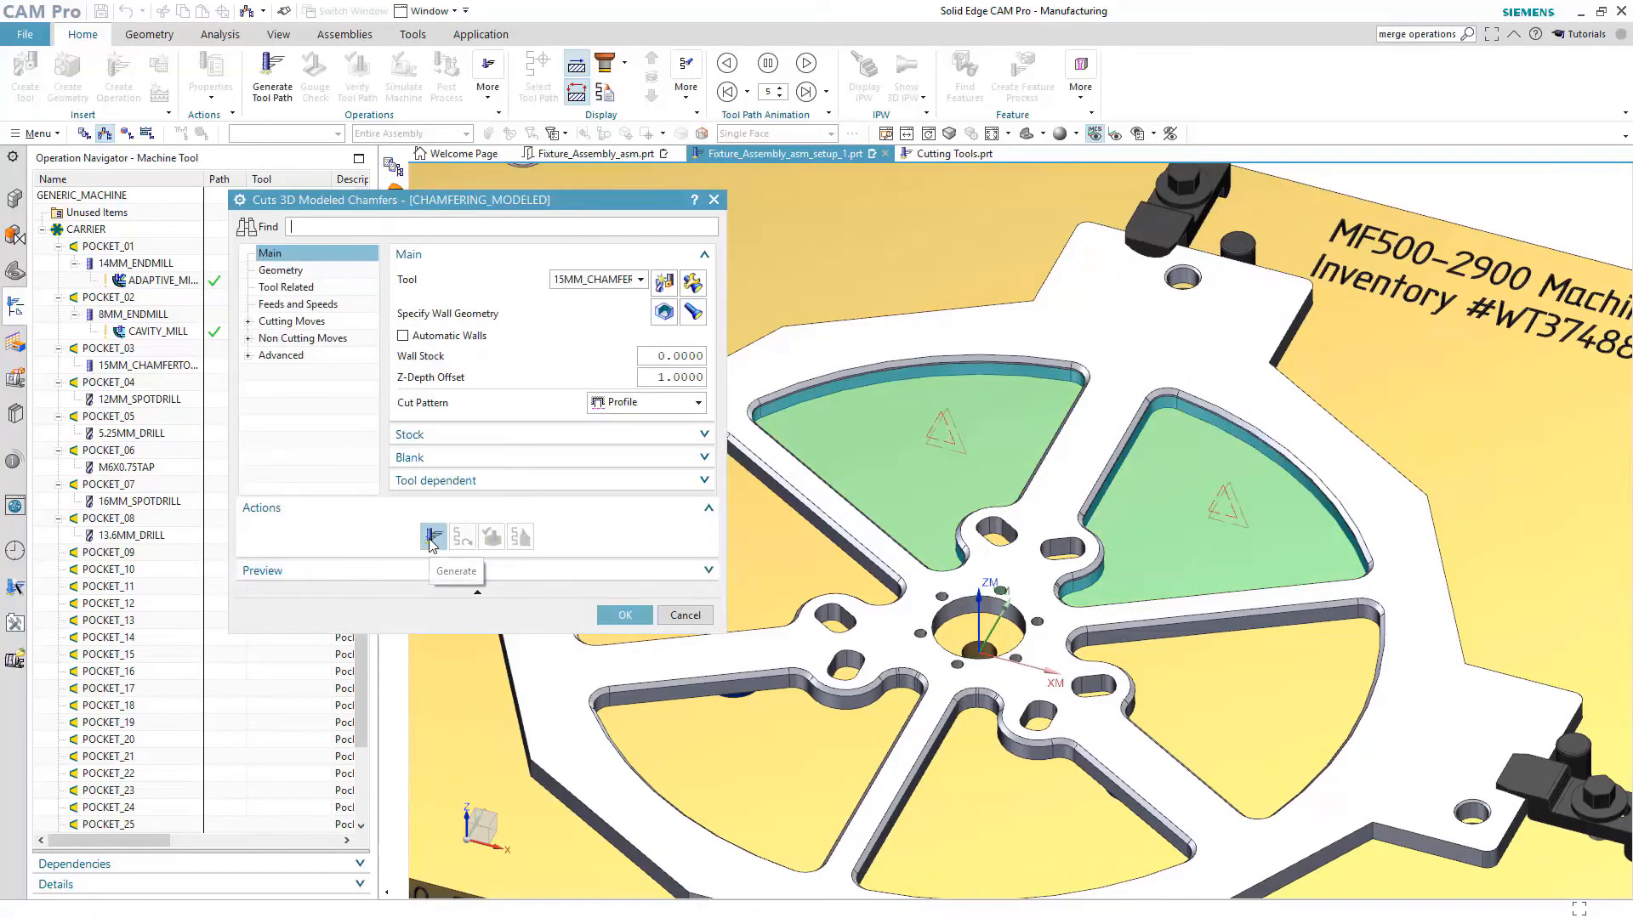
# Generate the modeled chamfering tool path and accept the operation.
pyautogui.click(432, 537)
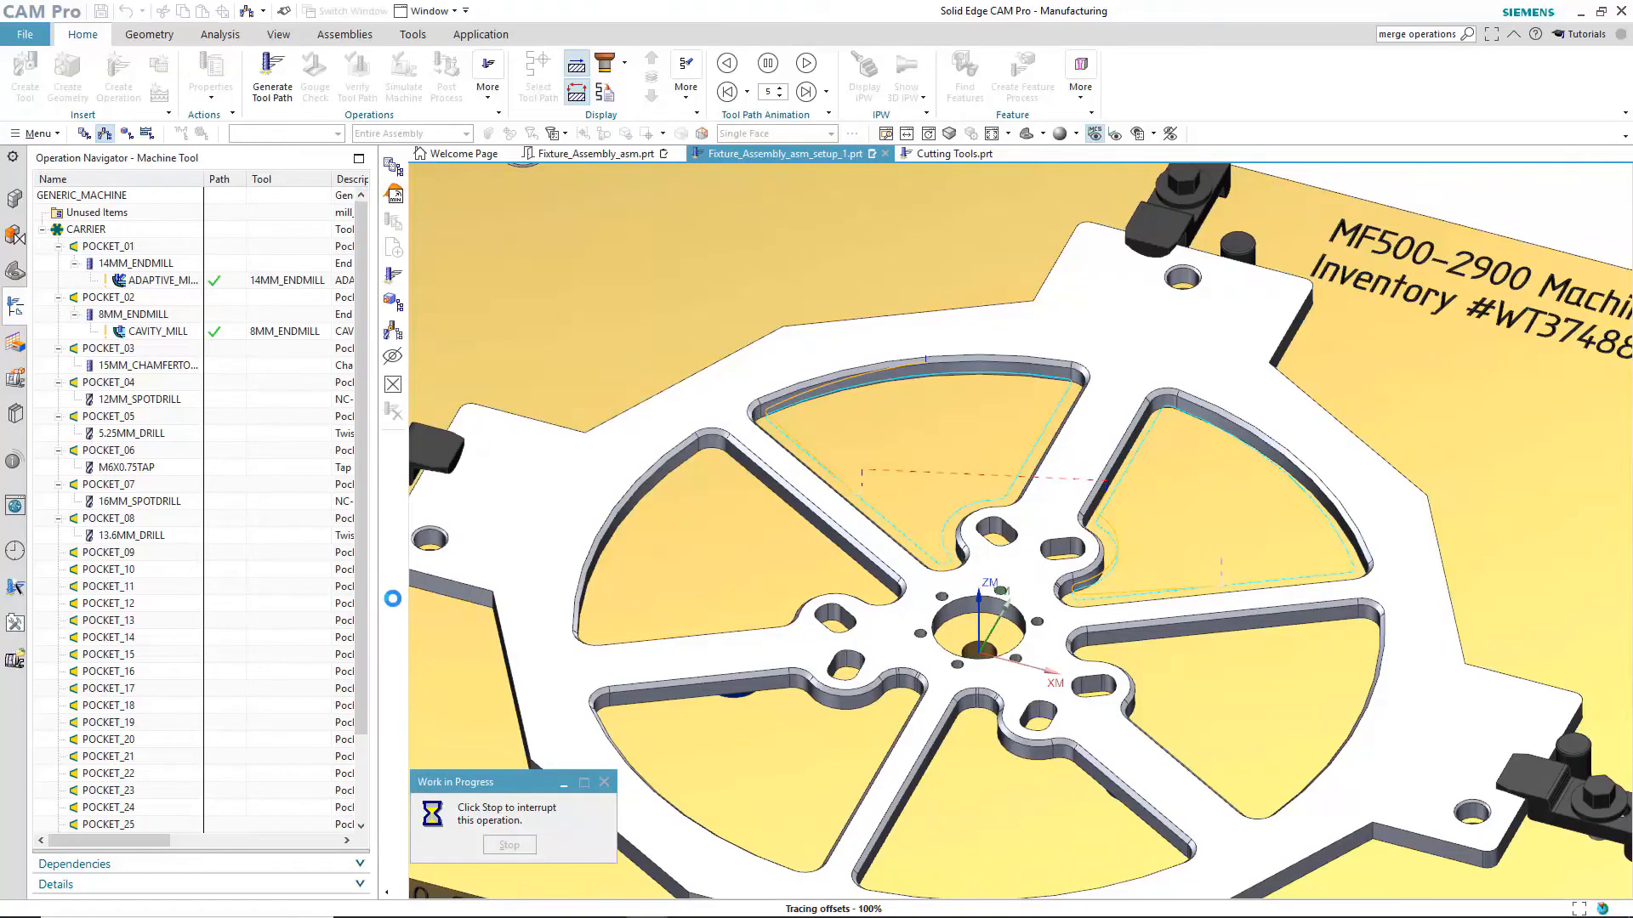
pyautogui.click(612, 618)
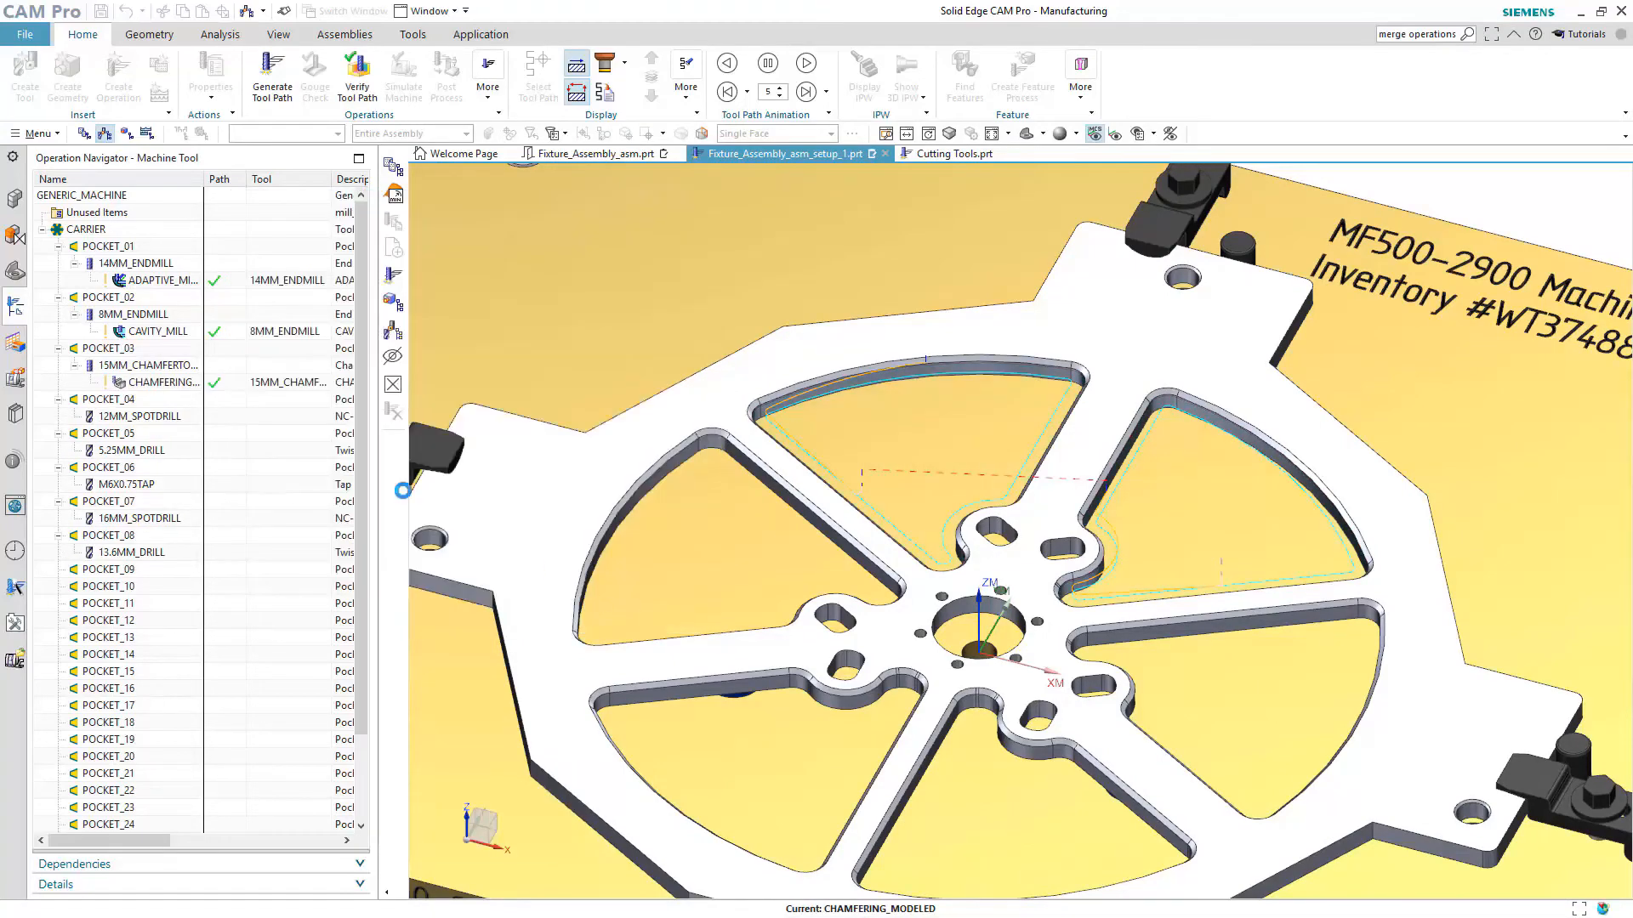